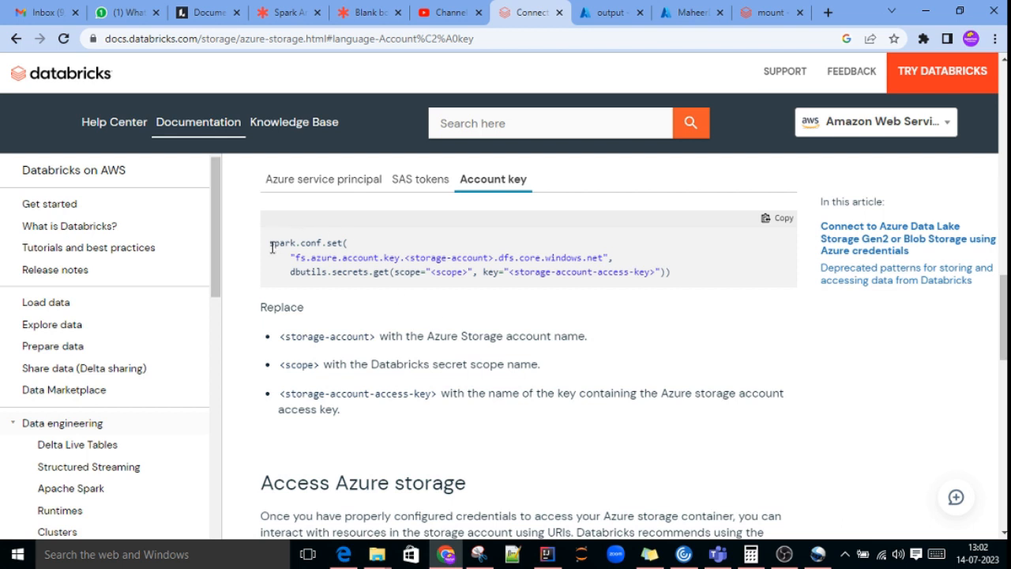
Step: Examine the storage account, secret scope and access key placeholders in the account key spark.conf.set code example
left_click_drag(271, 247, 677, 276)
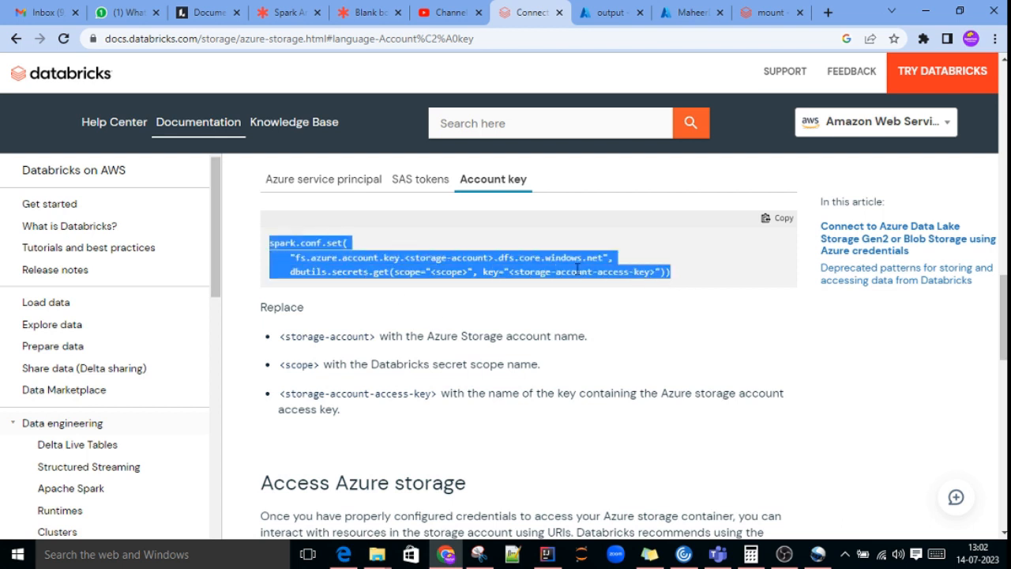
left_click(419, 236)
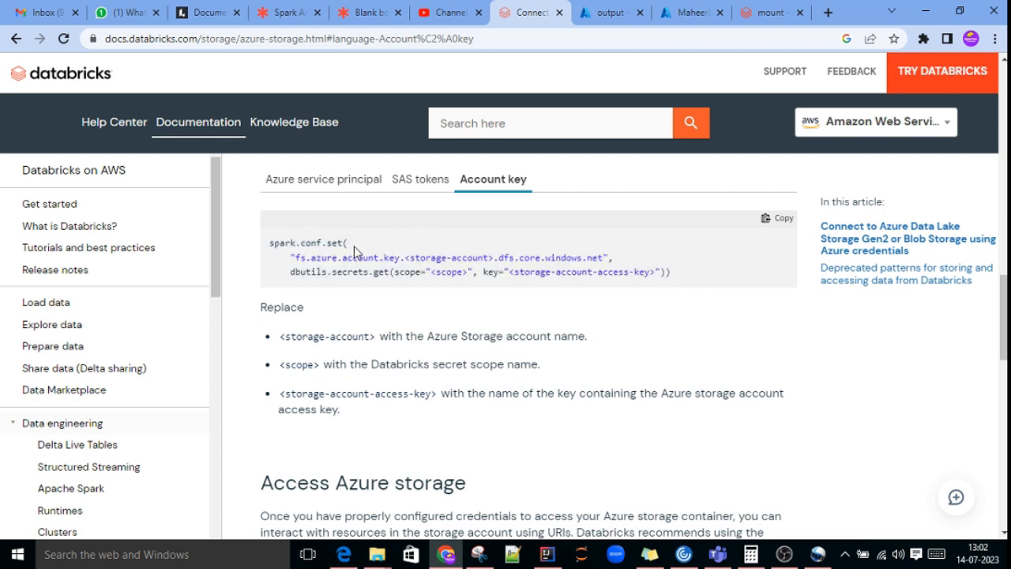
double_click(470, 255)
double_click(433, 258)
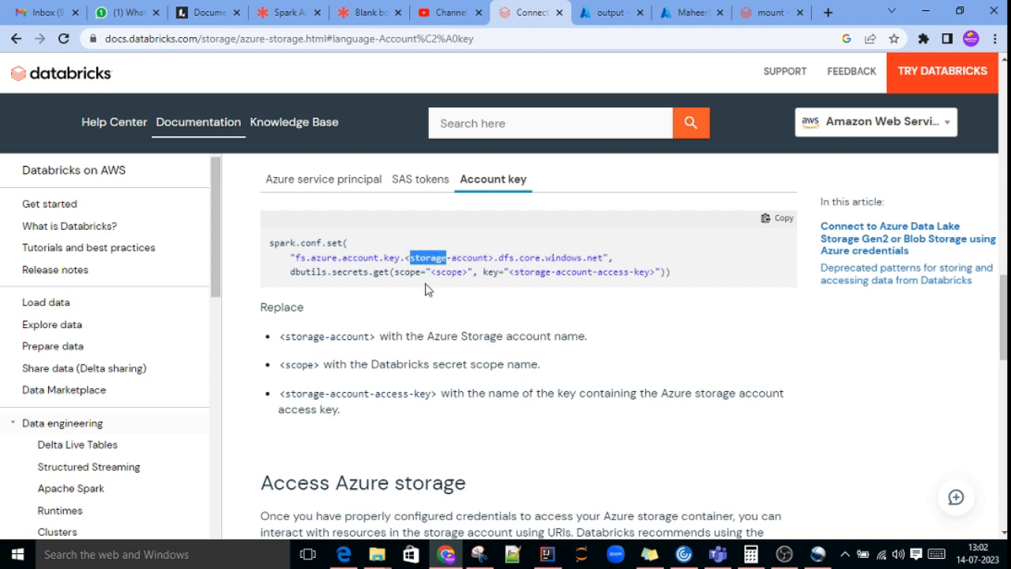
double_click(452, 272)
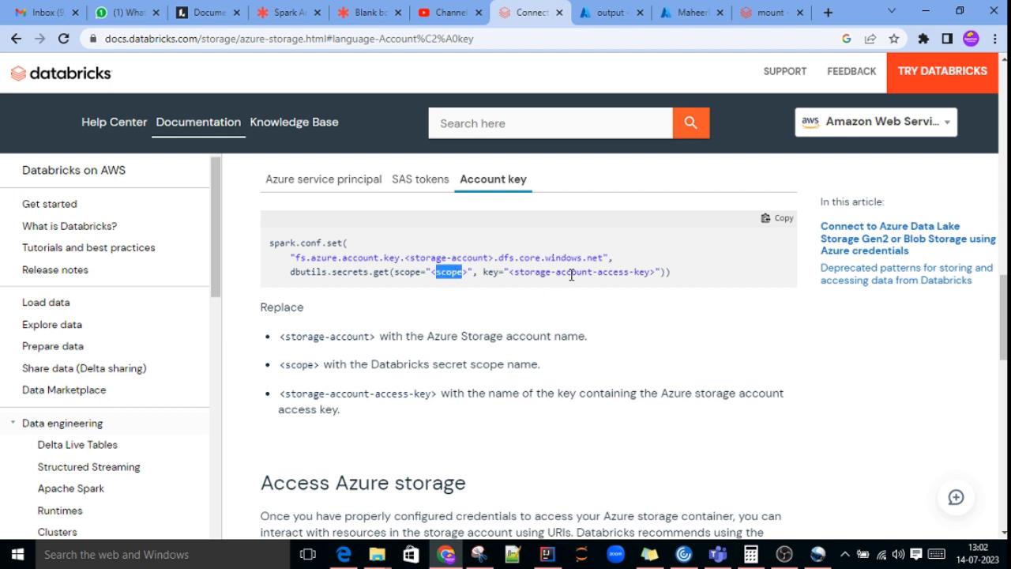
double_click(581, 272)
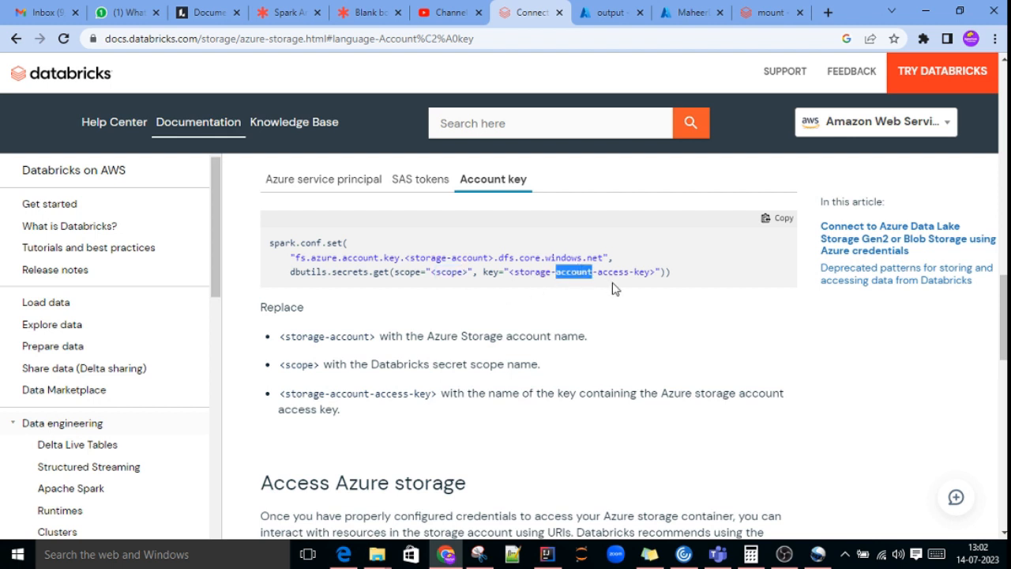
double_click(452, 272)
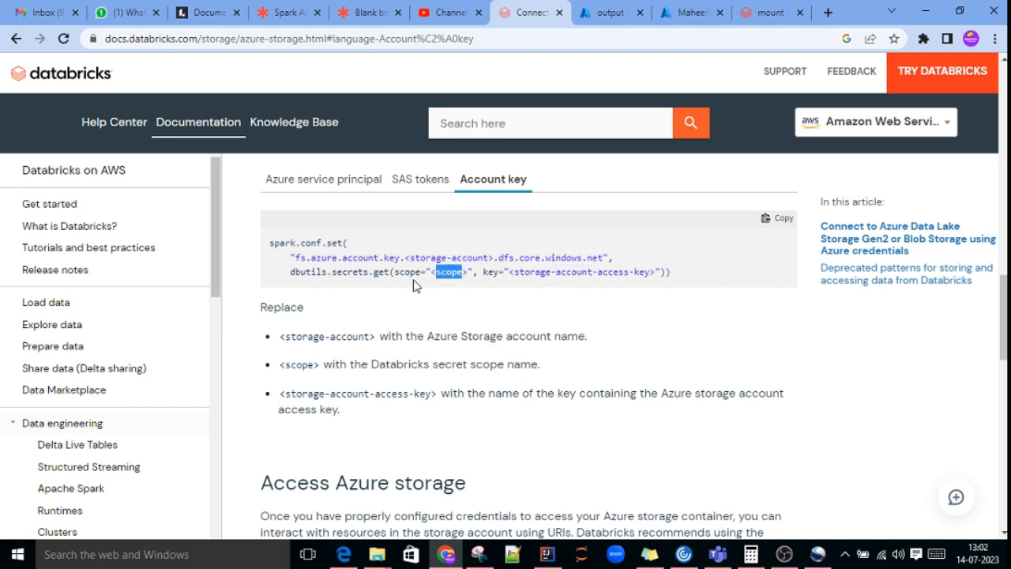
double_click(583, 272)
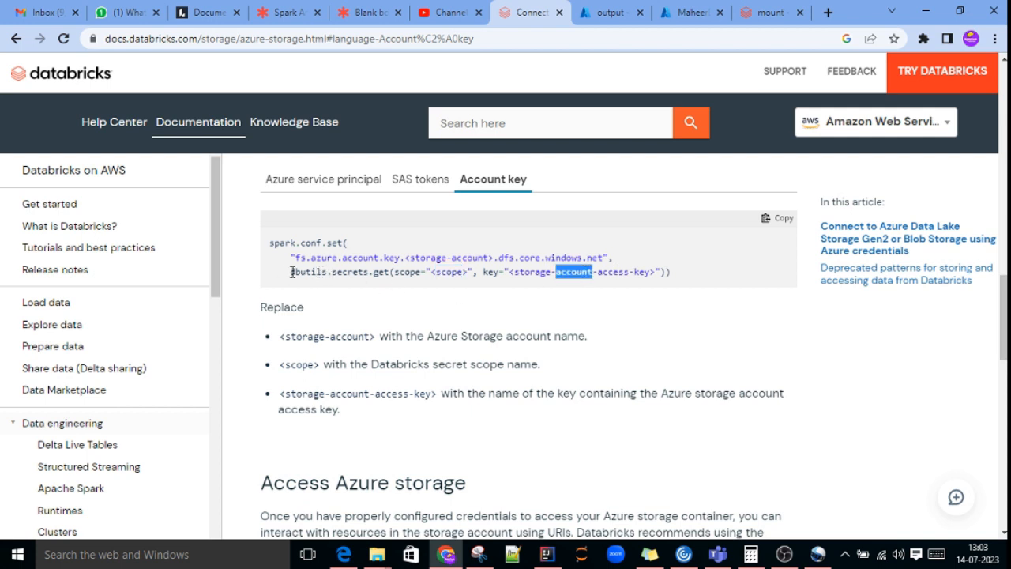
left_click_drag(290, 272, 696, 276)
double_click(349, 272)
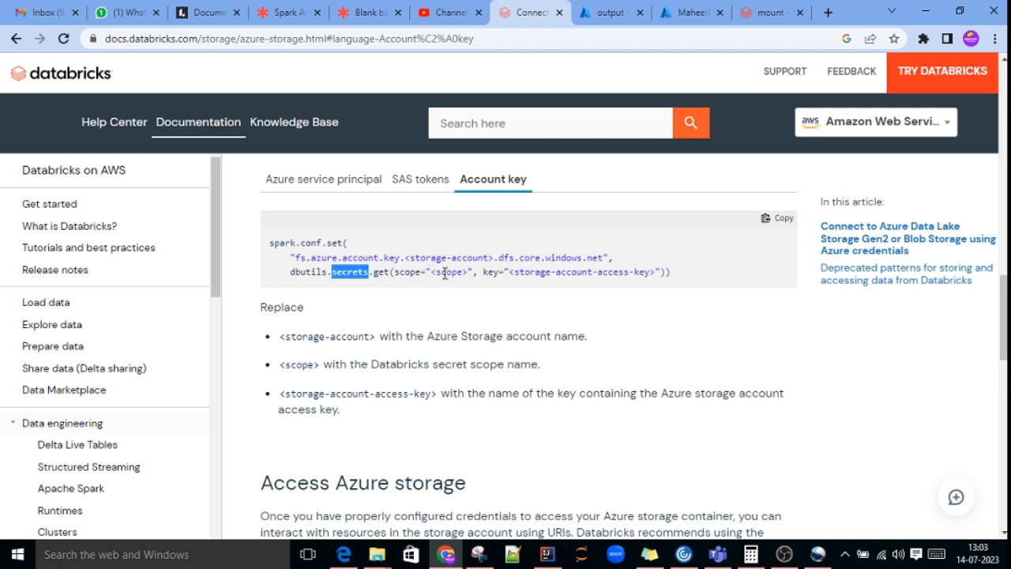
left_click_drag(290, 271, 698, 283)
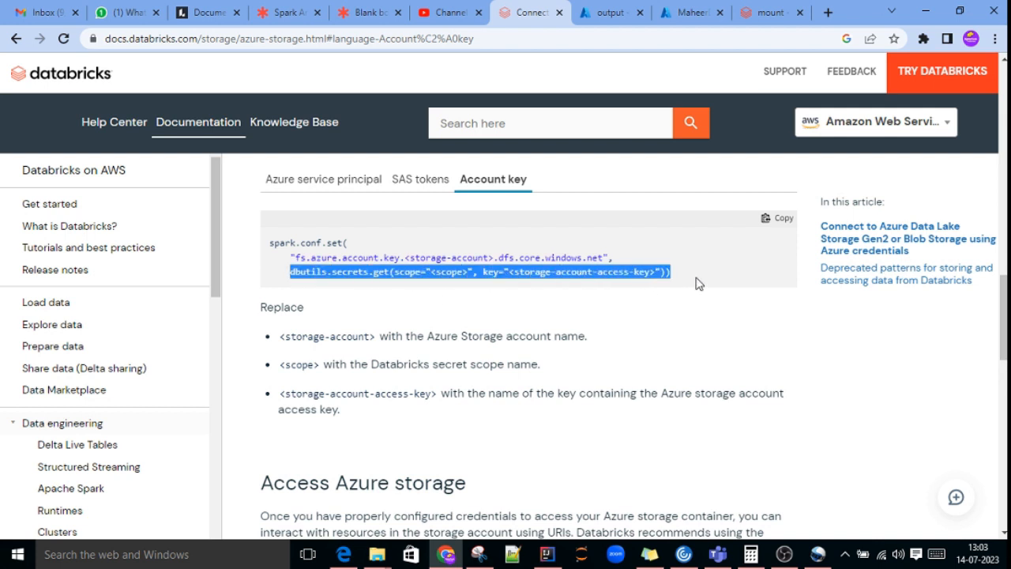
left_click(530, 297)
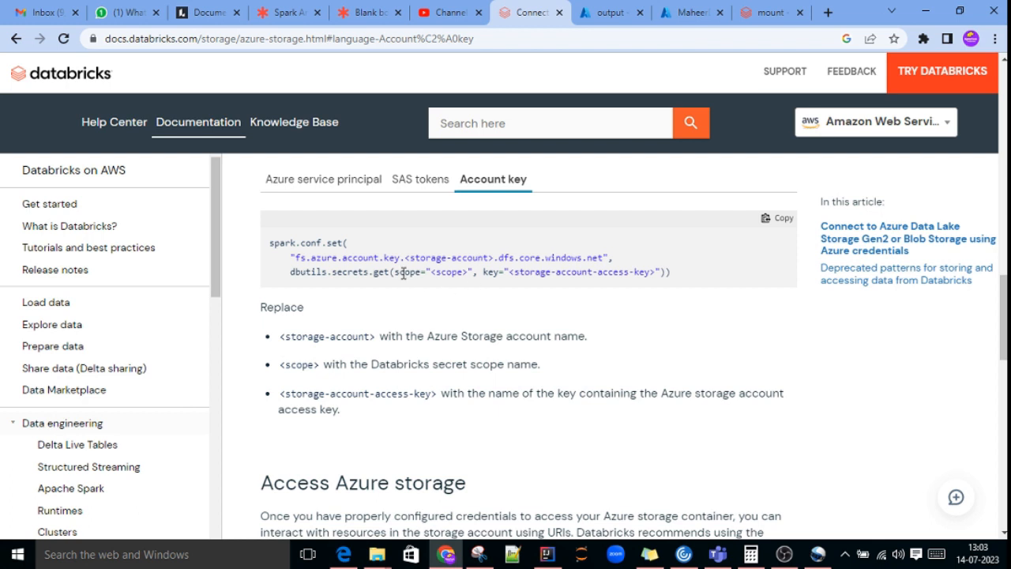
double_click(448, 272)
left_click_drag(269, 246, 675, 274)
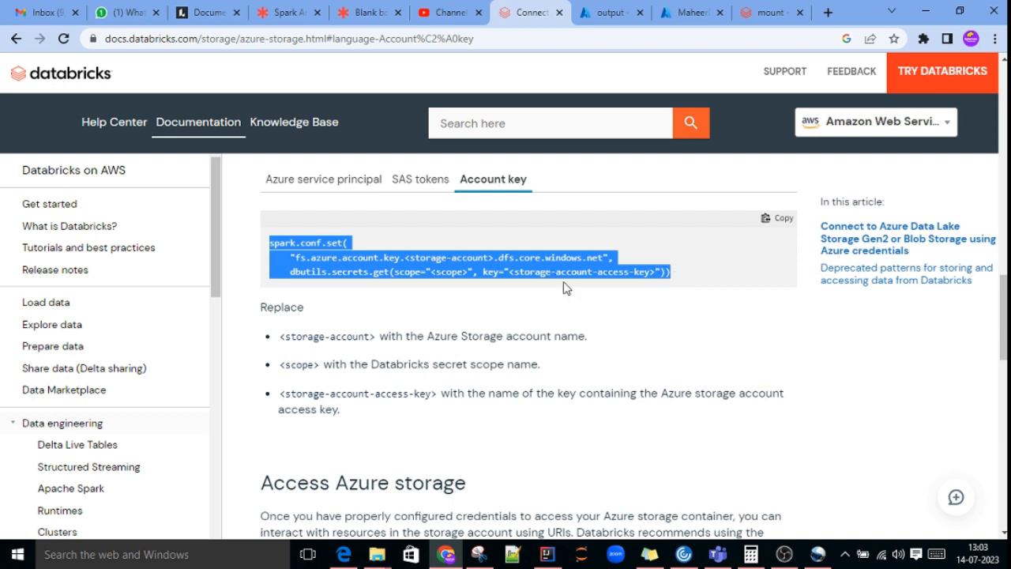
left_click(558, 271)
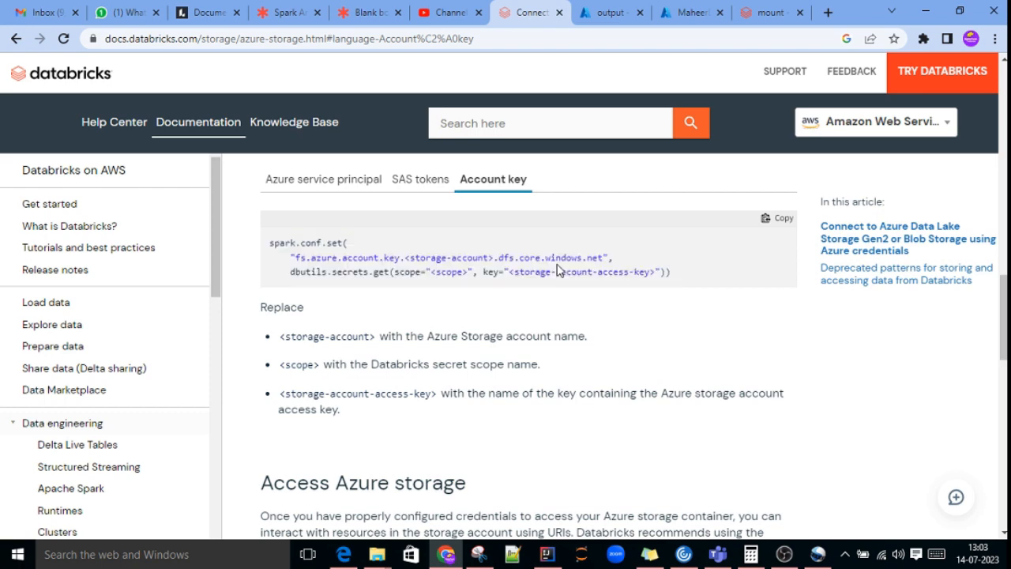
triple_click(452, 273)
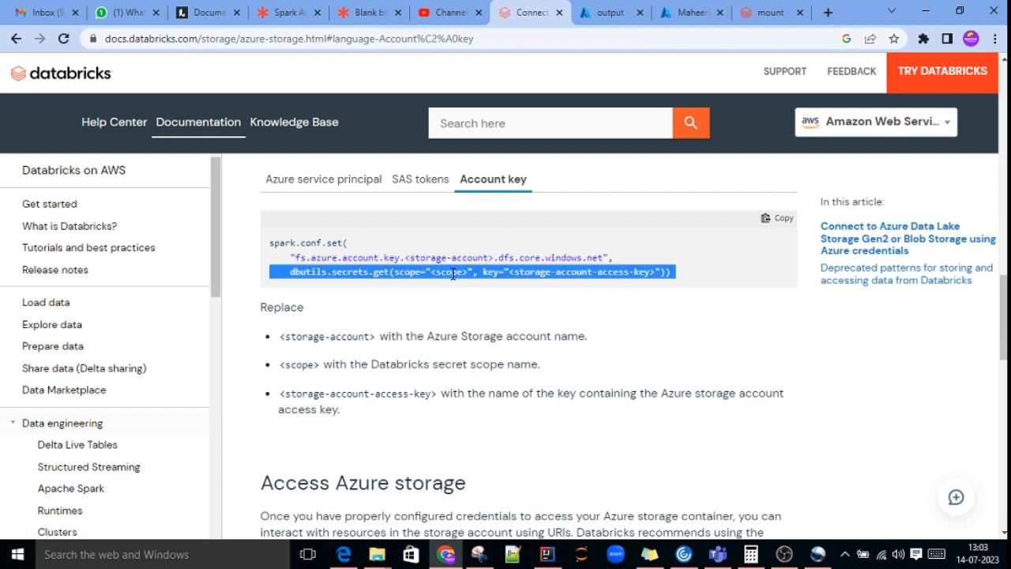
left_click(581, 273)
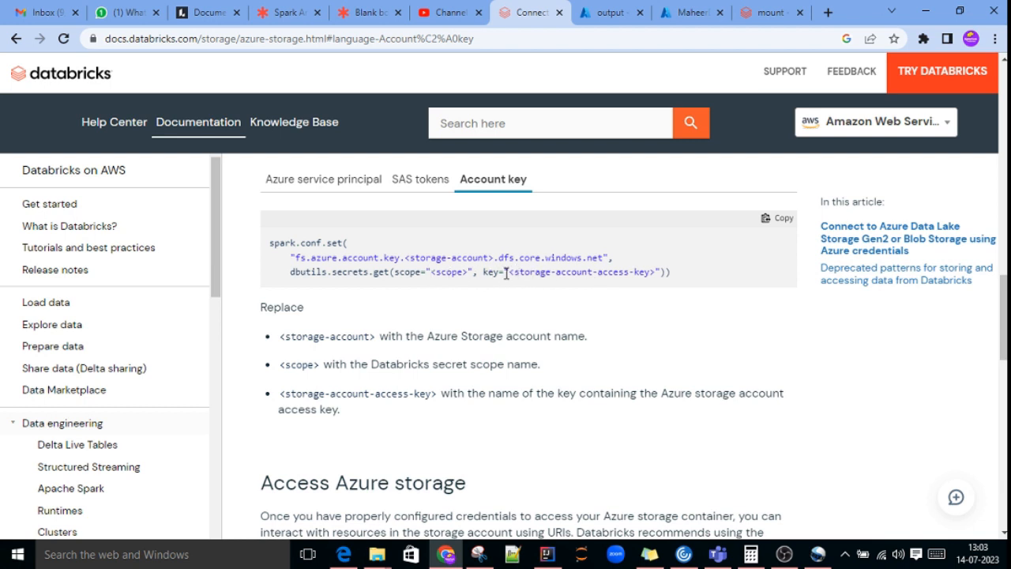
left_click_drag(506, 272, 655, 272)
Step: Switch to the Azure portal and open the access keys page of the azurestorage202307 storage account
left_click(610, 12)
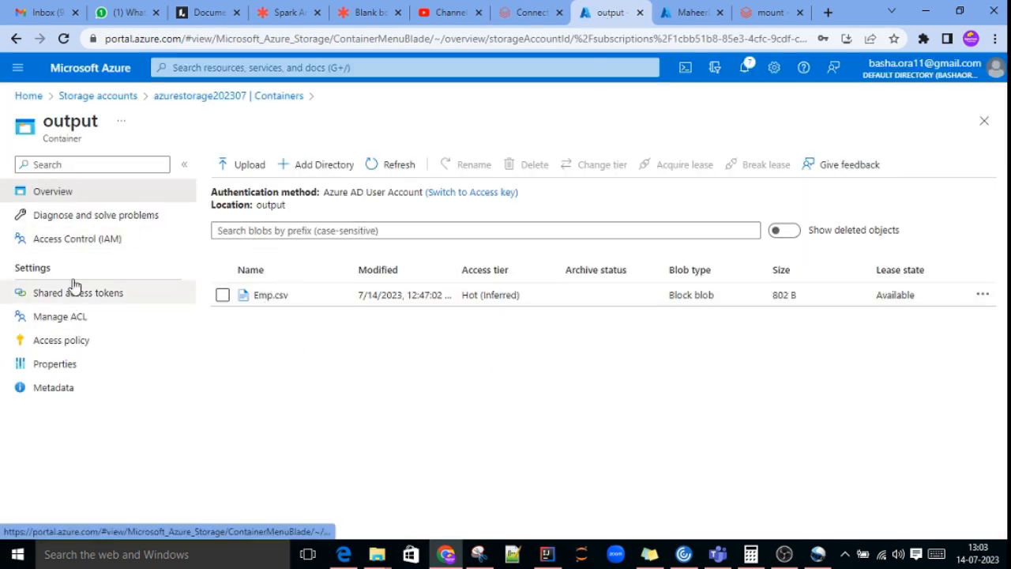
left_click(196, 97)
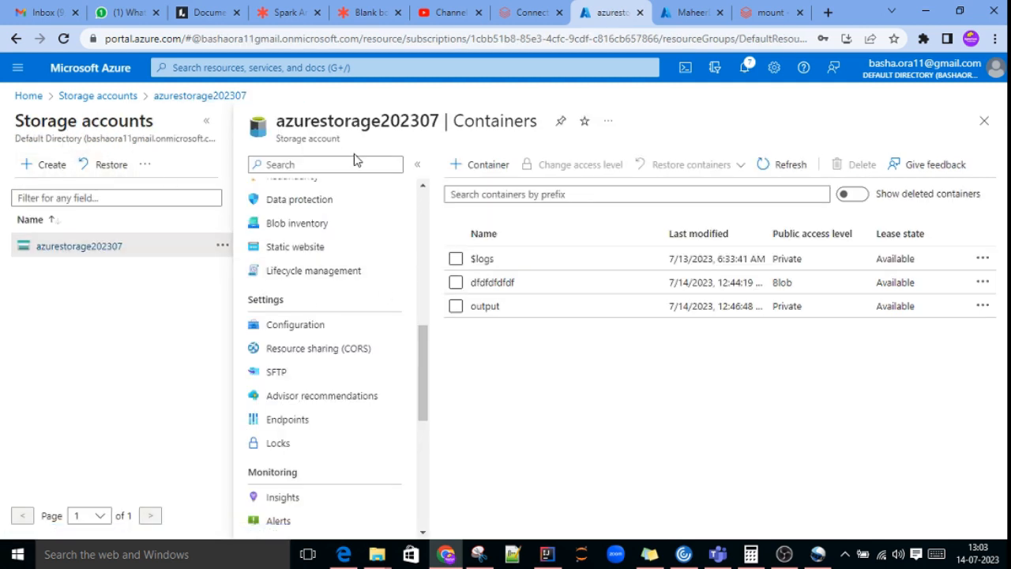
scroll(339, 332, "down", 3)
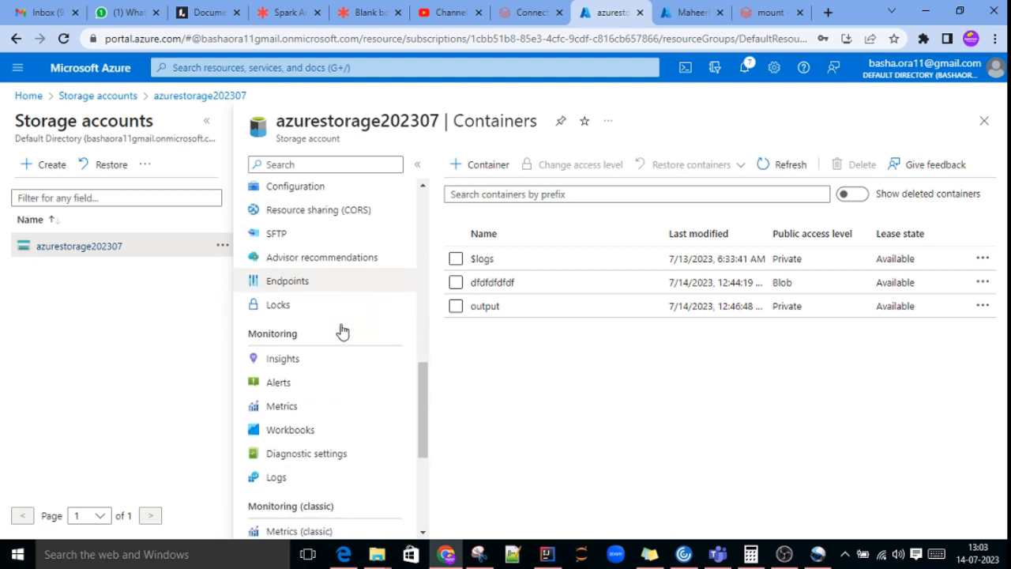
scroll(370, 326, "up", 3)
scroll(372, 322, "up", 10)
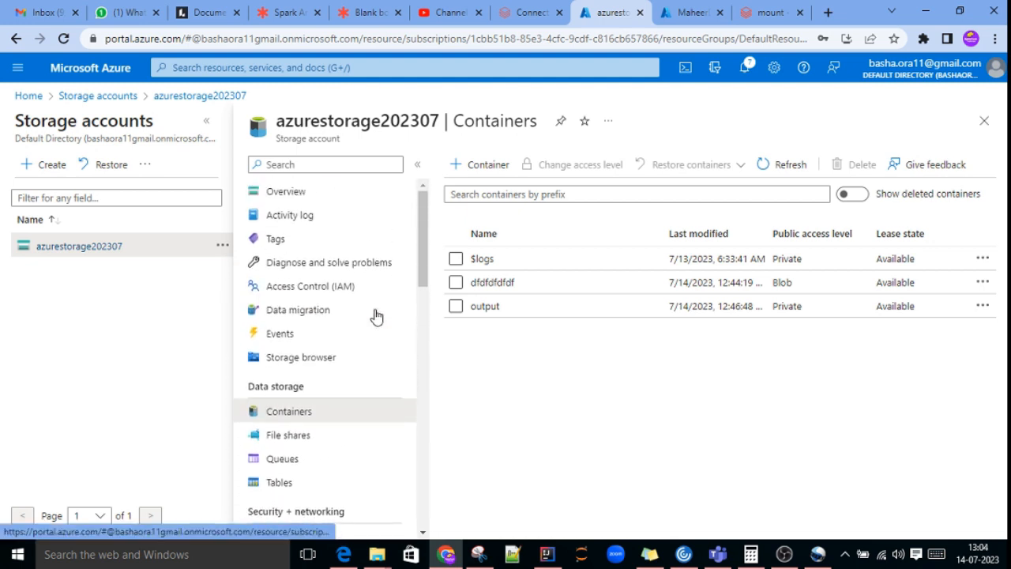
scroll(351, 280, "down", 2)
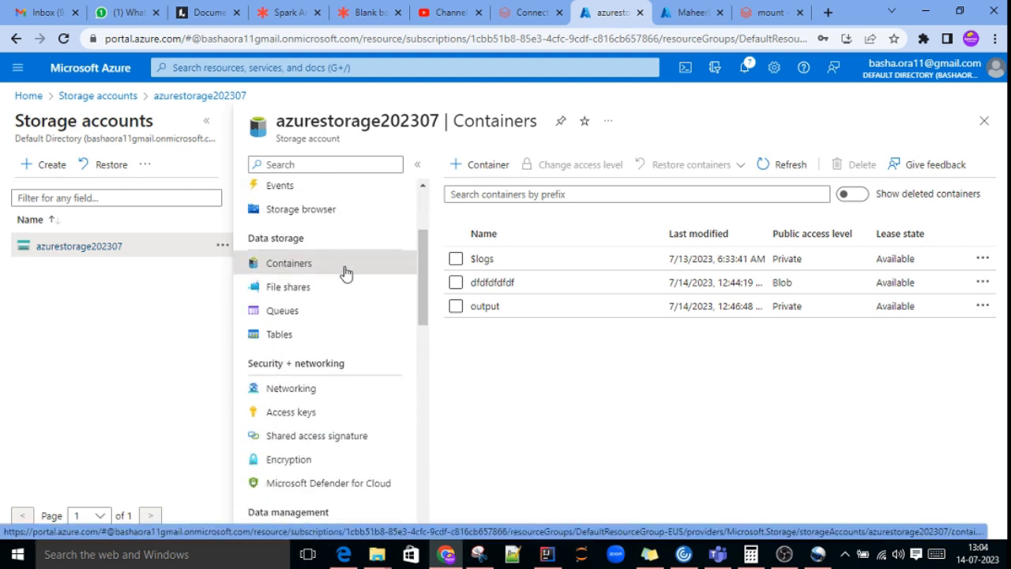
scroll(346, 272, "up", 1)
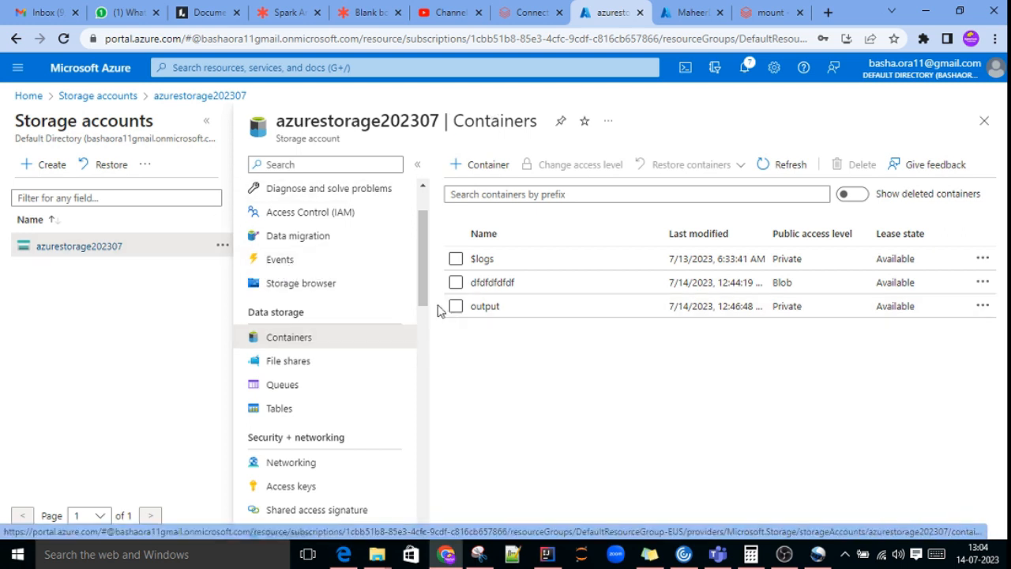
left_click(286, 487)
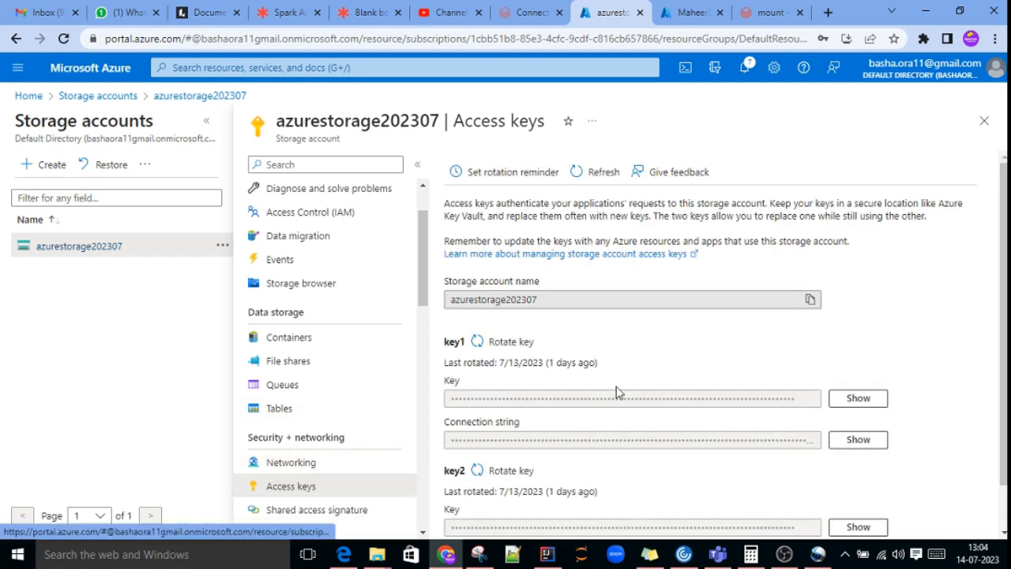
Step: Reveal the access key under key2 and copy it to the clipboard
scroll(620, 392, "down", 1)
scroll(624, 395, "up", 1)
scroll(648, 431, "down", 1)
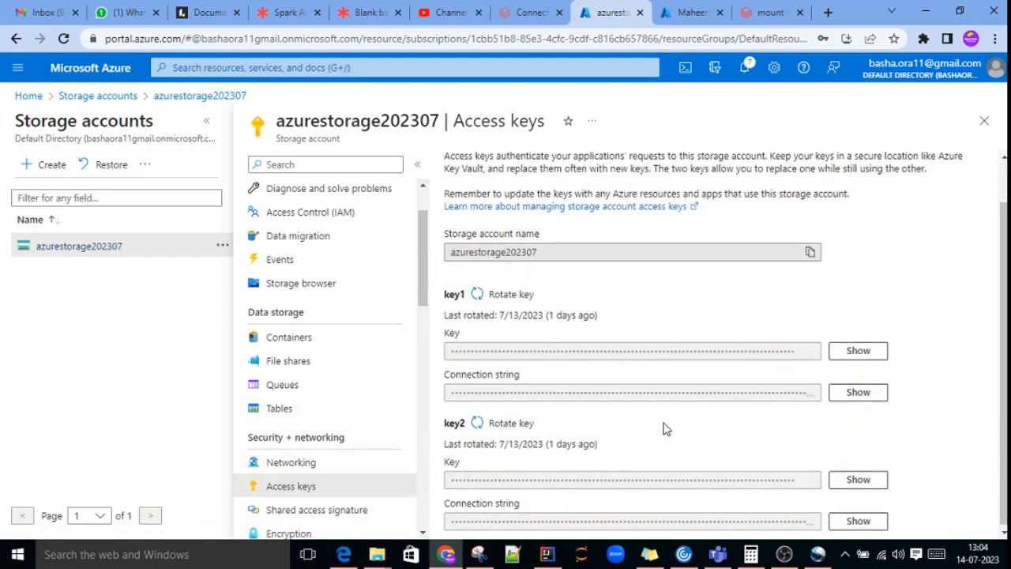
scroll(722, 406, "up", 1)
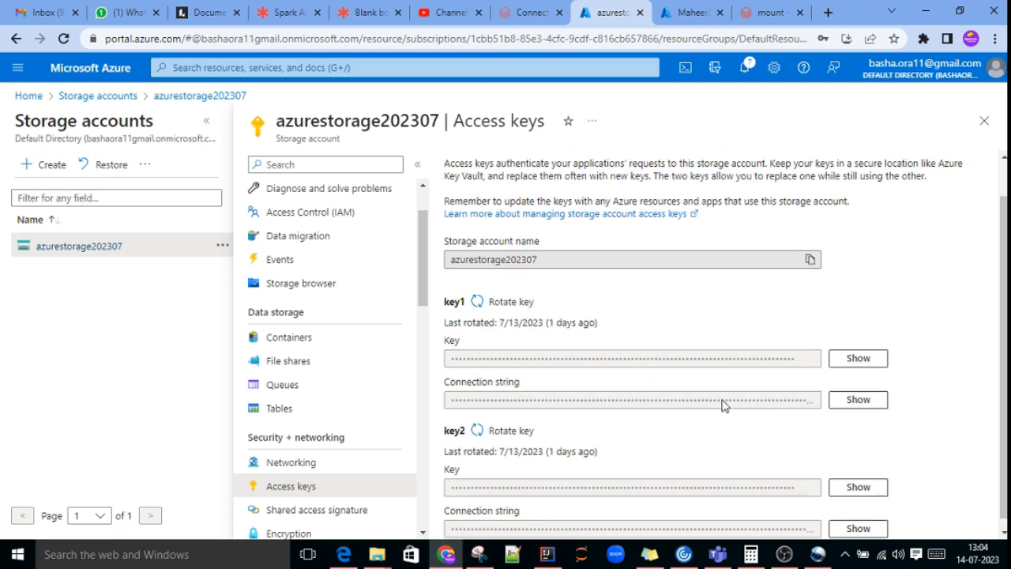
scroll(723, 406, "down", 1)
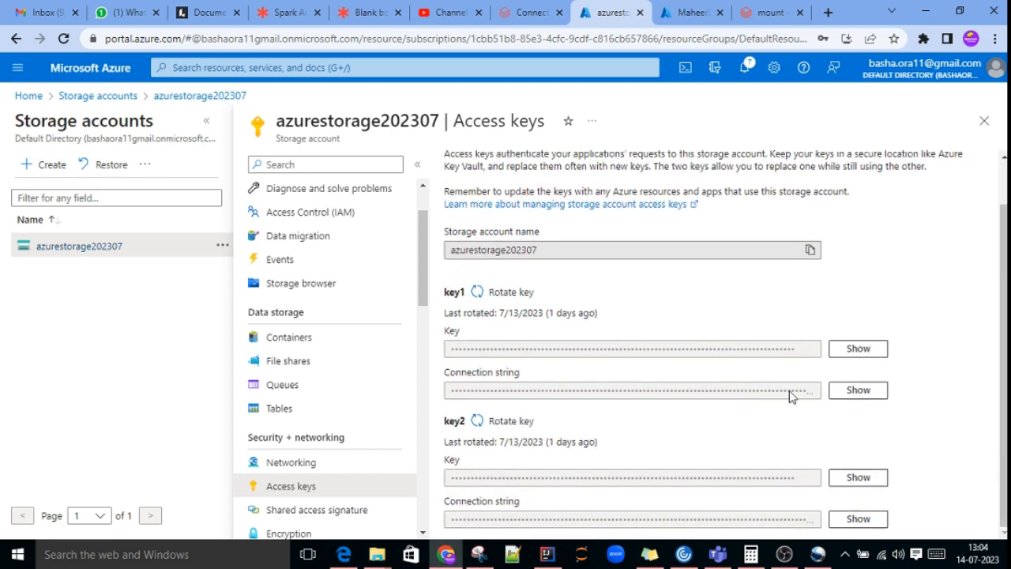
left_click(859, 477)
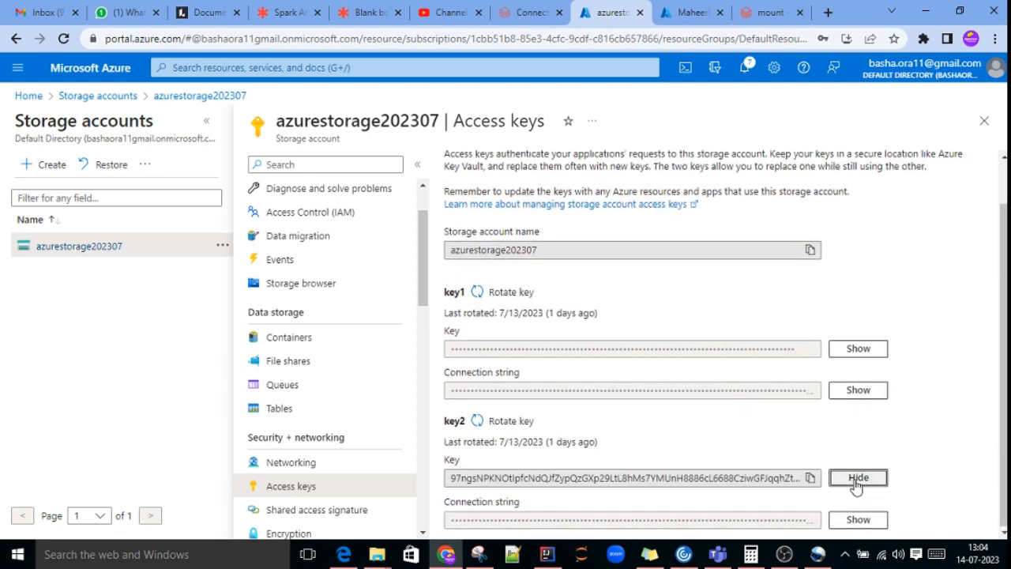
left_click(811, 478)
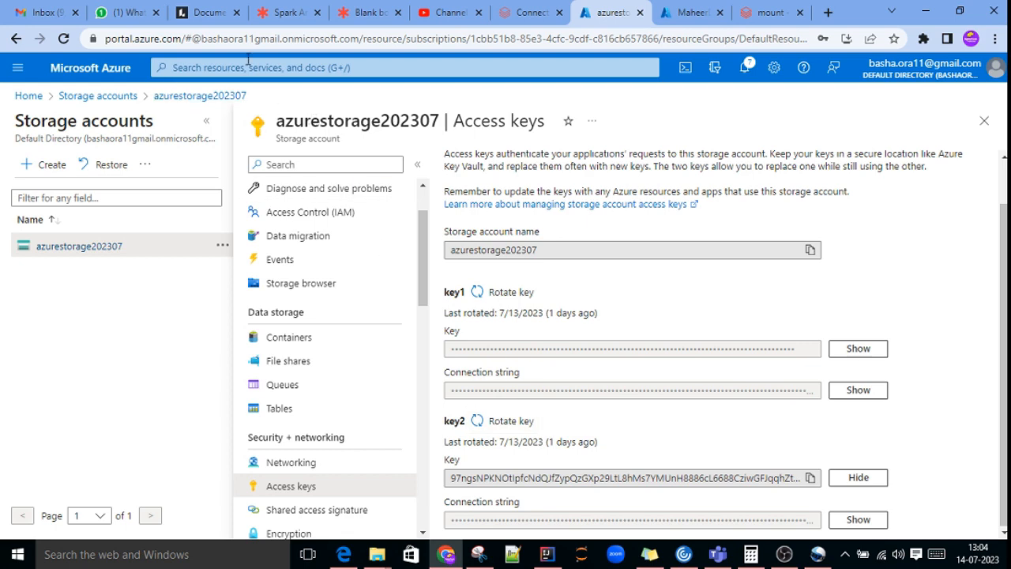
Step: Open the Azure portal in a new browser tab and go to the MaheerAKV key vault
left_click(828, 13)
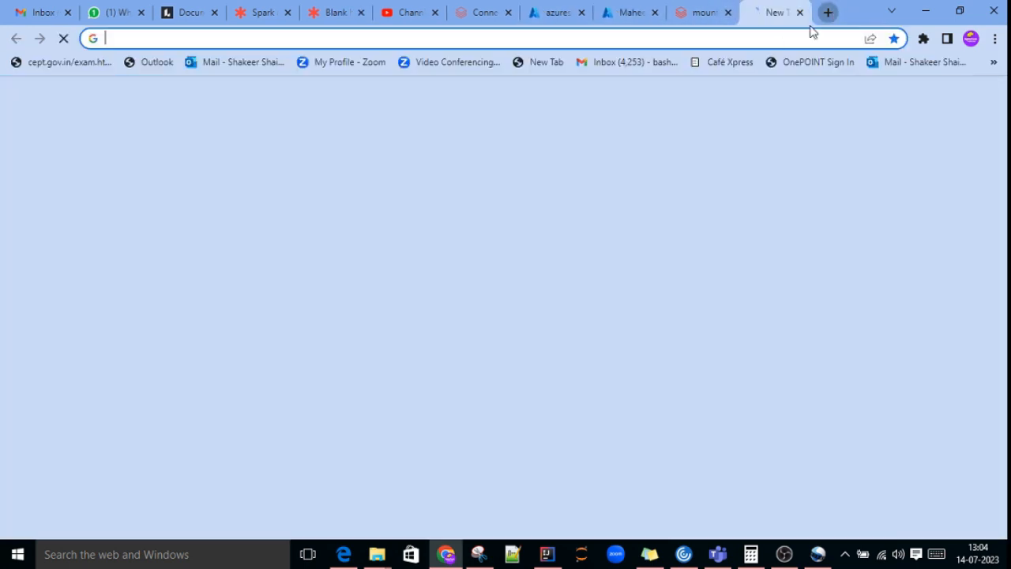
type("p")
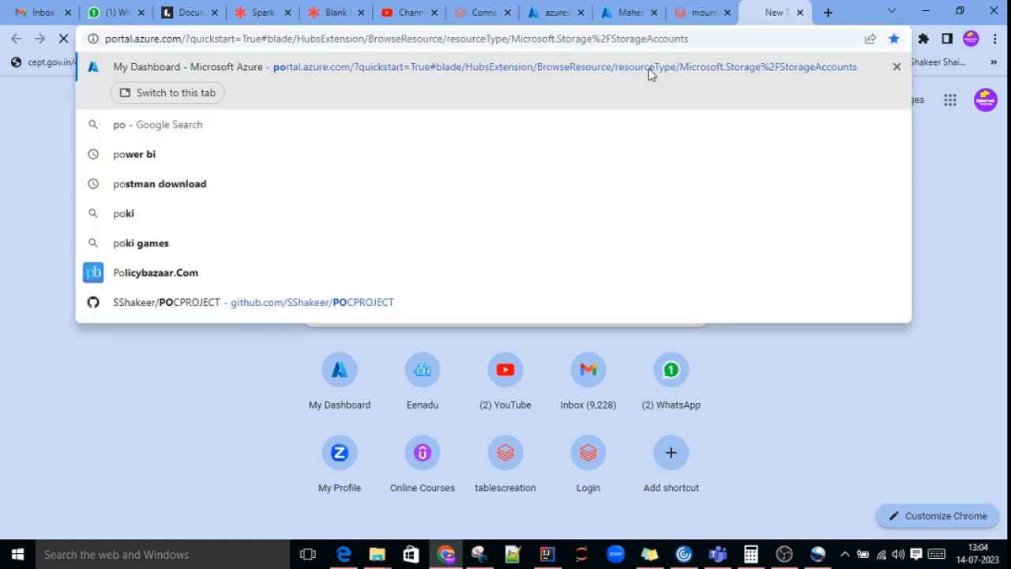
key("Return")
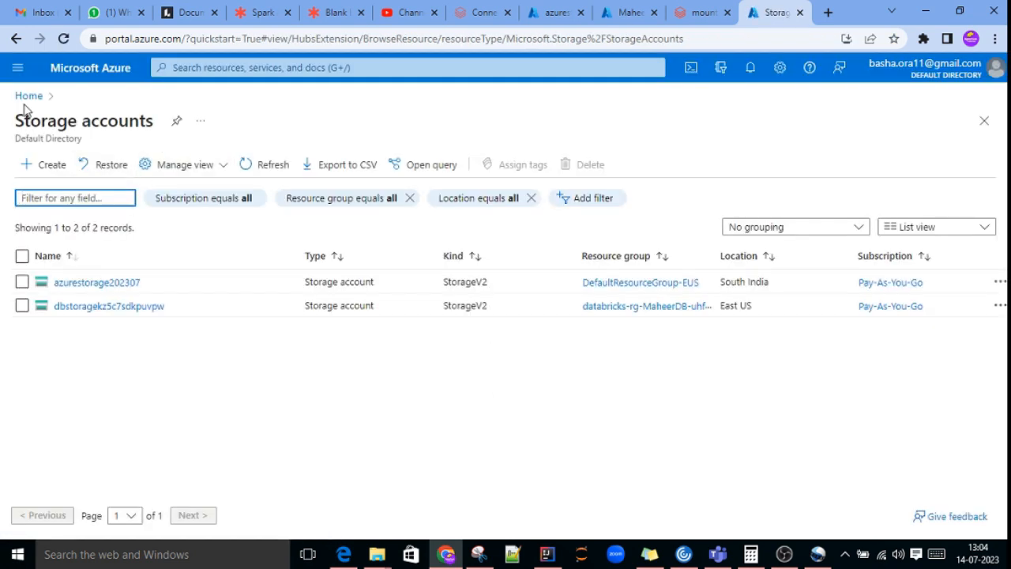
left_click(29, 96)
left_click(439, 182)
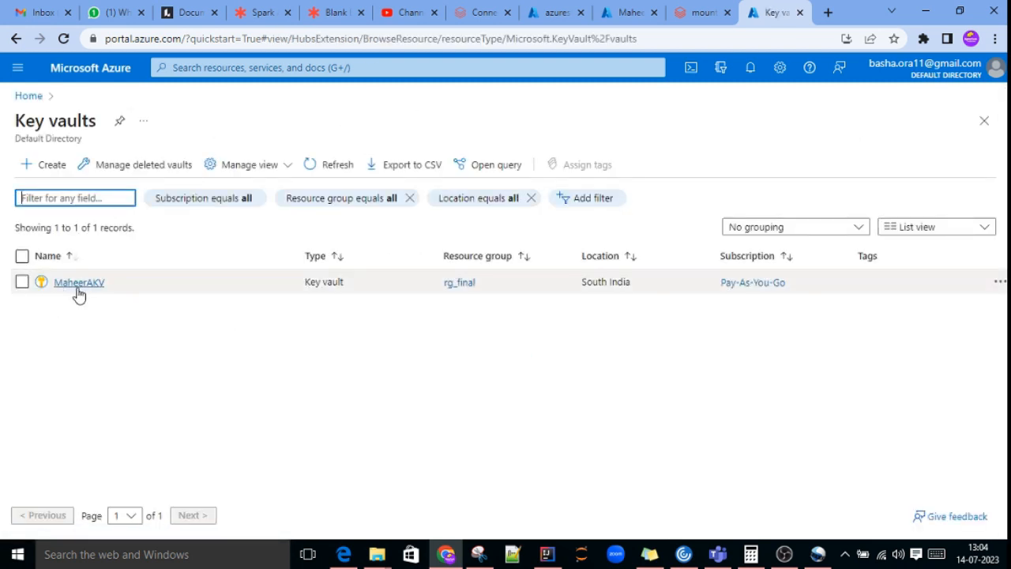
left_click(97, 286)
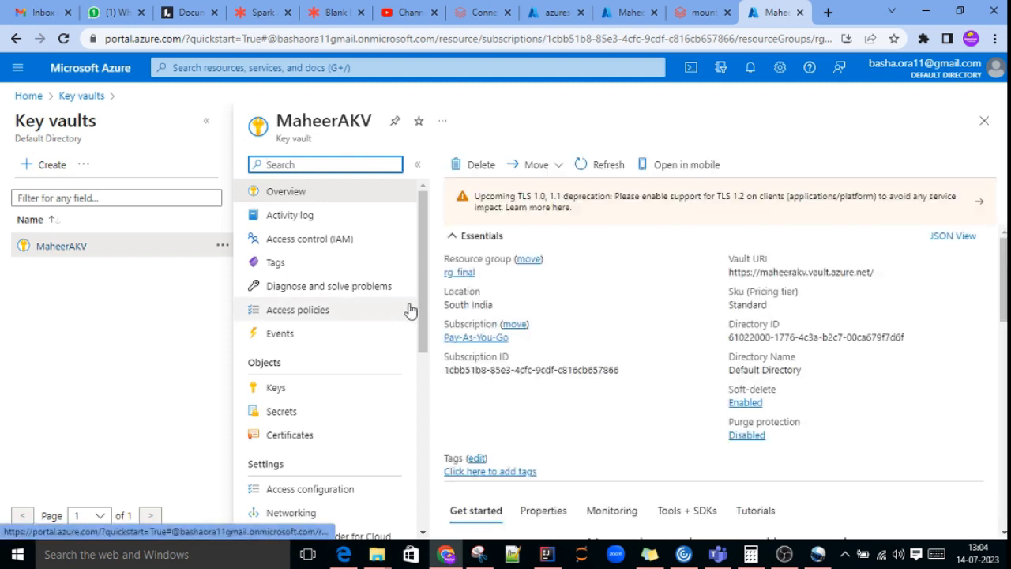
Step: Open the form for creating a new secret in the MaheerAKV key vault
scroll(351, 340, "down", 1)
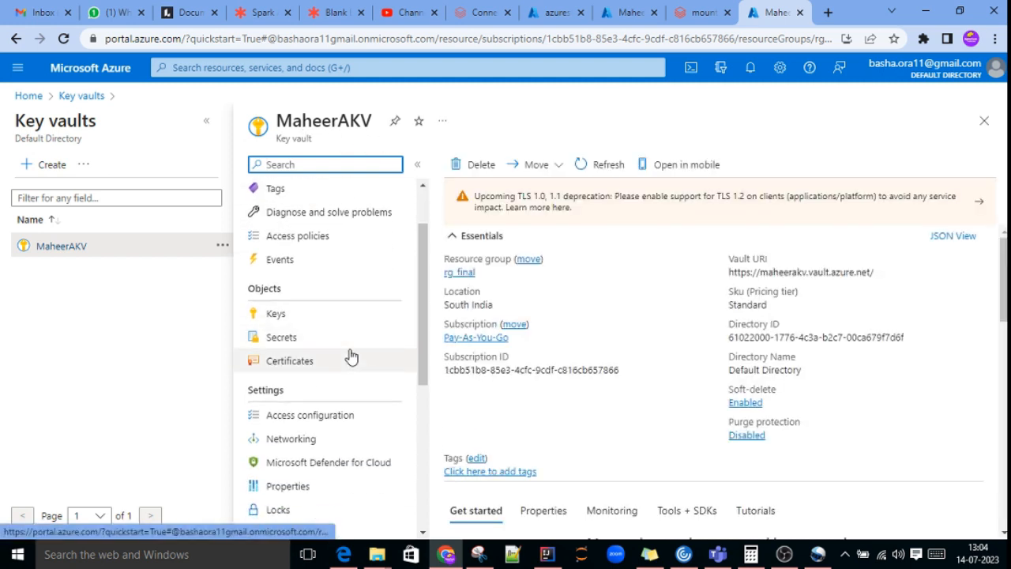
left_click(282, 337)
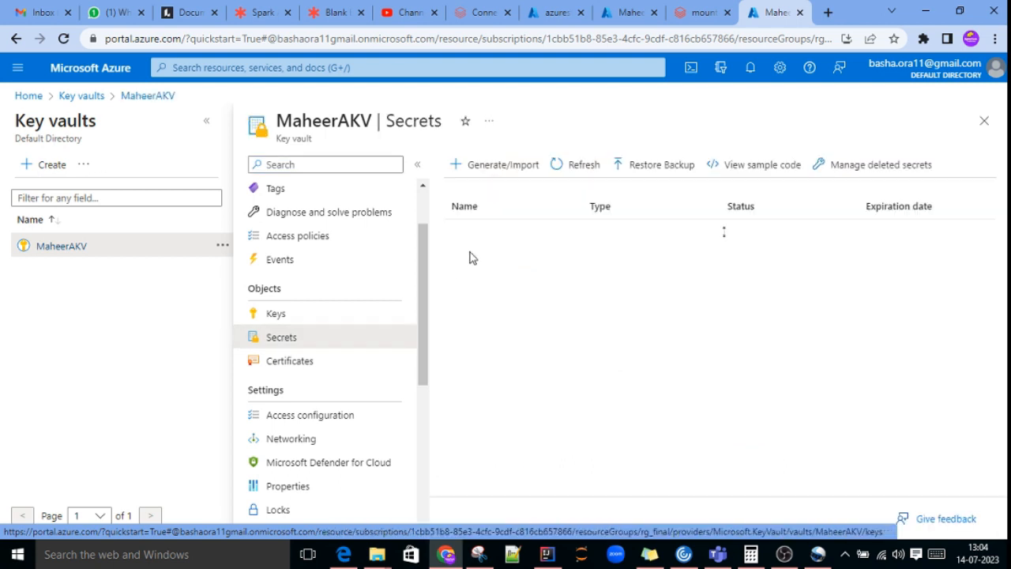
left_click(497, 169)
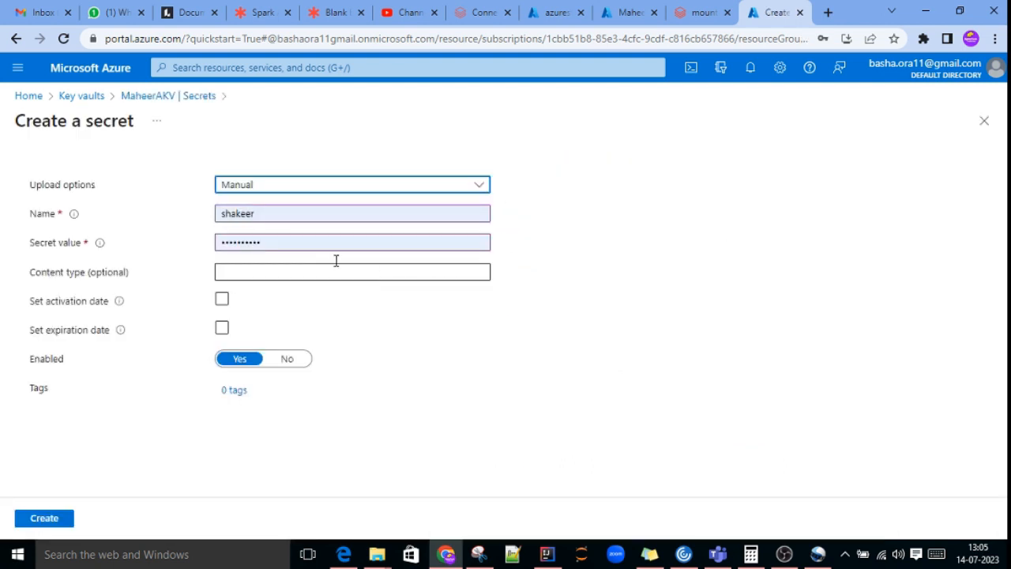
Step: Replace the prefilled secret name with akvaccesskeys
left_click(257, 218)
left_click_drag(257, 218, 196, 220)
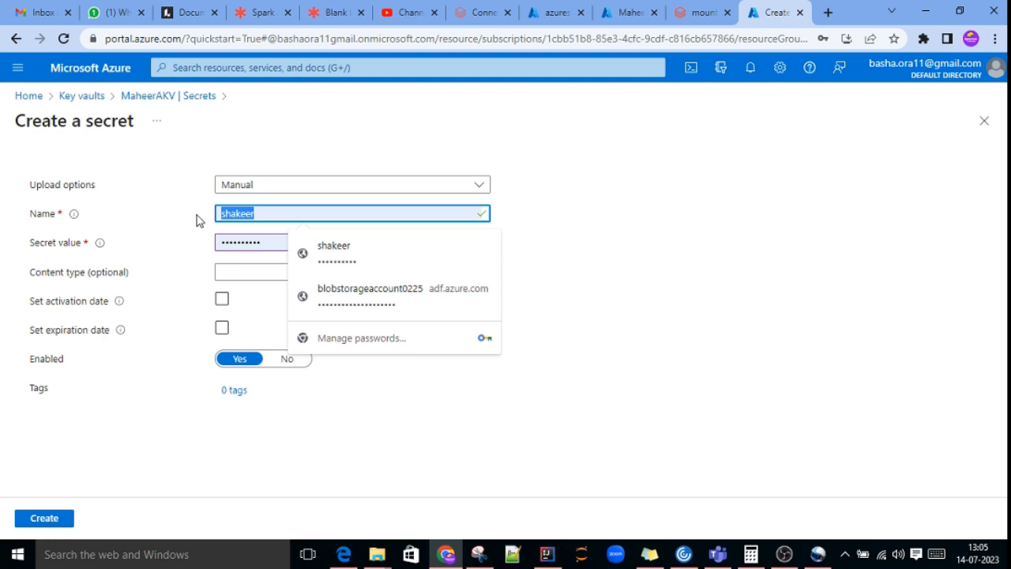
key("BackSpace")
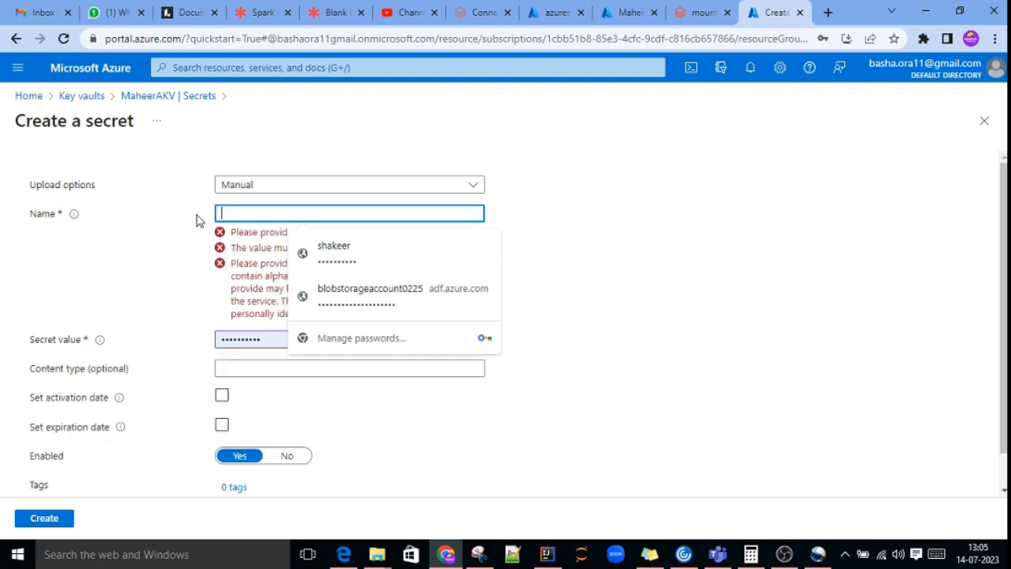
type("akv")
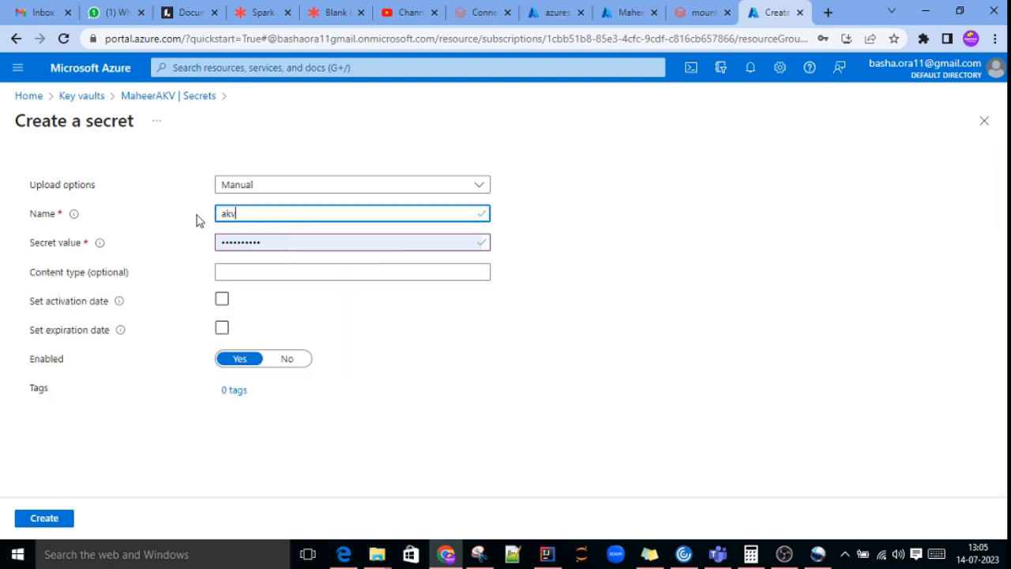
type("_access")
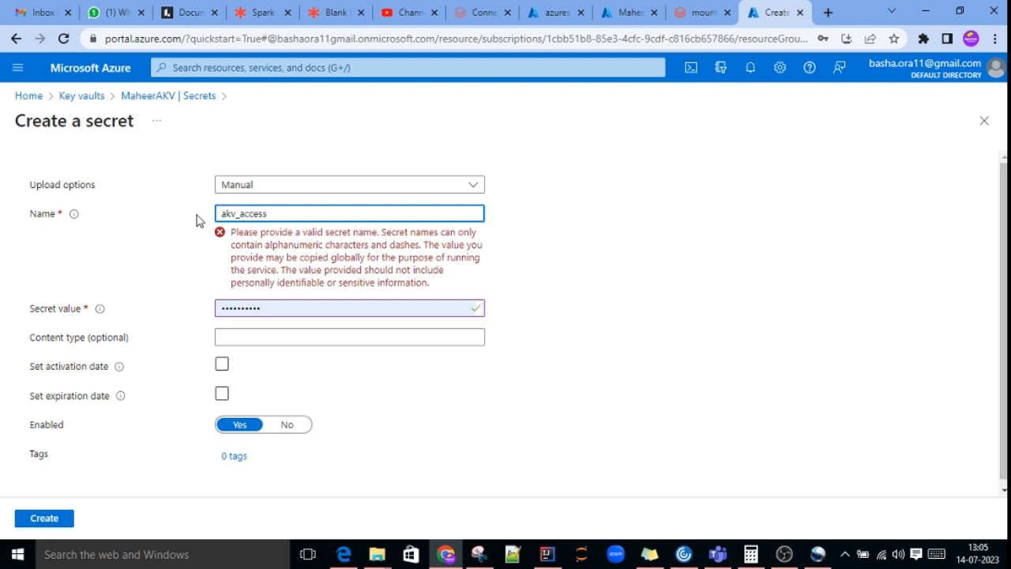
type("keys")
key("Left")
key("Left")
key("Left")
key("Left")
key("Left")
key("Left")
key("Left")
key("Left")
key("Left")
key("Left")
key("BackSpace")
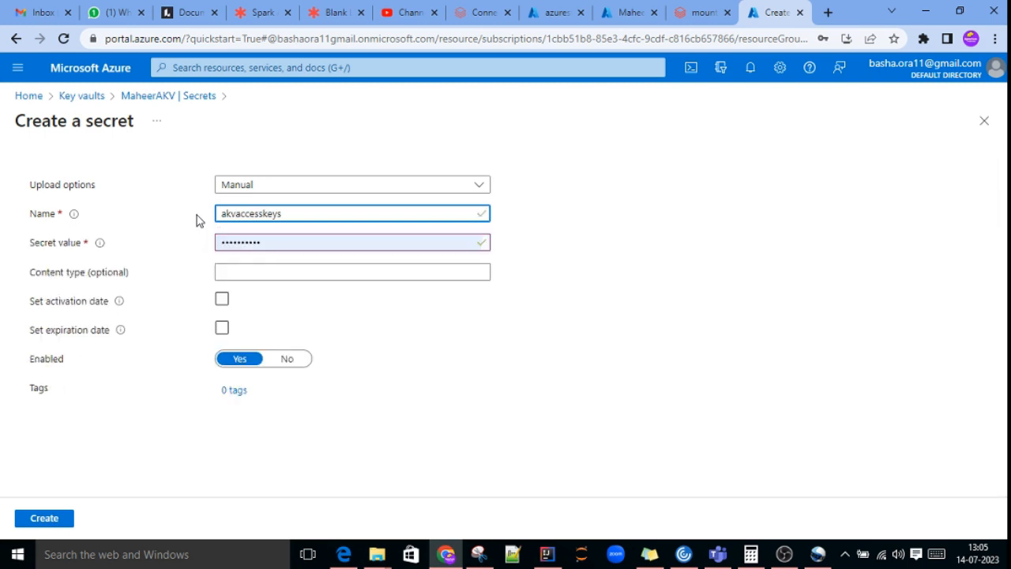
Step: Paste the storage access key over the prefilled secret value, then create the secret after copying its name
left_click(289, 241)
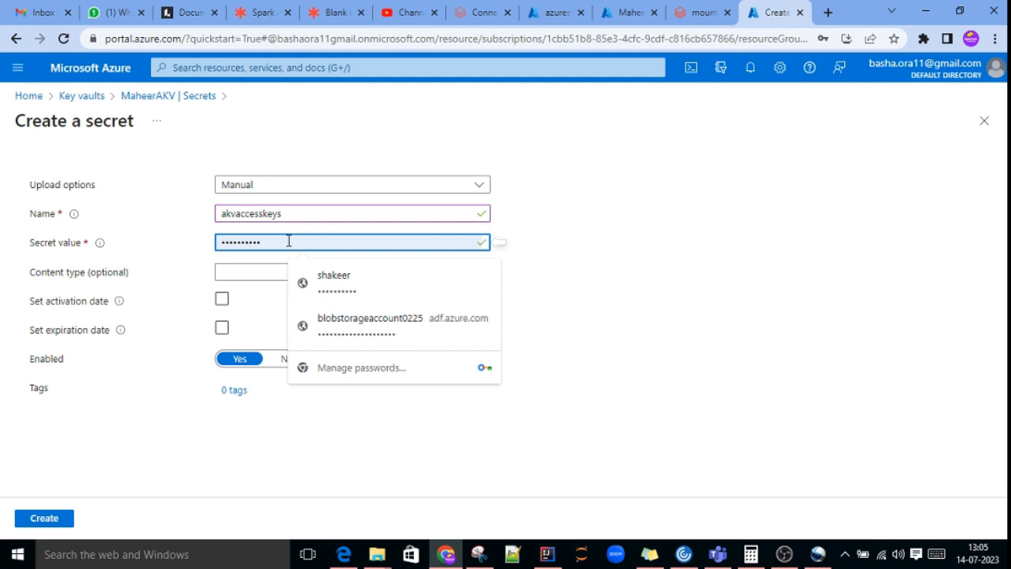
key("BackSpace")
key("BackSpace")
key("BackSpace")
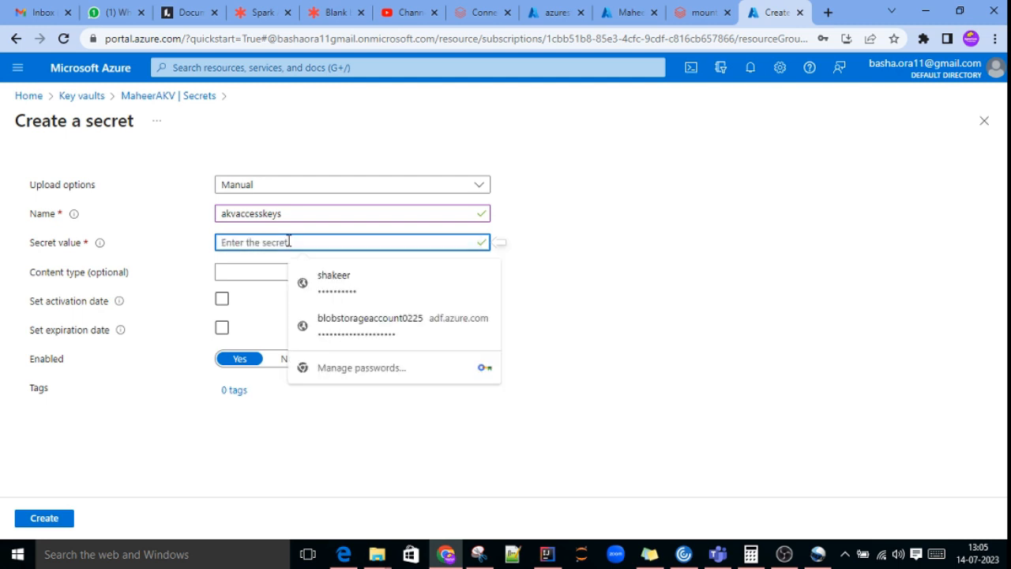
key("ctrl+v")
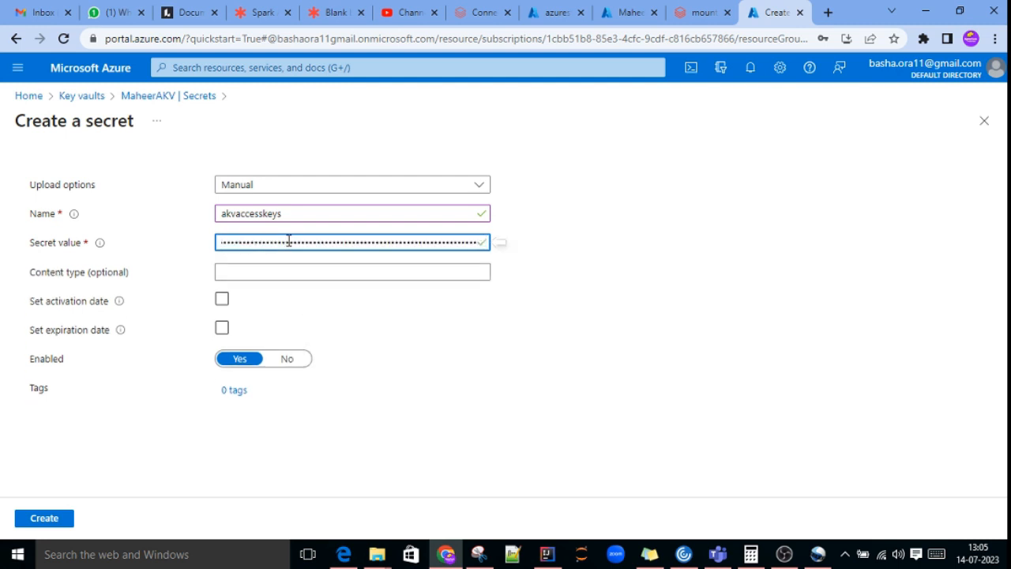
double_click(291, 214)
key("ctrl+c")
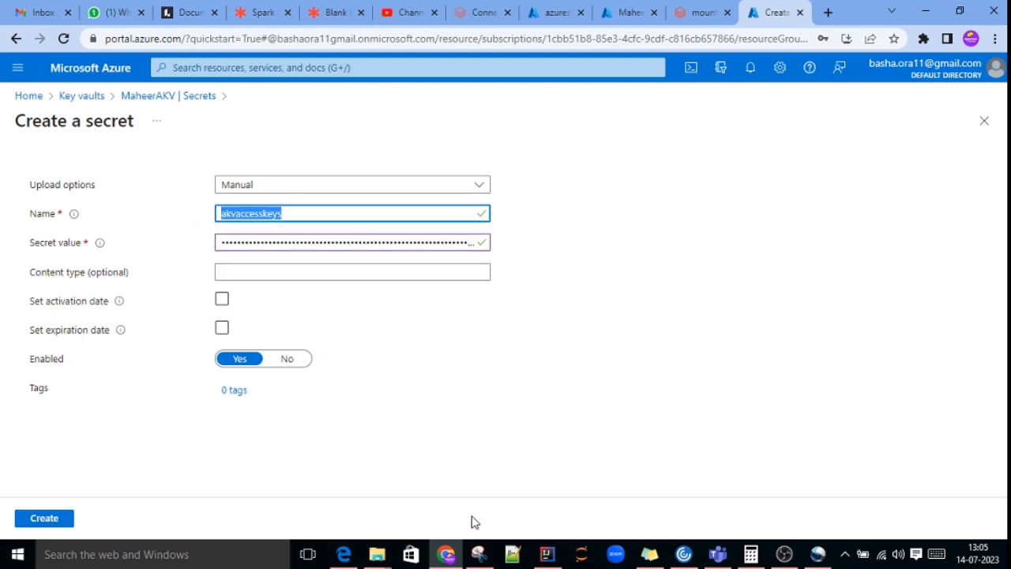
left_click(45, 518)
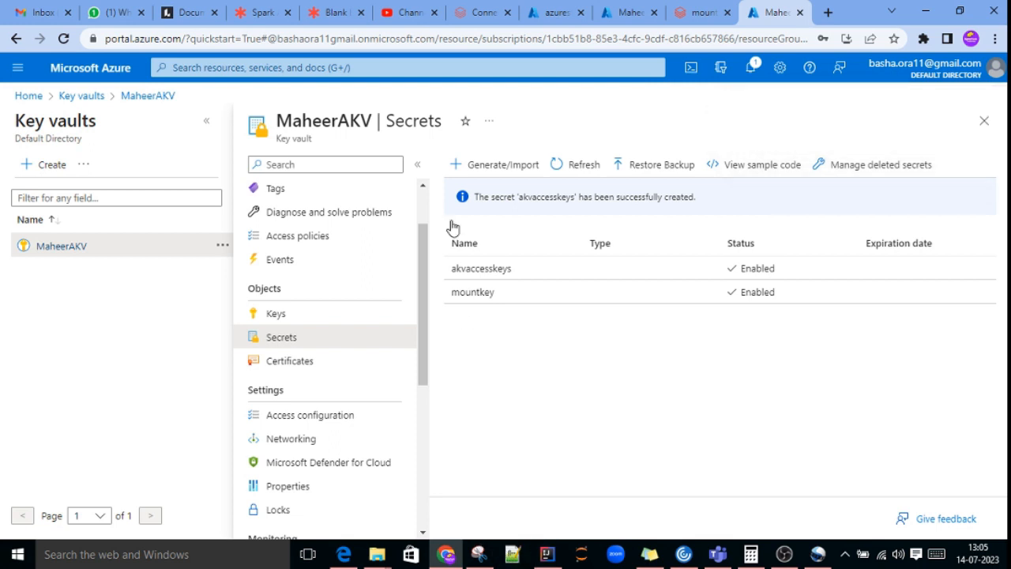
Step: Switch to the Databricks mount notebook and replace the <storage-account-access-key> placeholder with akvaccesskeys
left_click(697, 13)
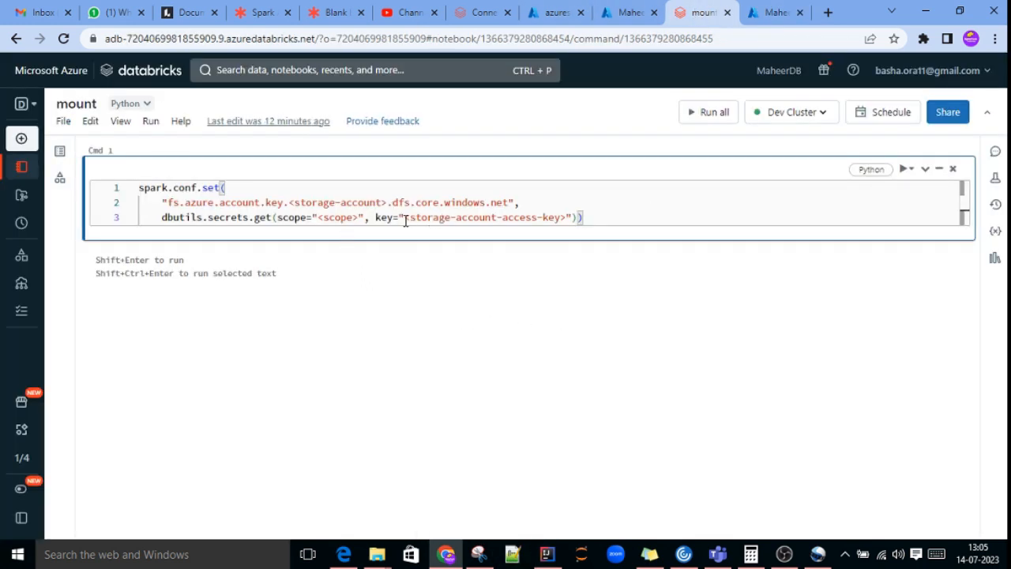
left_click_drag(407, 217, 565, 218)
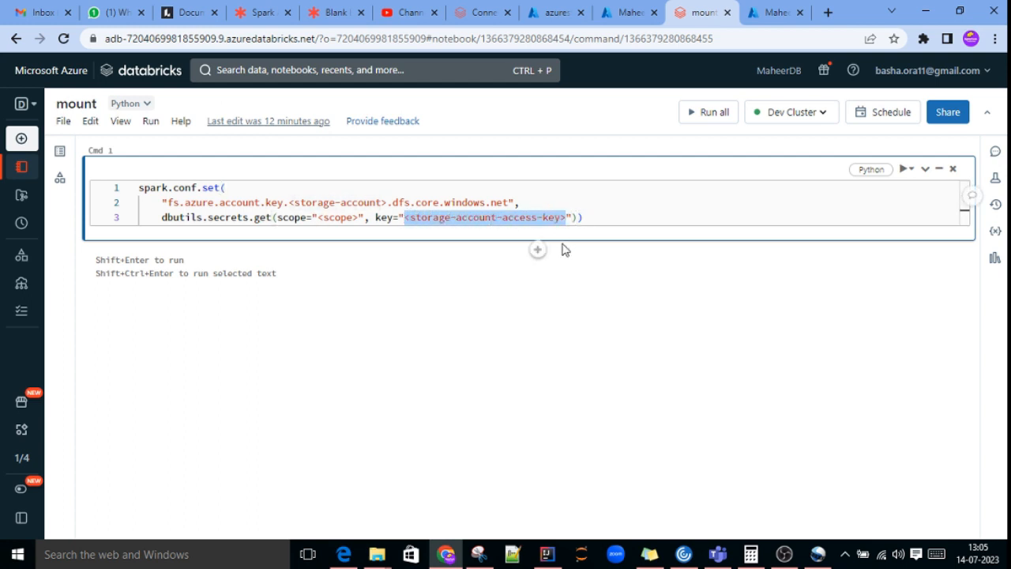
key("ctrl+v")
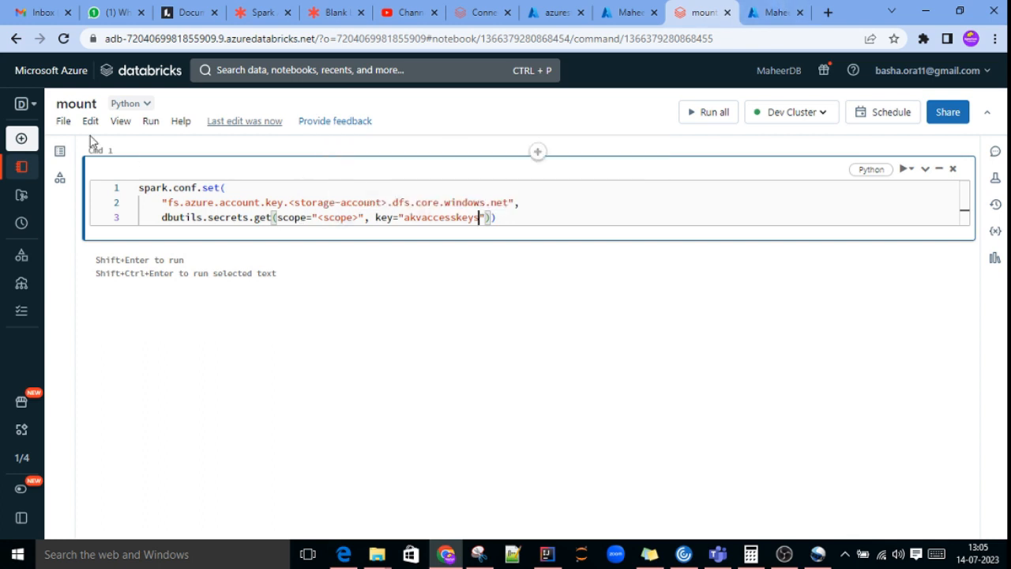
Step: Open the mount notebook from the workspace in a new browser tab
mouse_move(27, 170)
left_click(79, 169)
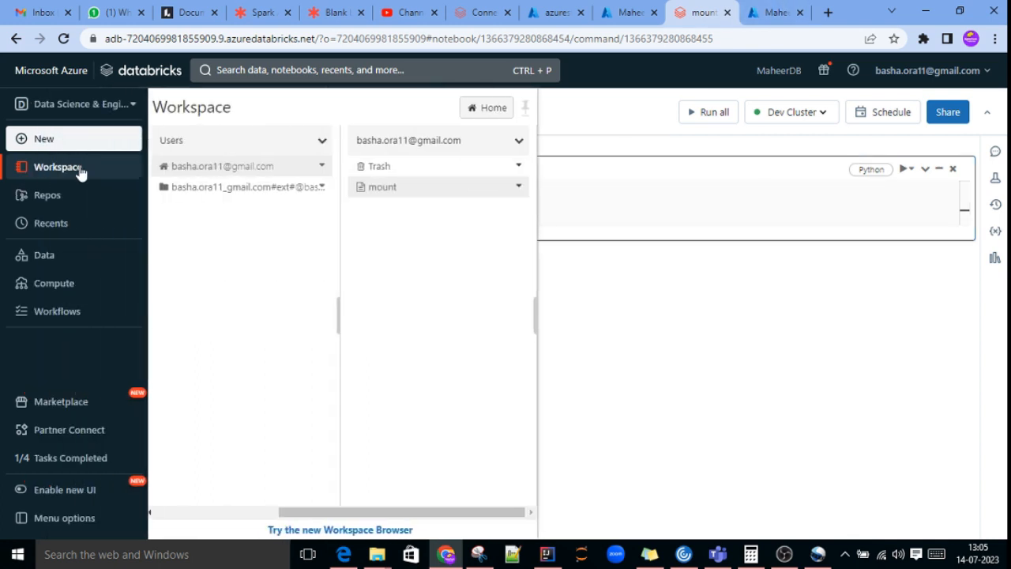
left_click(655, 188)
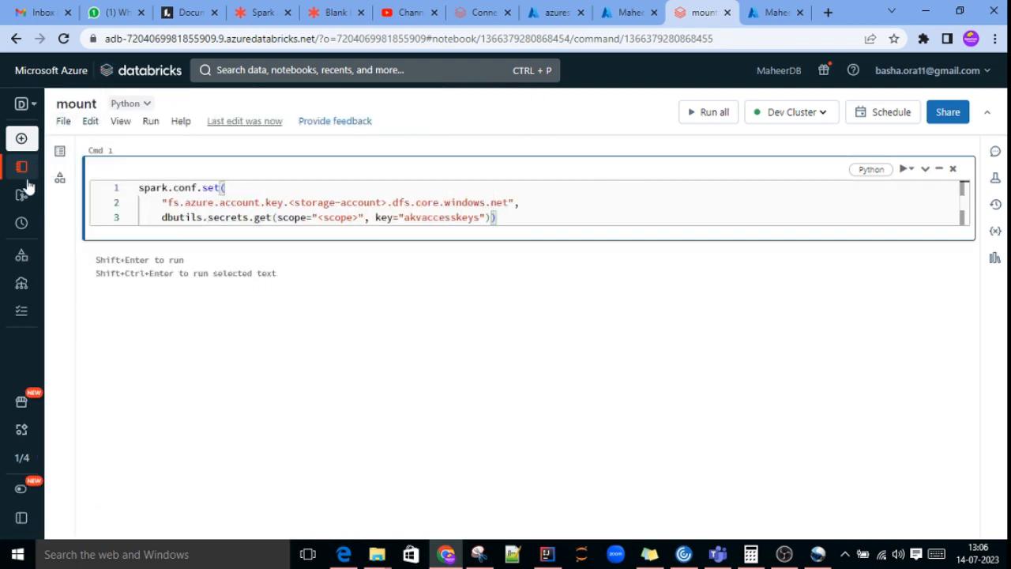
left_click(64, 166)
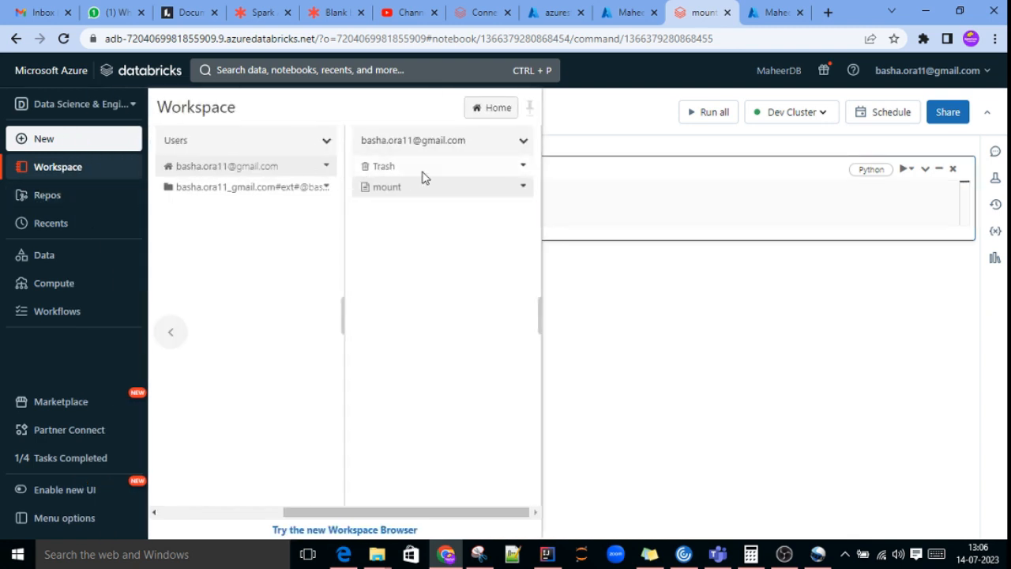
left_click(522, 187)
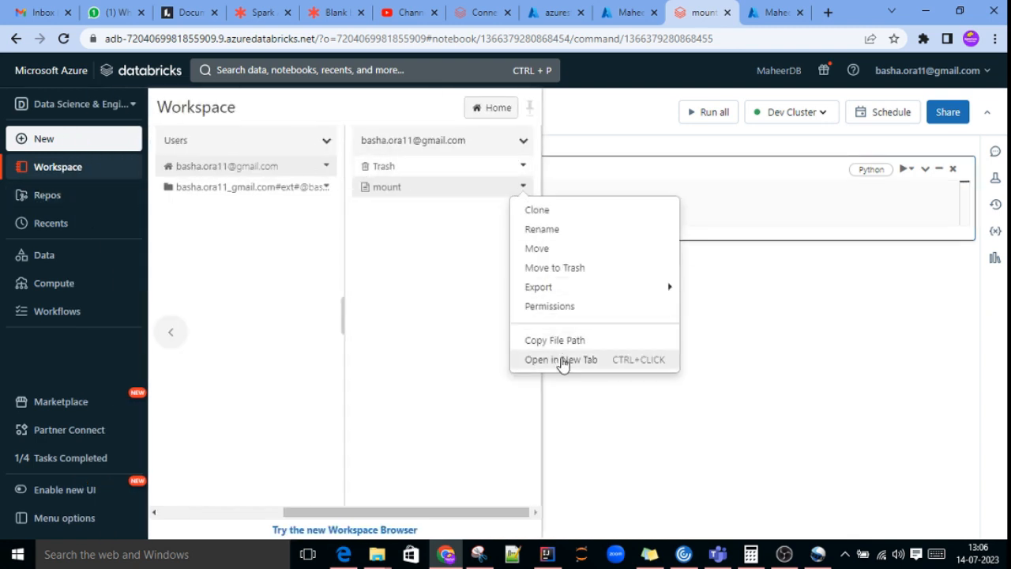
left_click(561, 360)
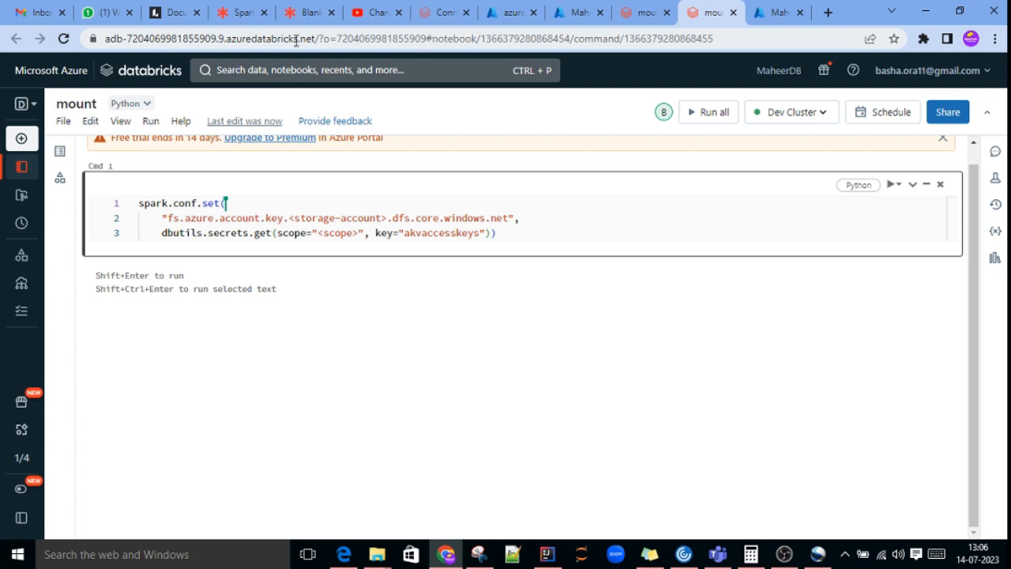
Step: Replace the notebook part of the Databricks URL after the # with secrets/createScope and load the Create Secret Scope page
left_click(724, 37)
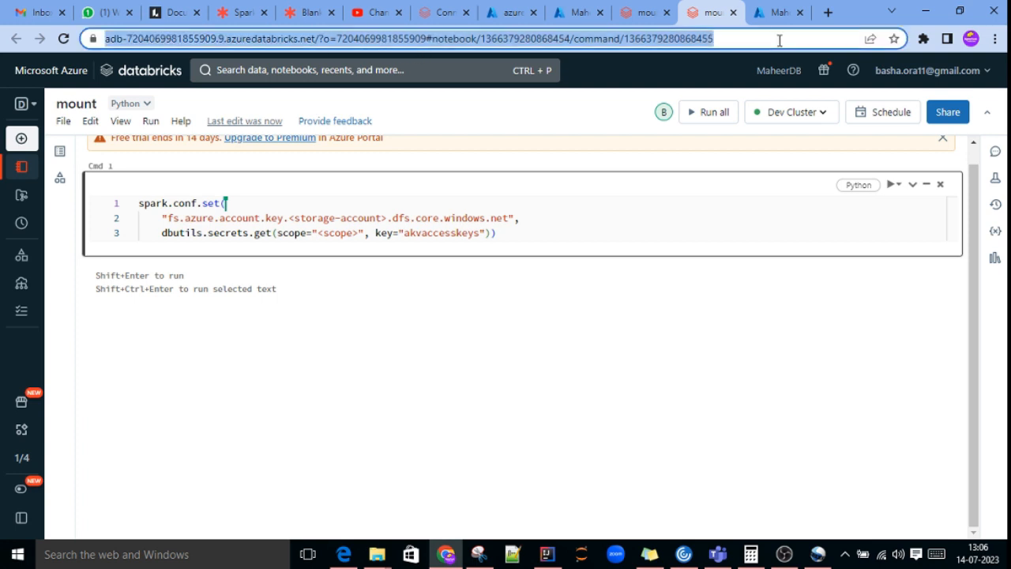
key("Left")
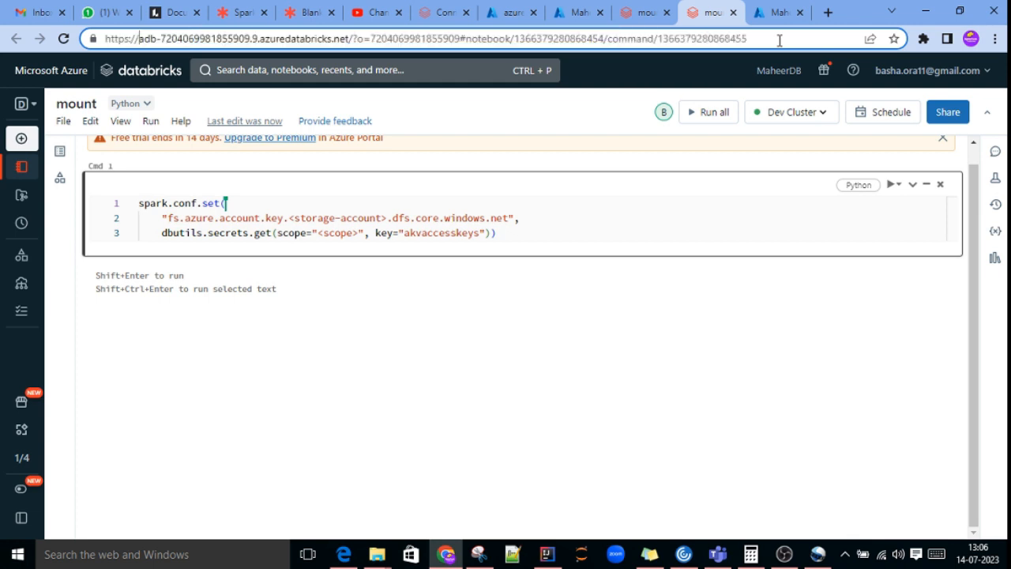
left_click_drag(466, 38, 773, 38)
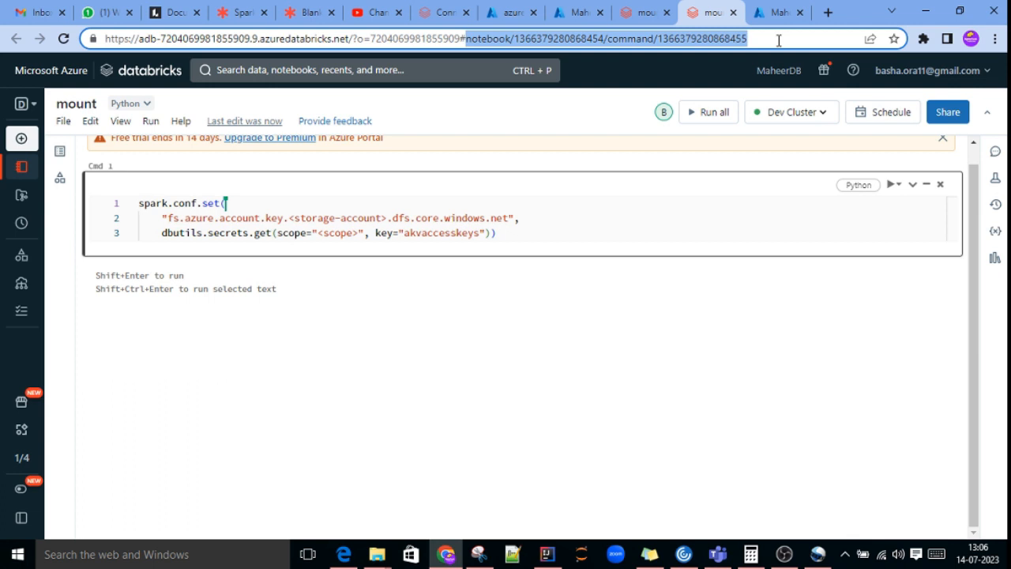
key("BackSpace")
type("s")
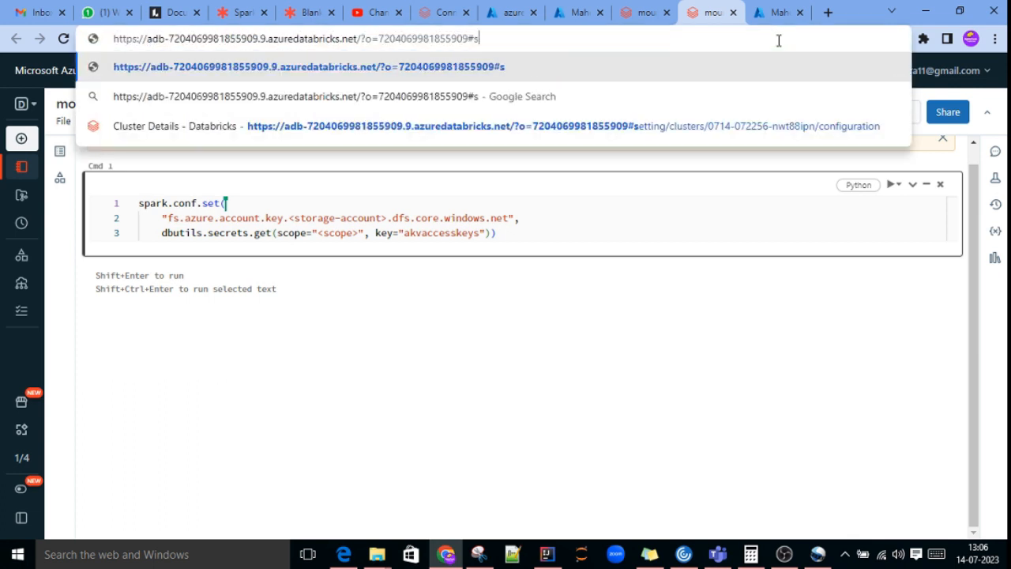
type("ec")
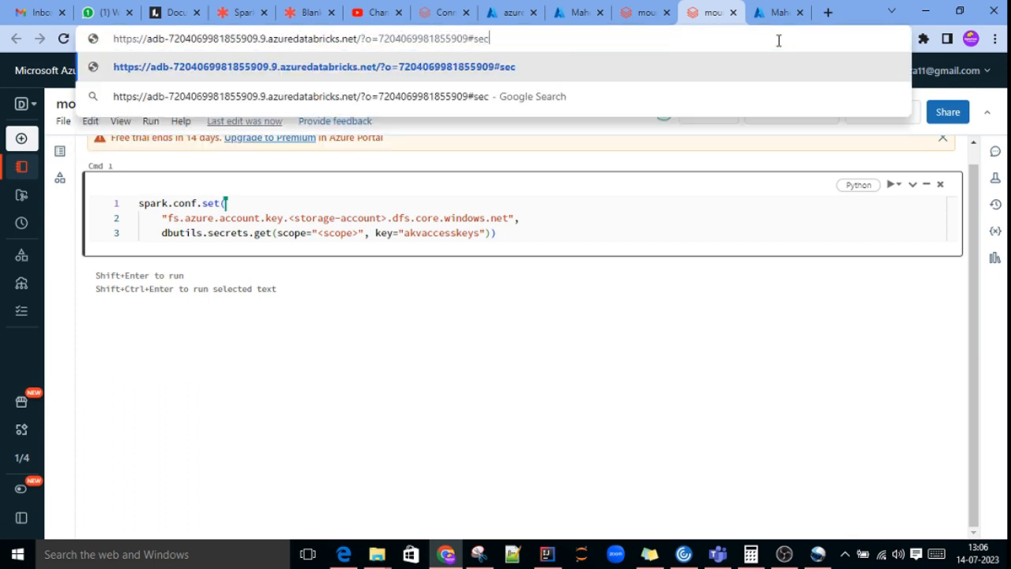
type("rets")
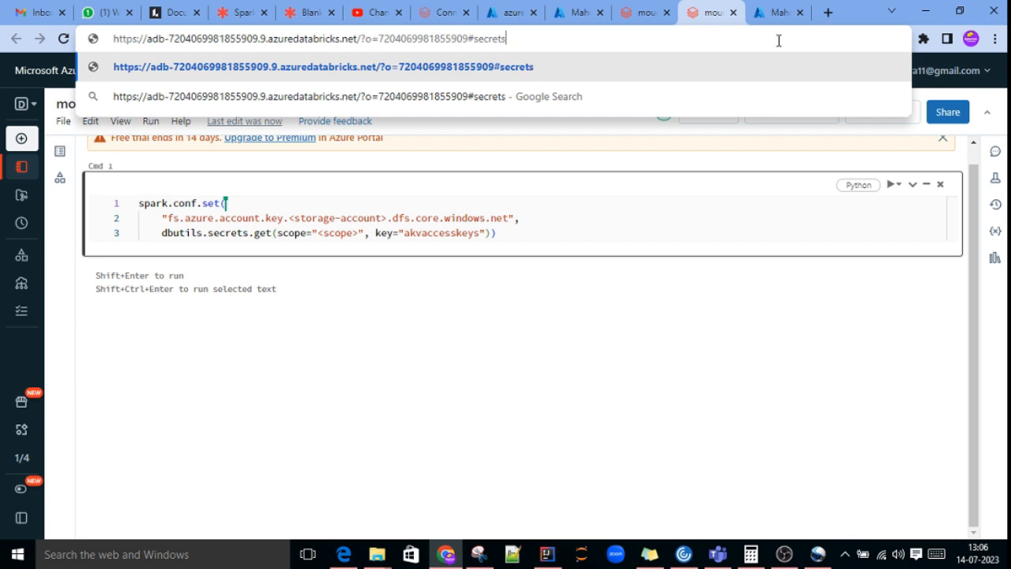
type("/creas")
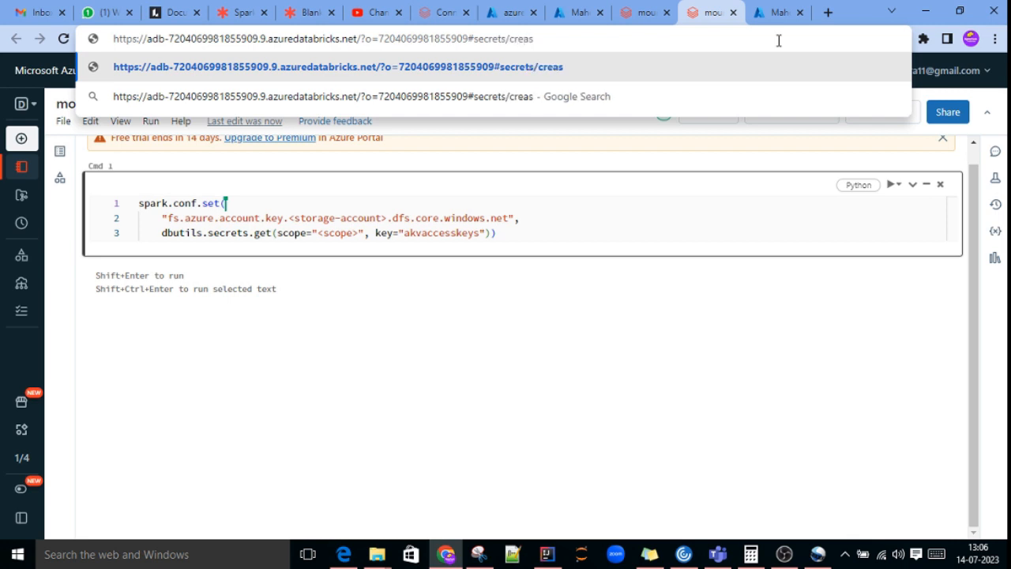
key("BackSpace")
type("teS")
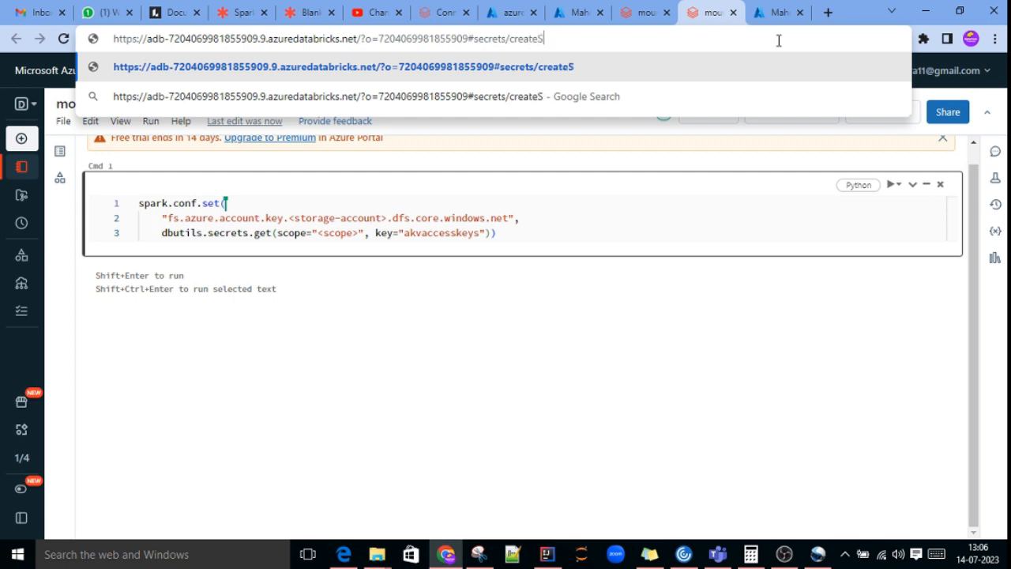
type("cope")
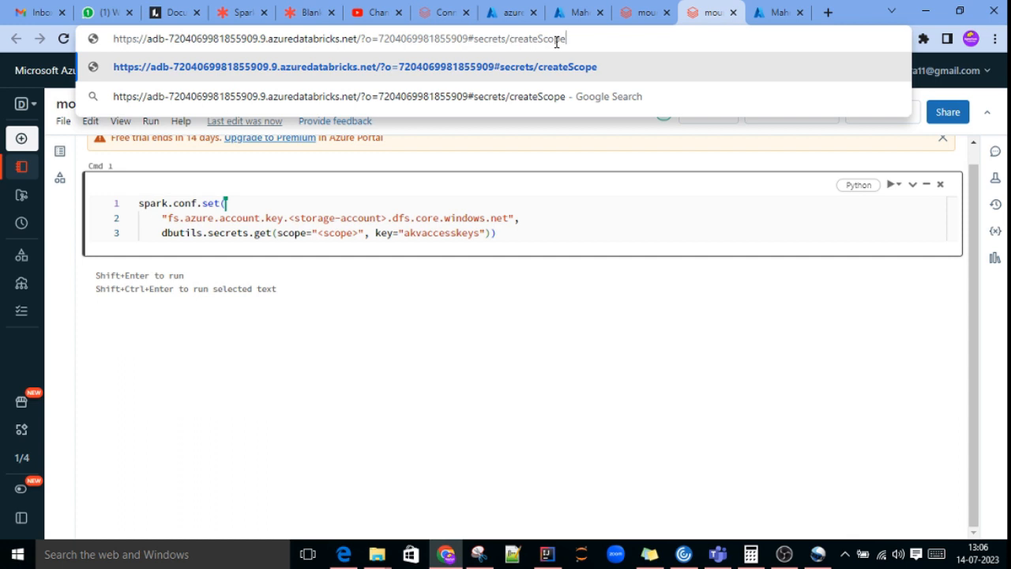
key("Return")
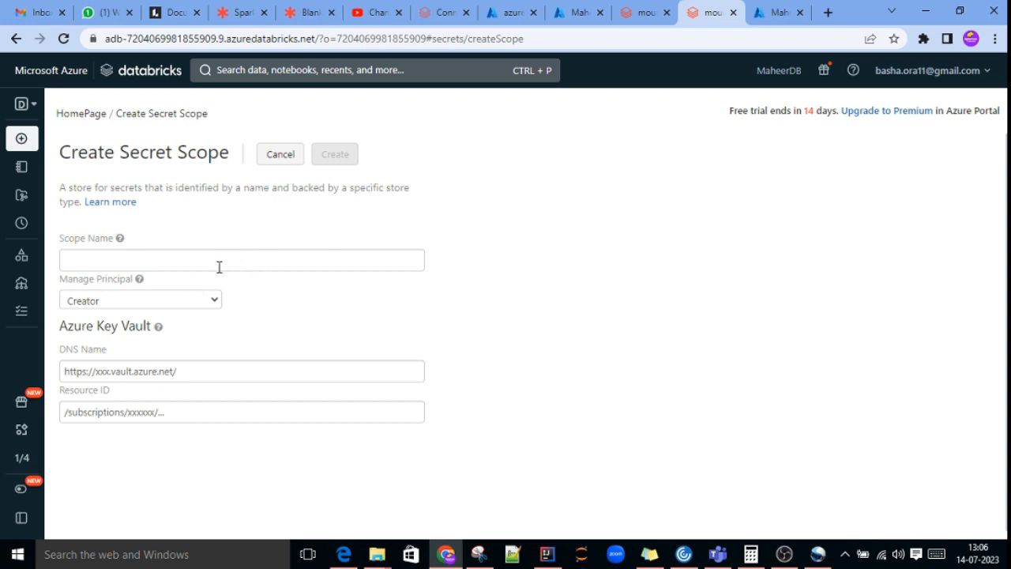
Step: Name the secret scope adbscope and choose Creator as its manage principal
left_click(218, 265)
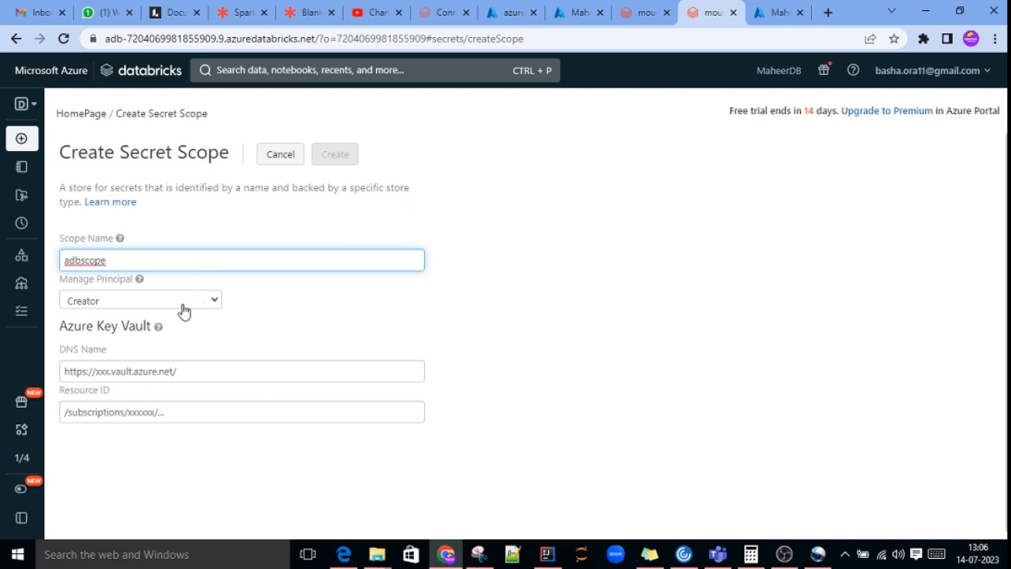
left_click(359, 290)
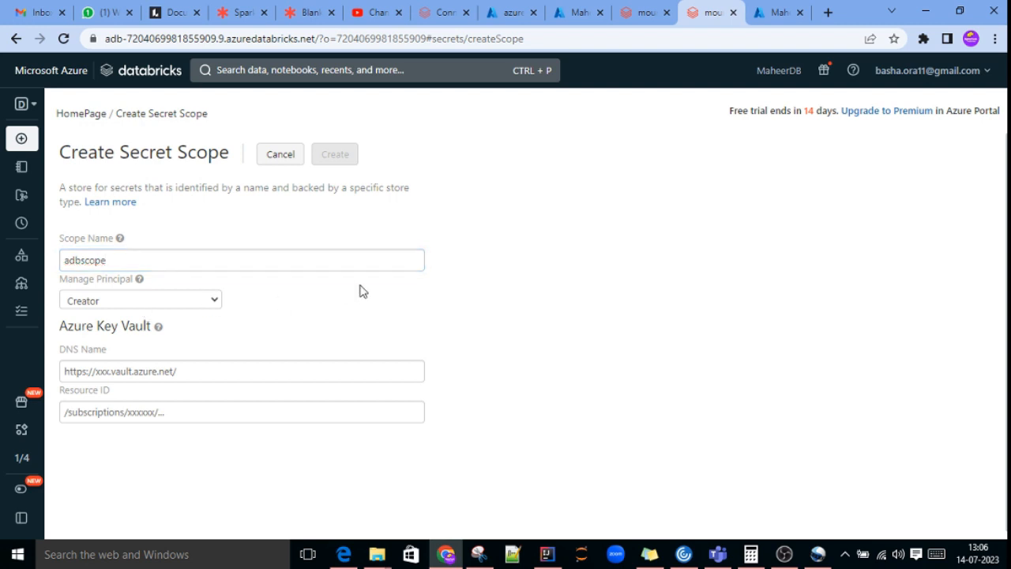
left_click(125, 305)
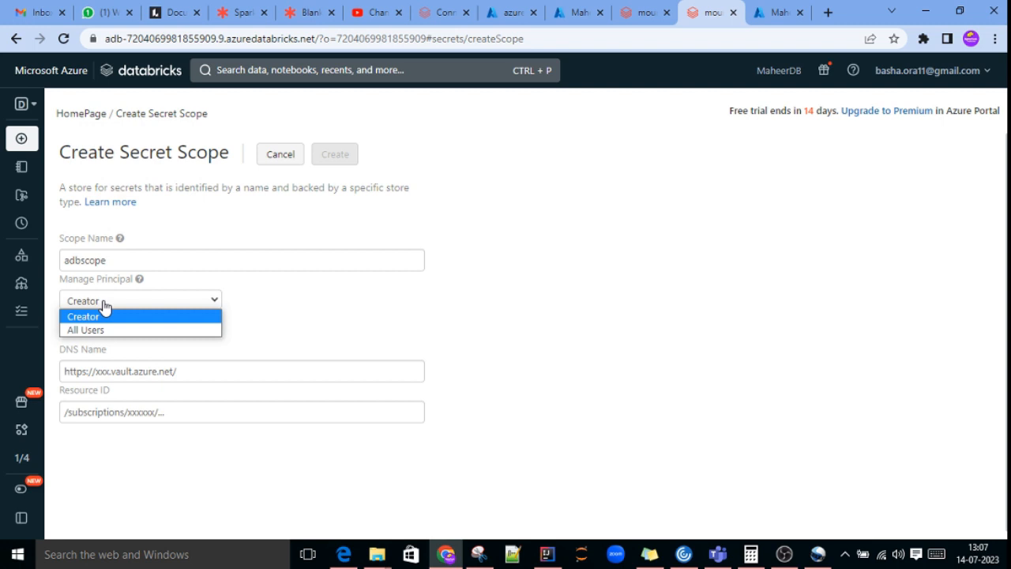
left_click(101, 320)
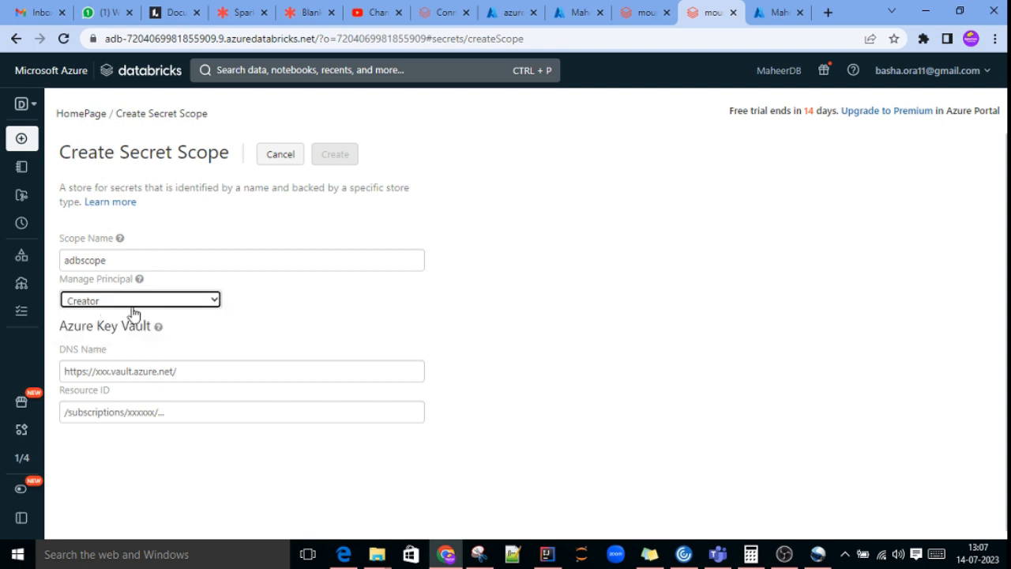
Step: Switch to the MaheerAKV key vault in the Azure portal and examine its menu and overview for the DNS name and resource ID
left_click(261, 316)
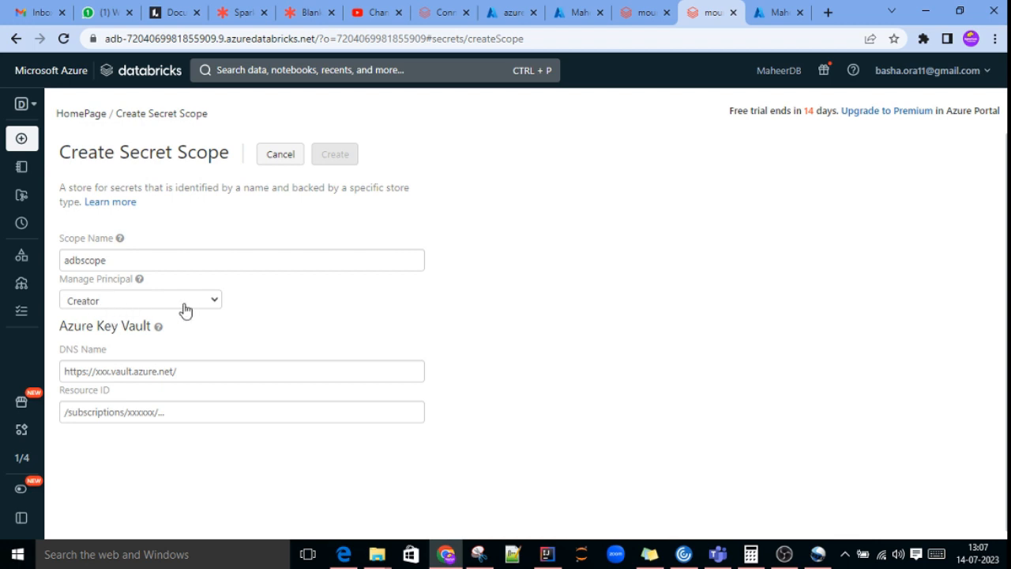
scroll(178, 318, "down", 1)
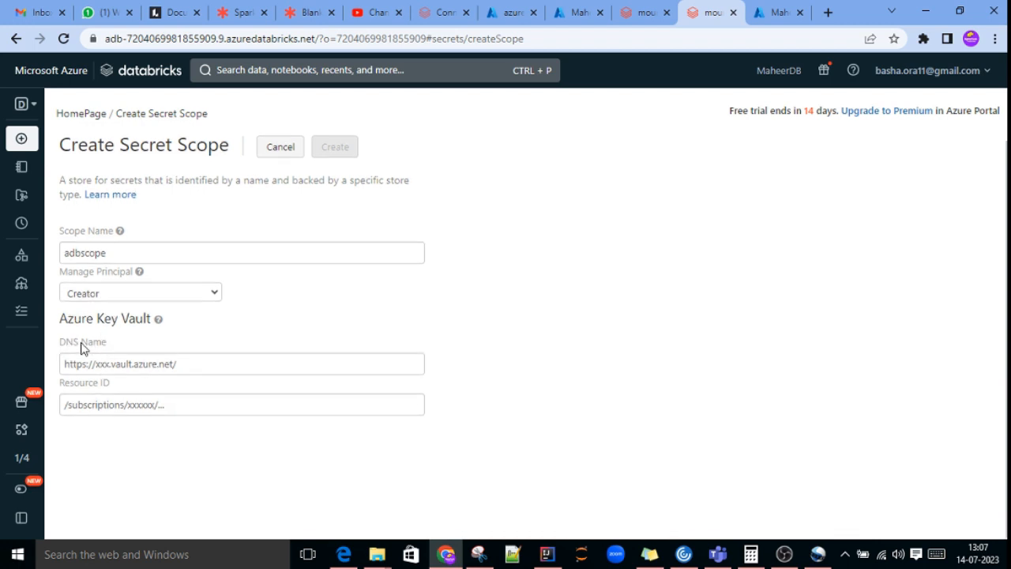
left_click(776, 12)
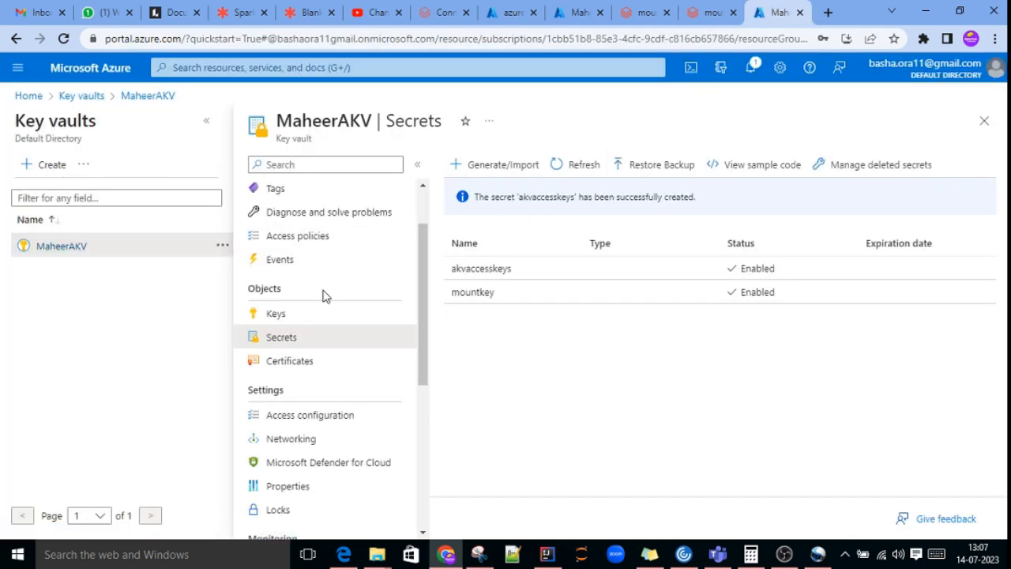
scroll(318, 390, "down", 4)
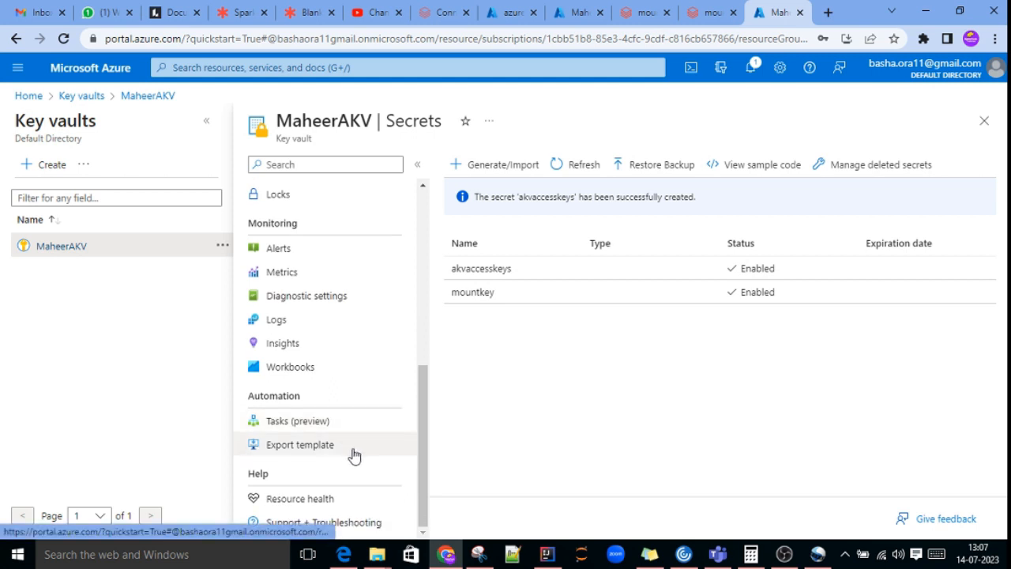
scroll(377, 436, "up", 5)
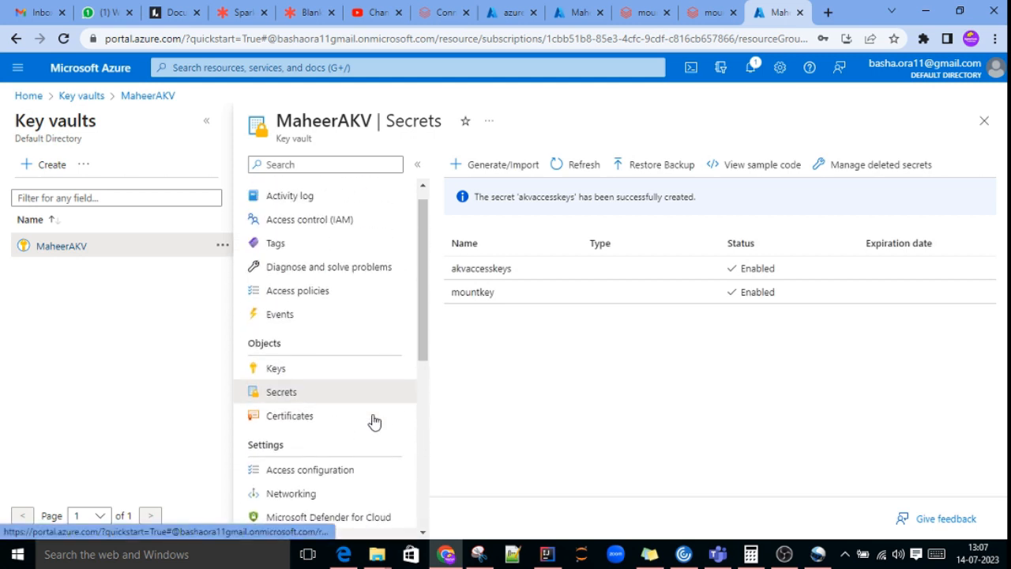
scroll(374, 422, "up", 1)
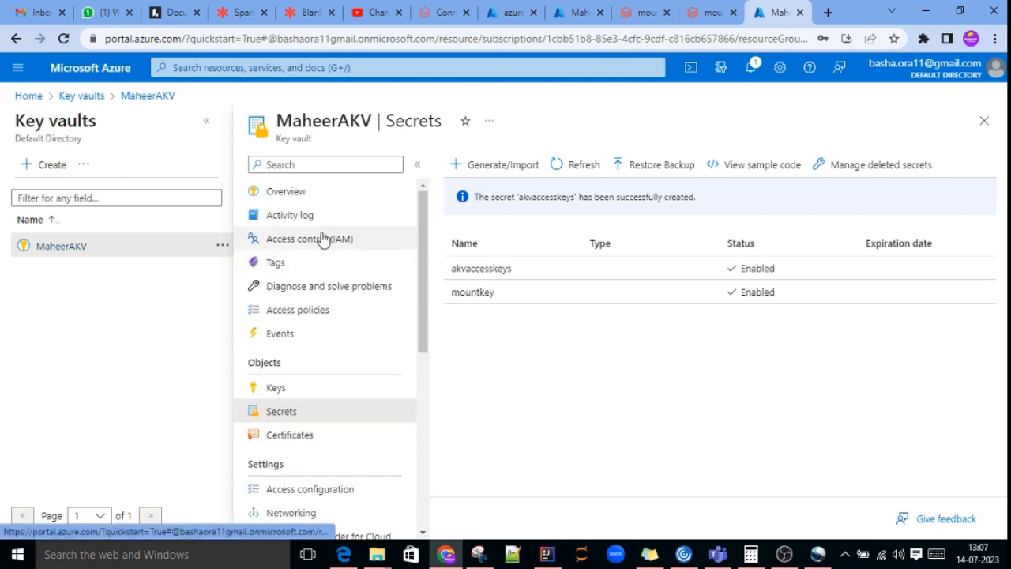
left_click(288, 194)
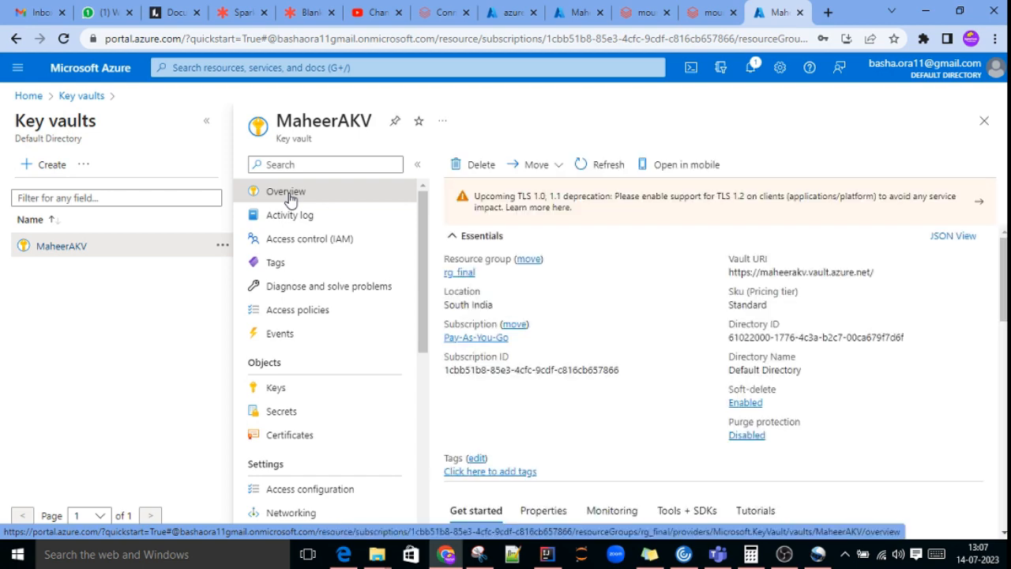
scroll(637, 413, "down", 5)
scroll(640, 410, "up", 5)
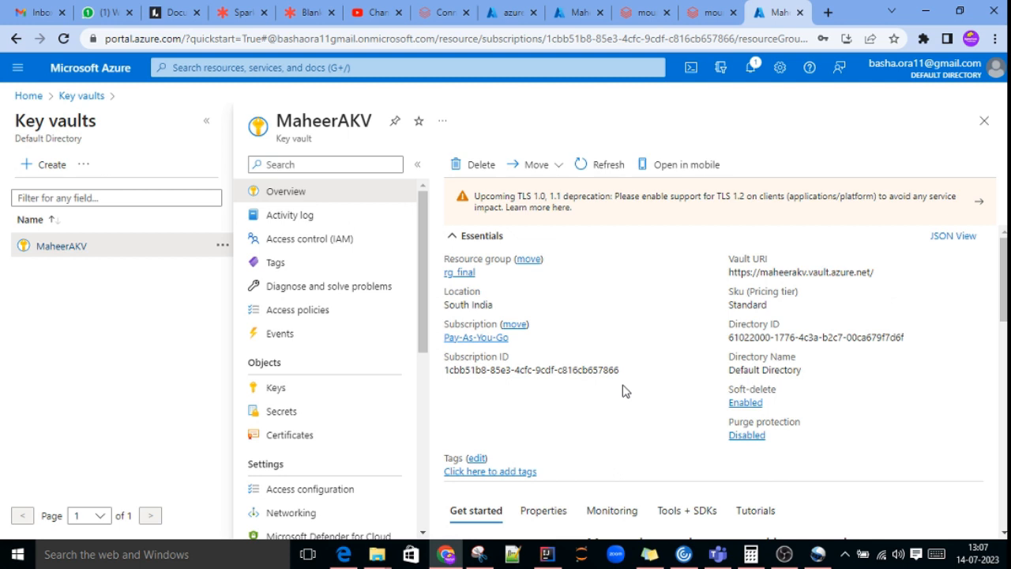
scroll(624, 388, "down", 1)
scroll(623, 388, "up", 1)
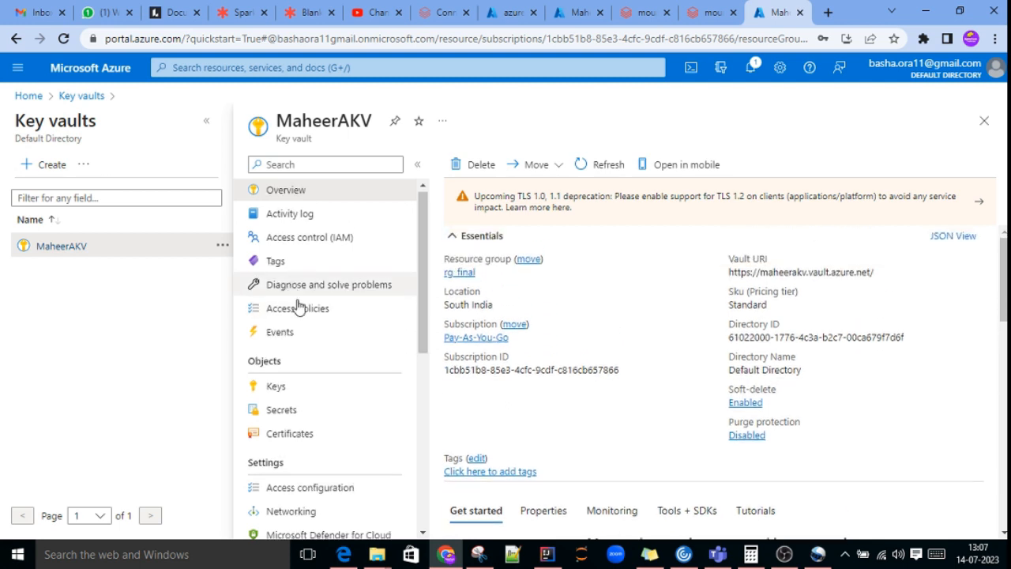
Step: Open the key vault's properties and copy its Vault URI
scroll(344, 355, "down", 3)
scroll(350, 451, "down", 1)
scroll(350, 448, "down", 2)
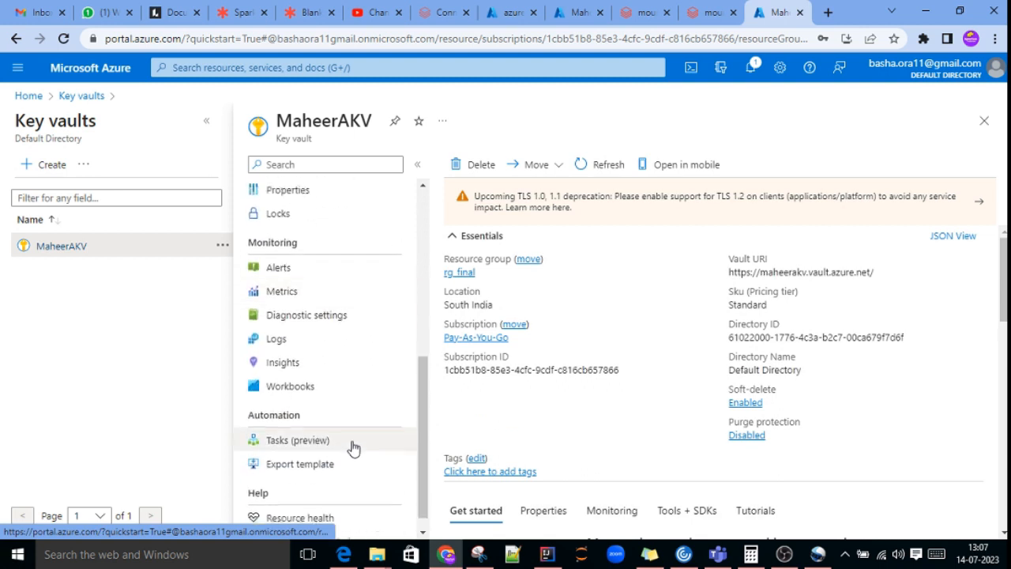
scroll(289, 260, "up", 2)
left_click(320, 319)
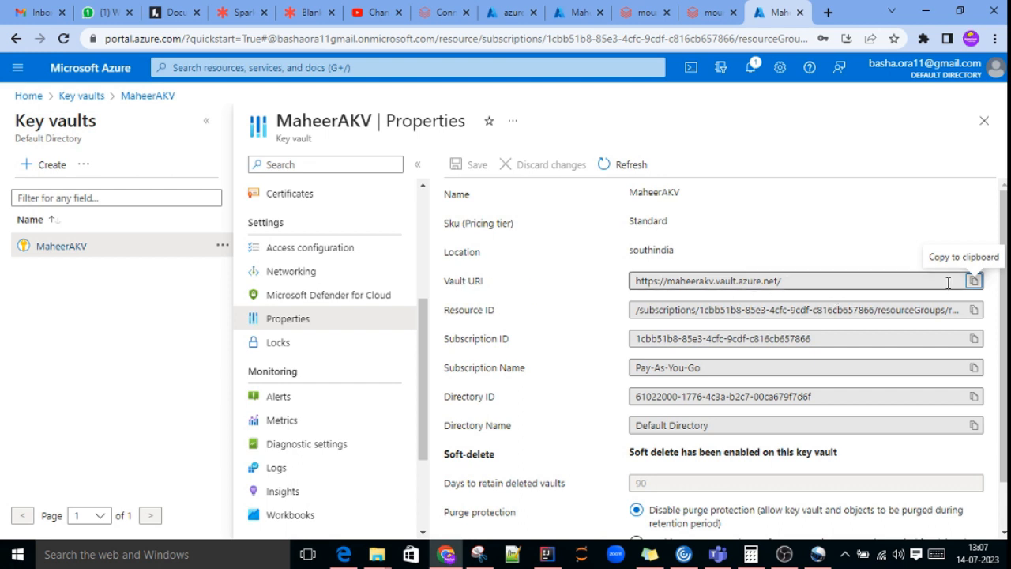
left_click(974, 281)
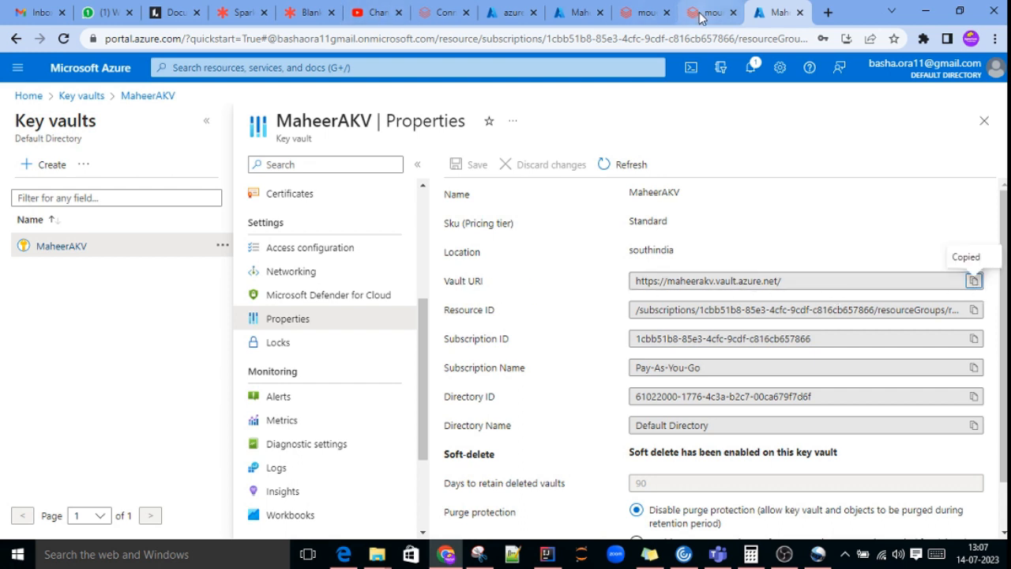
left_click(639, 13)
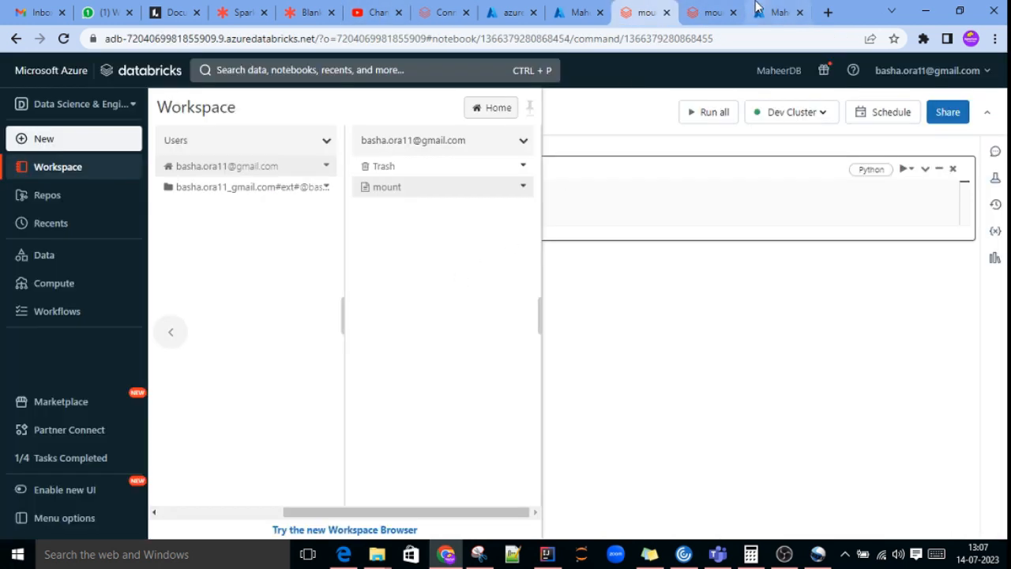
left_click(706, 13)
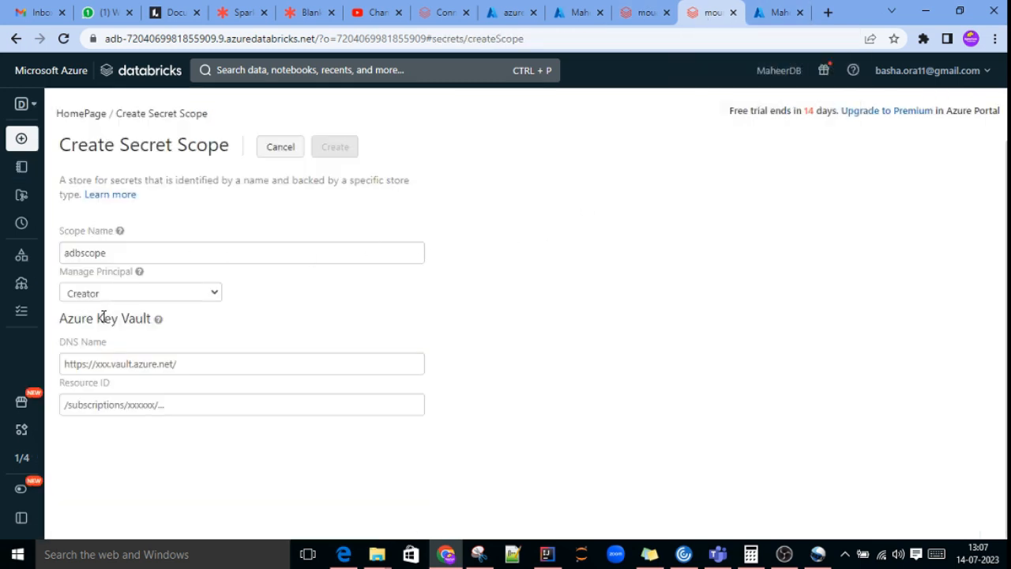
left_click(96, 364)
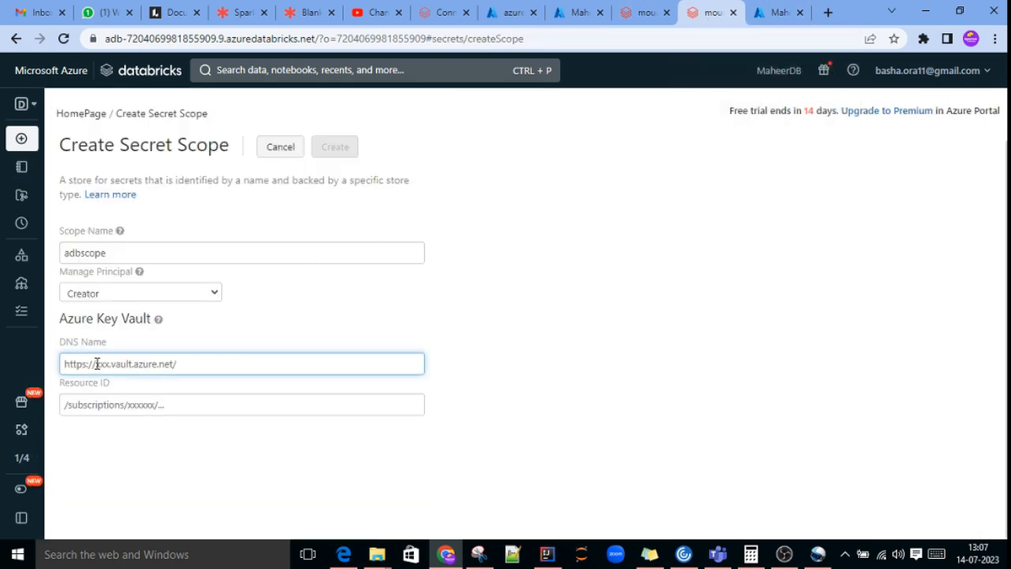
key("ctrl+v")
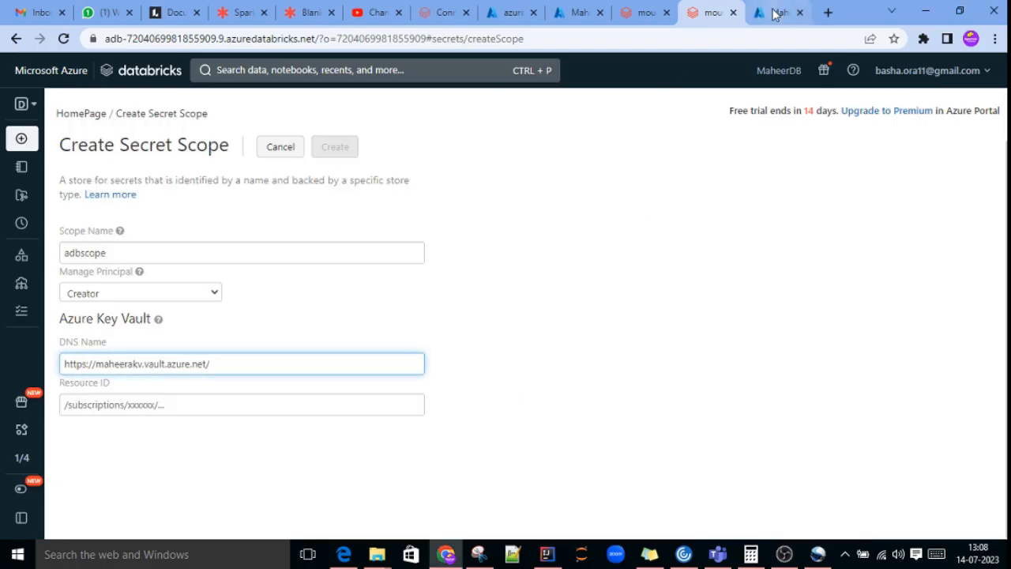
Step: Copy the Resource ID from the key vault's properties and paste it as the secret scope's Resource ID
left_click(776, 14)
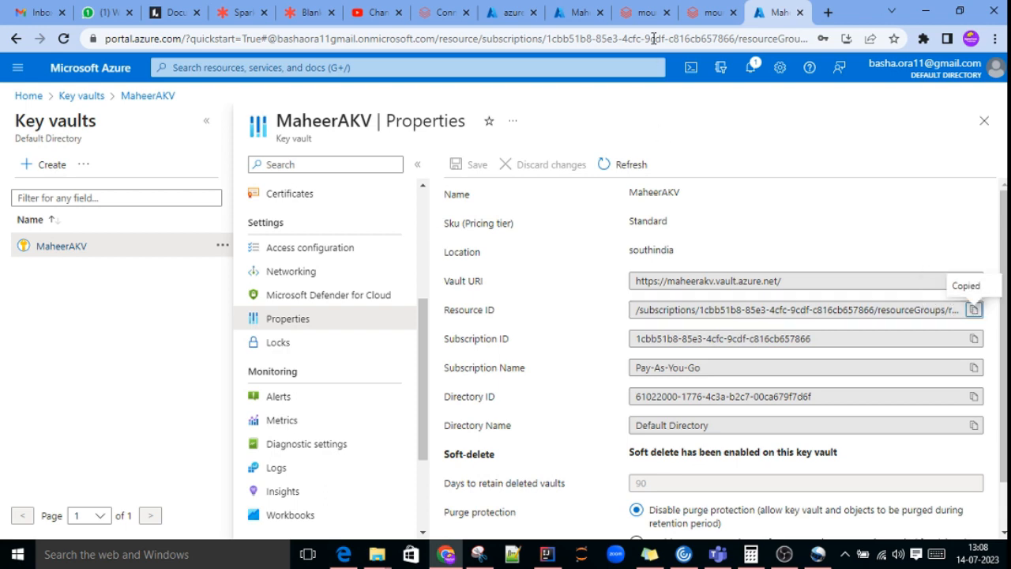
left_click(707, 12)
left_click(91, 404)
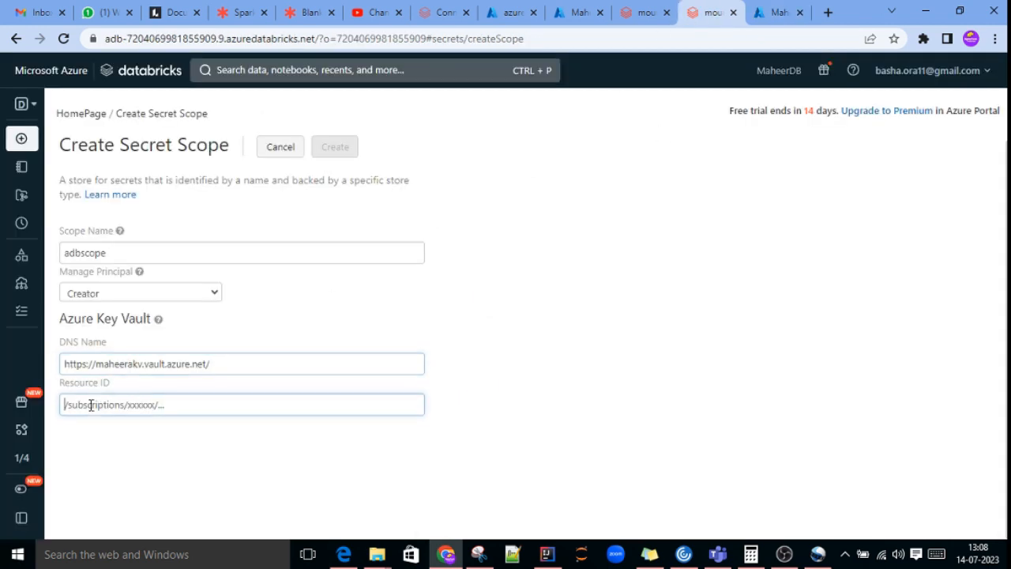
key("ctrl+v")
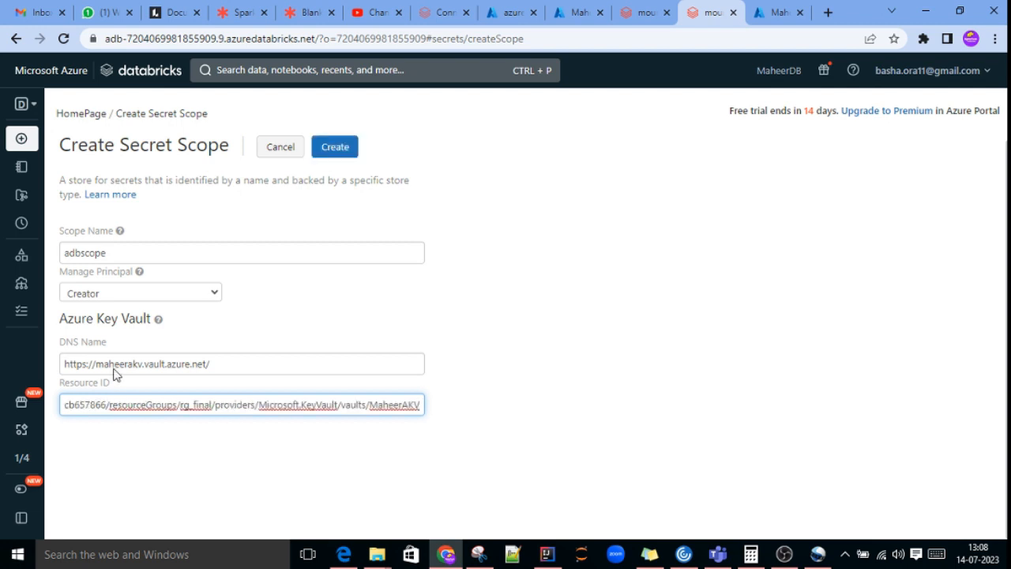
Step: Copy the scope name adbscope and create the secret scope, closing the confirmation message
double_click(116, 253)
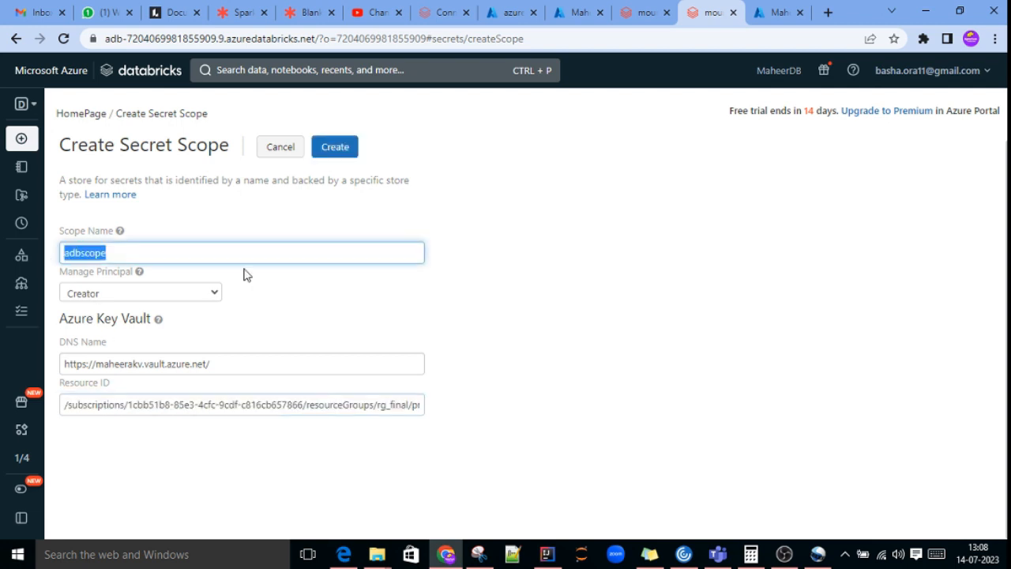
left_click(352, 148)
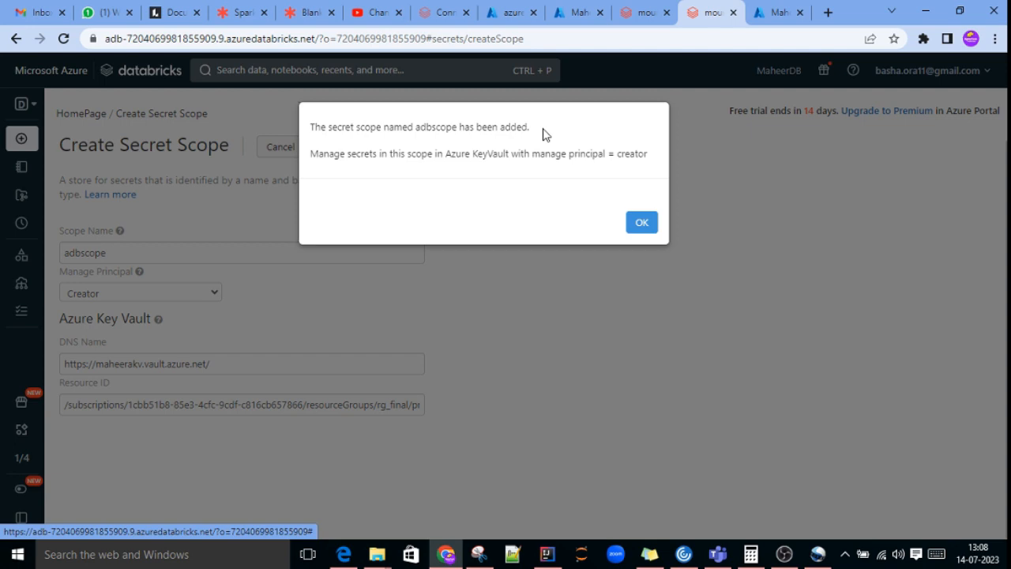
left_click(641, 224)
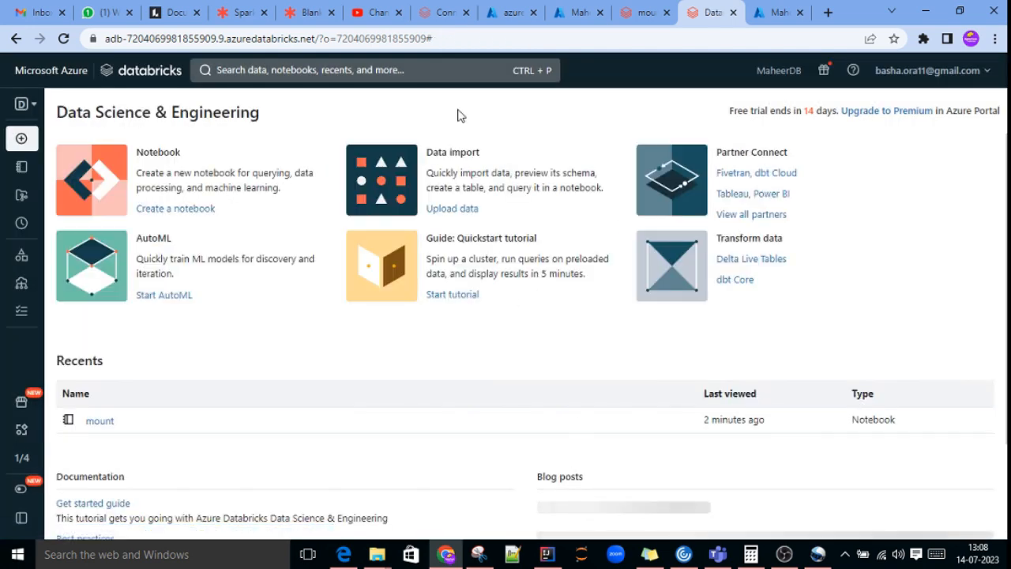
Step: Switch to the mount notebook and replace the <scope> placeholder in the spark.conf.set command with adbscope
left_click(645, 13)
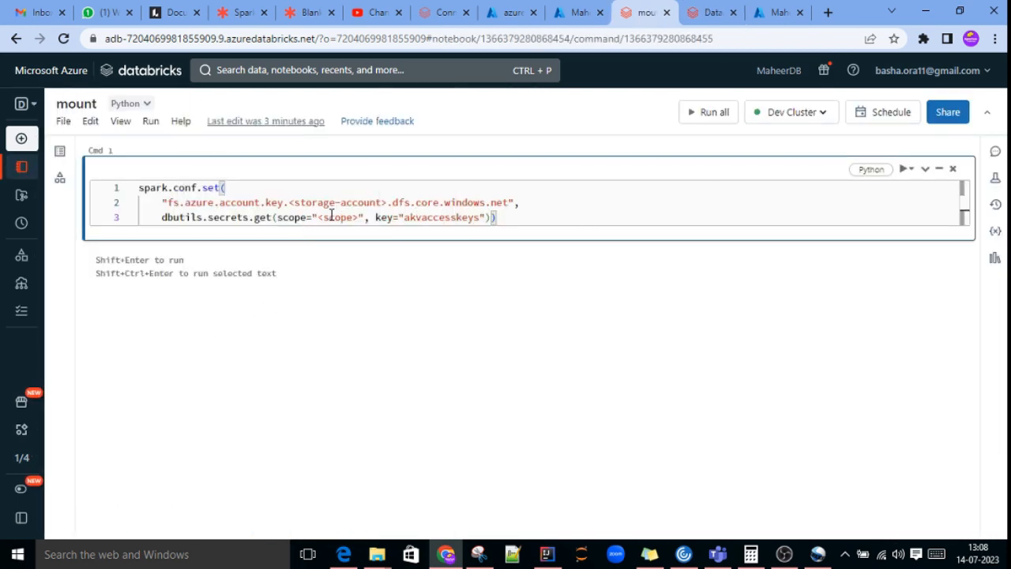
left_click(351, 217)
key("Right")
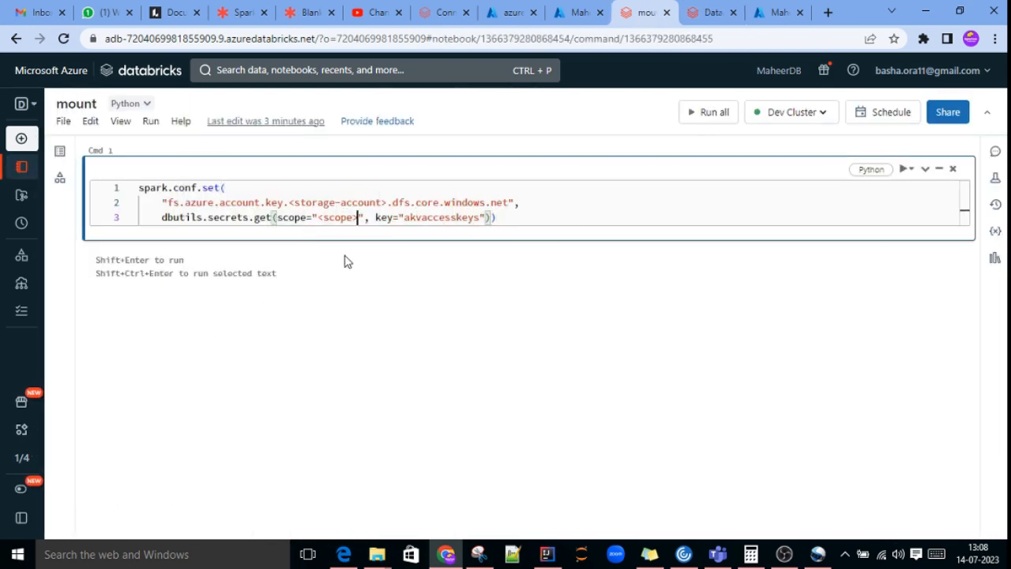
key("BackSpace")
key("BackSpace")
key("BackSpace")
key("BackSpace")
key("BackSpace")
key("BackSpace")
key("BackSpace")
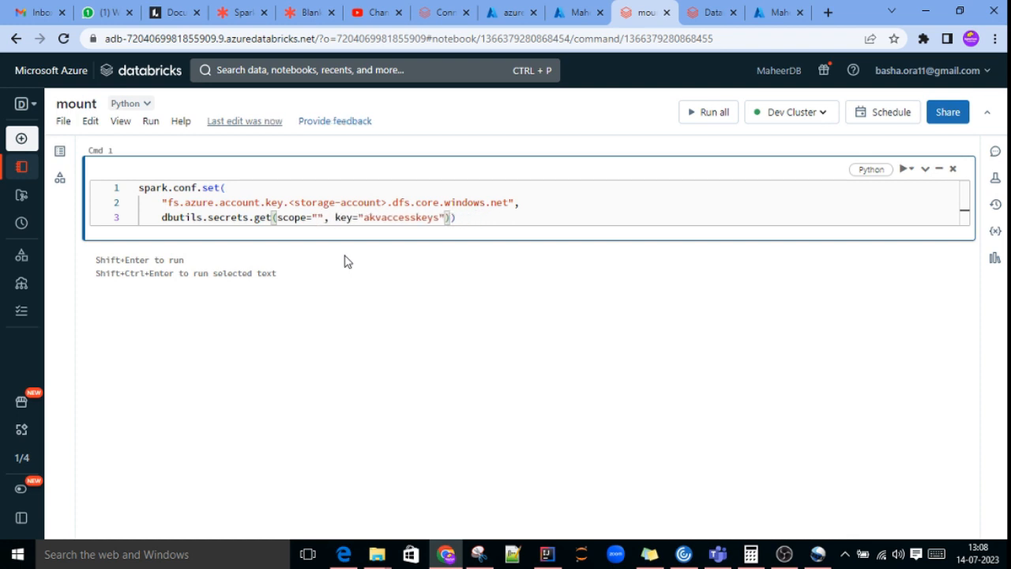
key("ctrl+v")
left_click(350, 282)
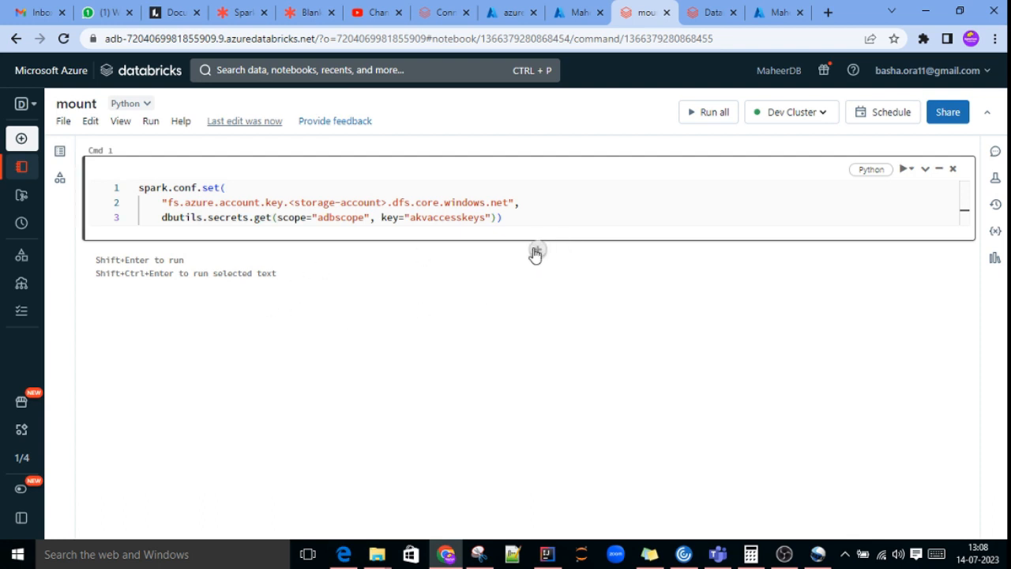
Step: Add a cell below the spark.conf.set cell containing print("Welcome ADB")
left_click(536, 253)
type("p")
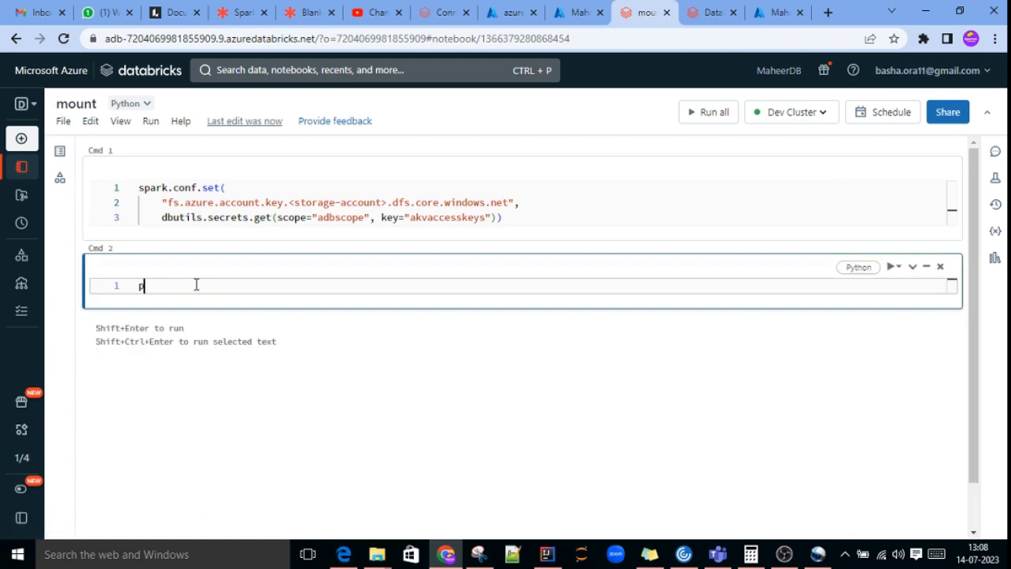
type("rinty(")
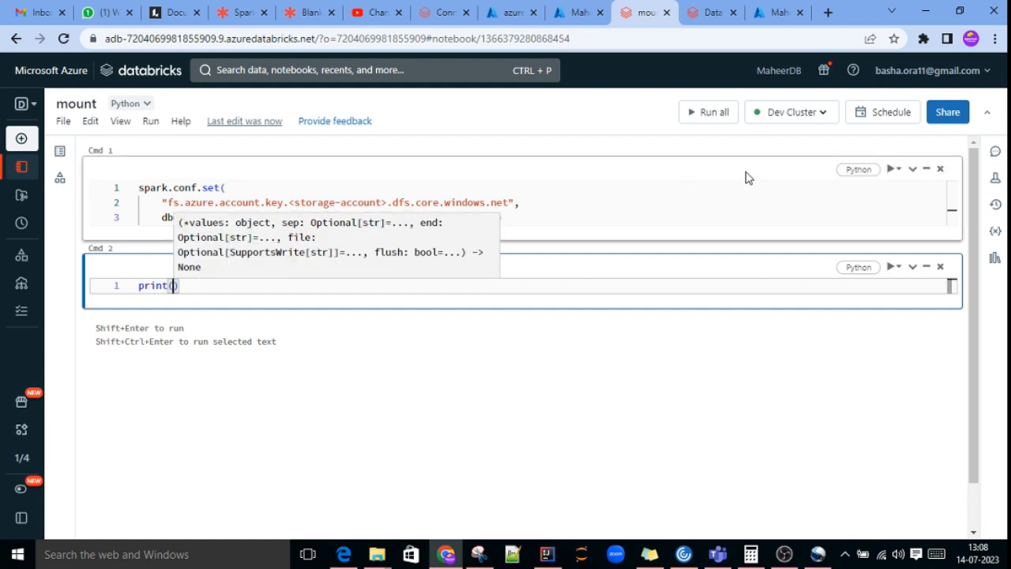
left_click(242, 288)
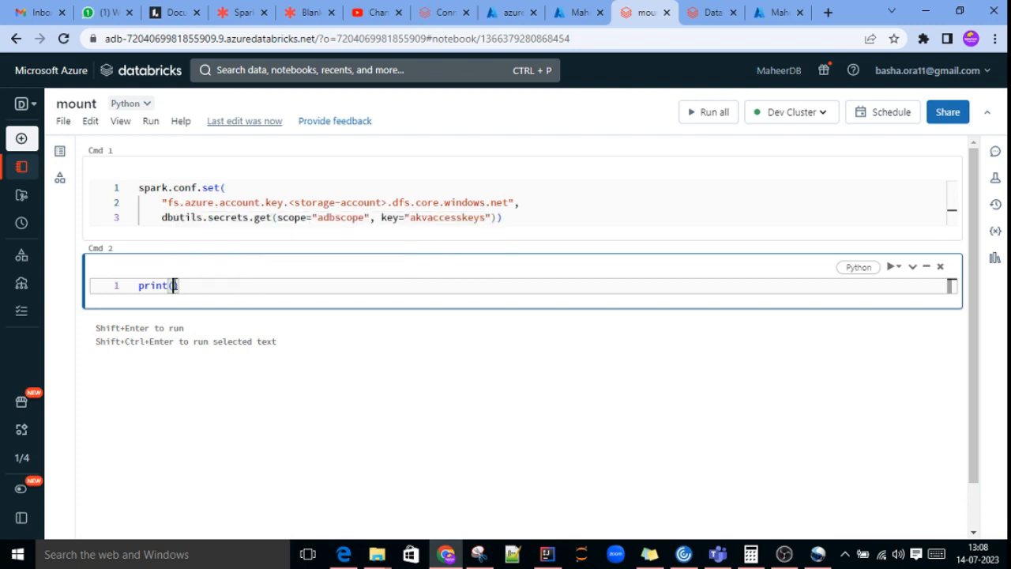
type("\"Welcome ")
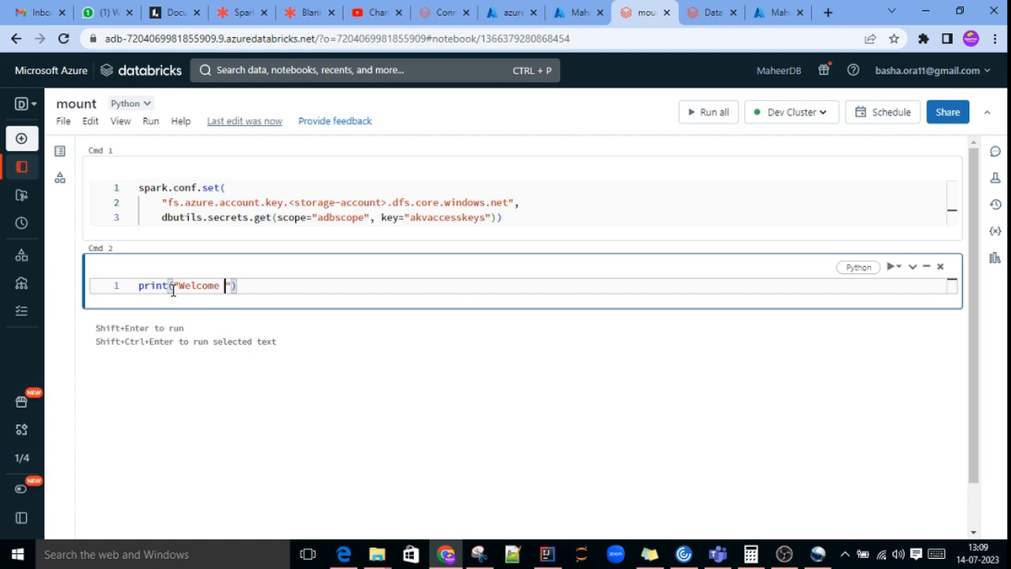
type("ADB")
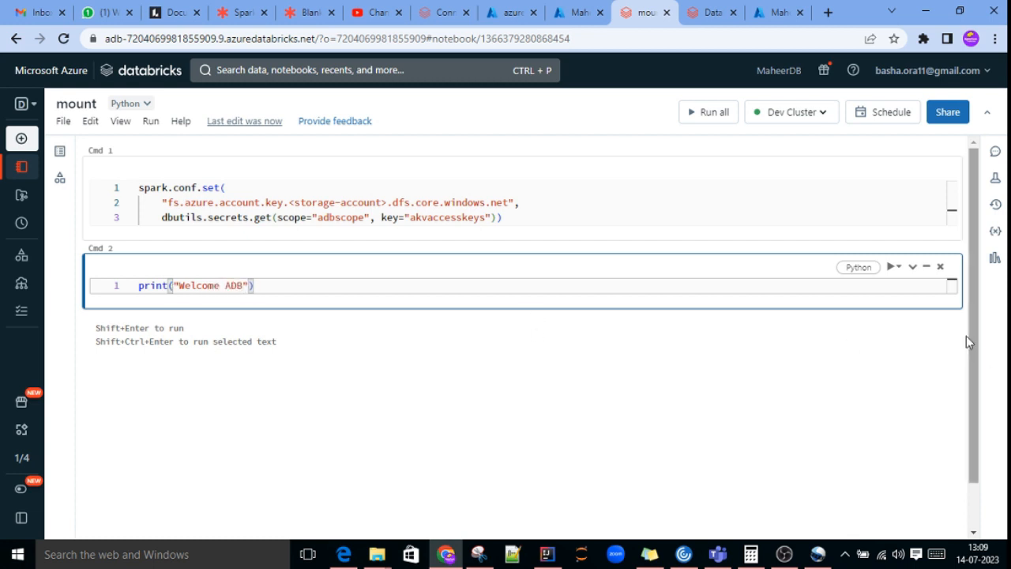
Step: Run the print cell and allow the browser notifications requested by the Databricks site
left_click(890, 267)
left_click(896, 290)
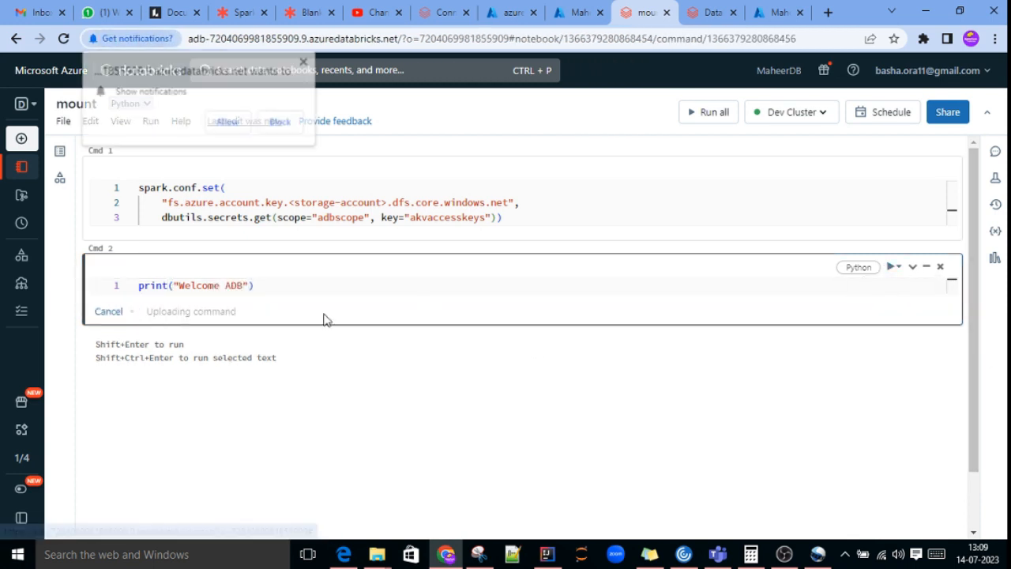
left_click(228, 122)
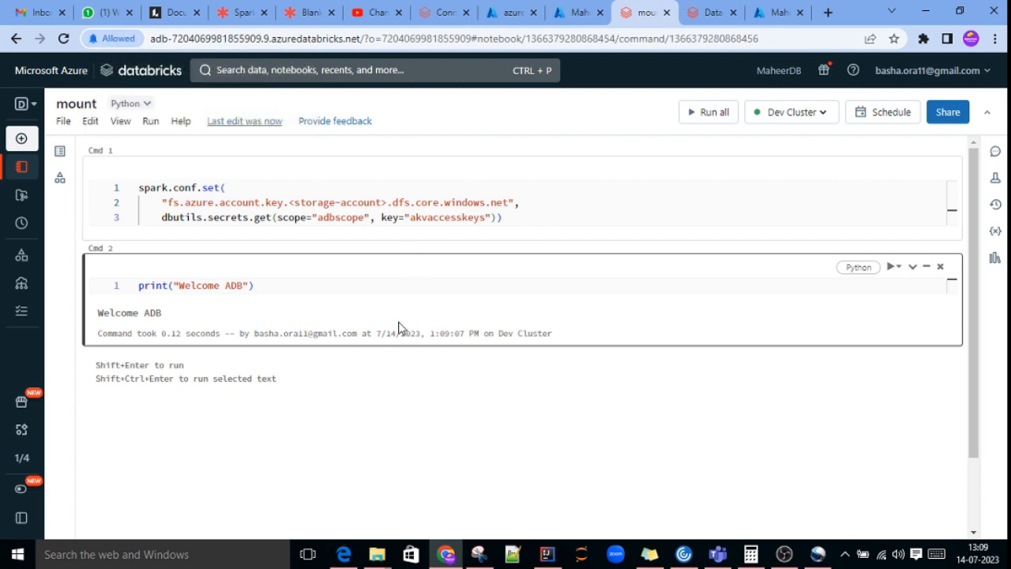
Step: Add an empty cell below the print cell and copy the Python snippet from the documentation's Access Azure storage section
left_click(529, 354)
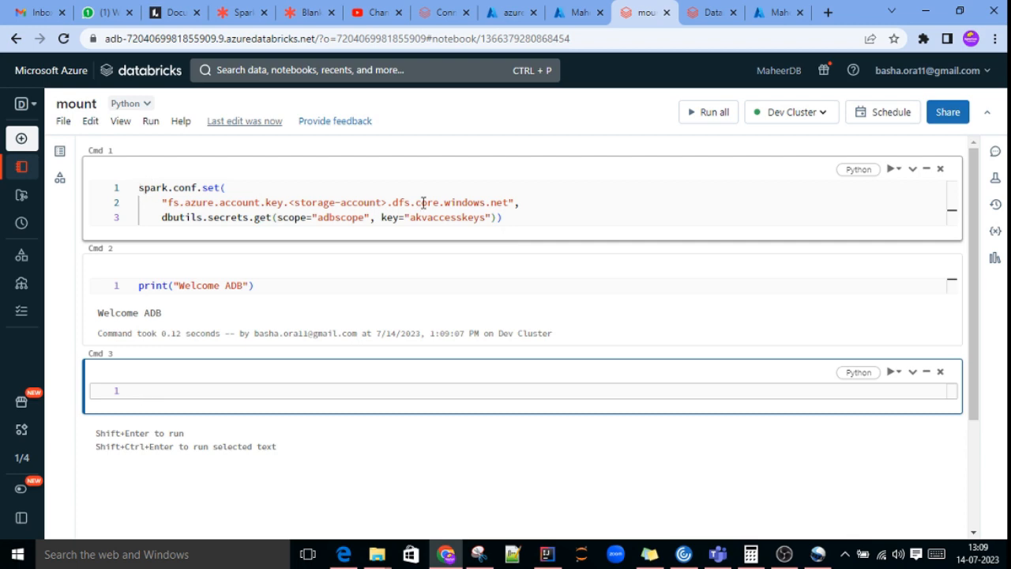
left_click(442, 13)
scroll(508, 366, "down", 1)
scroll(508, 365, "up", 1)
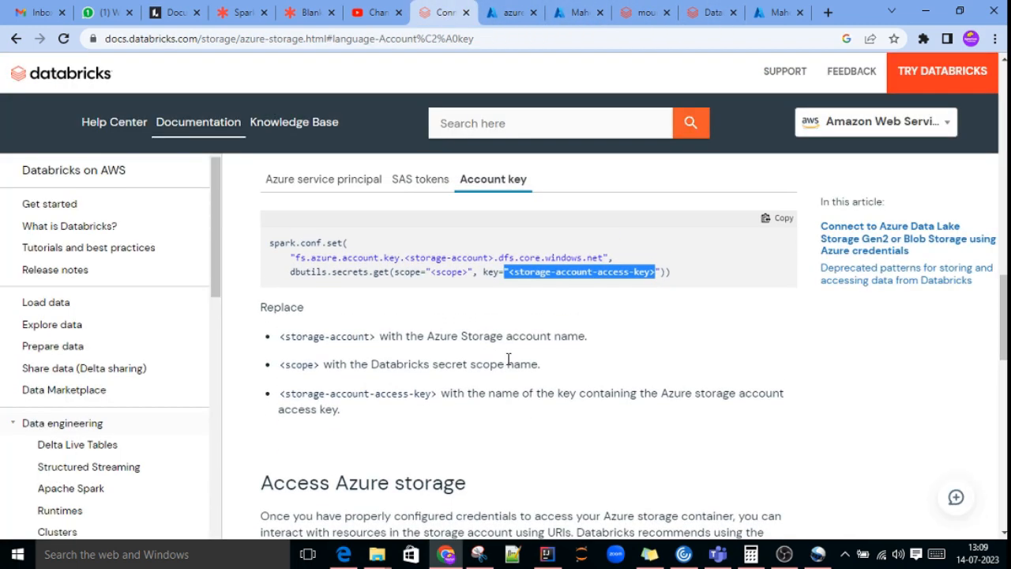
scroll(521, 361, "down", 1)
scroll(531, 360, "up", 2)
scroll(530, 417, "down", 1)
scroll(529, 384, "up", 2)
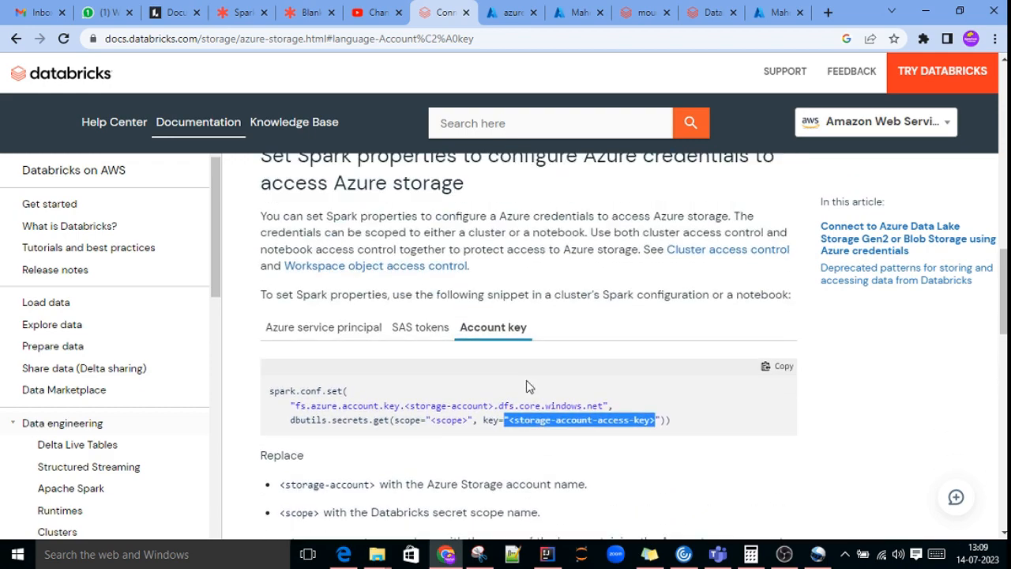
scroll(529, 384, "down", 1)
scroll(540, 376, "down", 5)
scroll(538, 375, "down", 3)
scroll(538, 376, "up", 3)
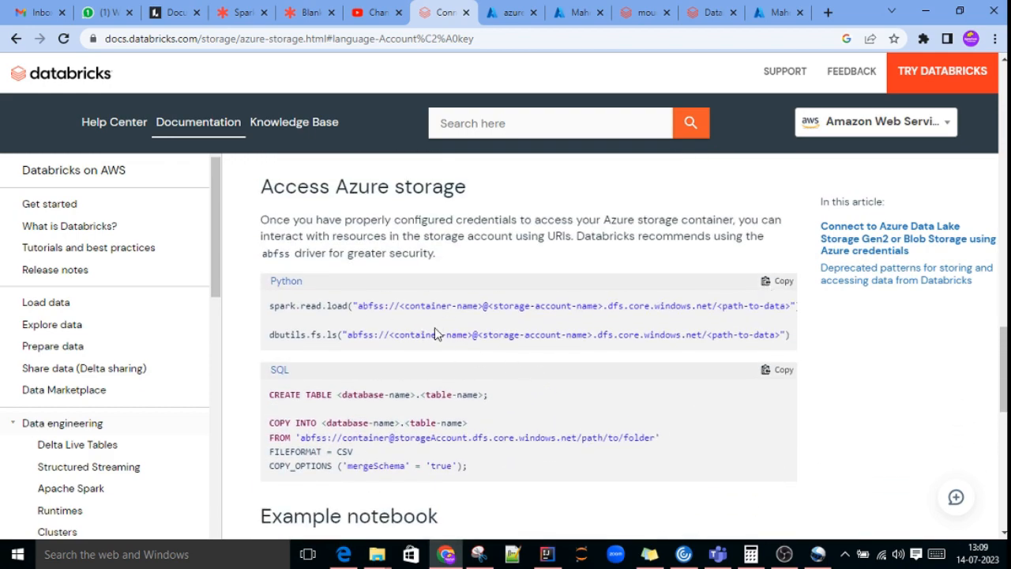
left_click(779, 282)
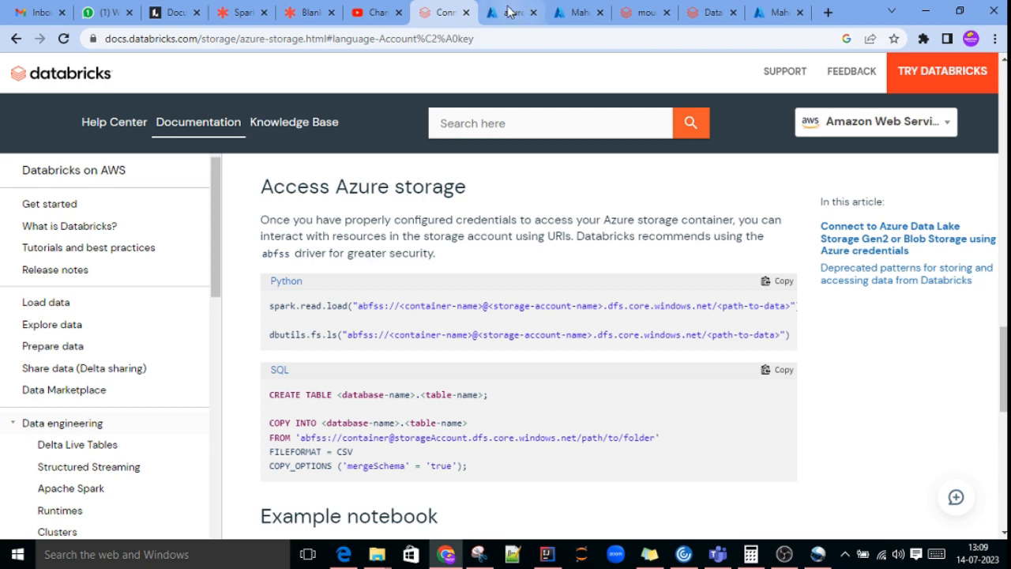
Step: Paste the copied spark.read.load and dbutils.fs.ls snippet into the empty third cell of the mount notebook
left_click(626, 16)
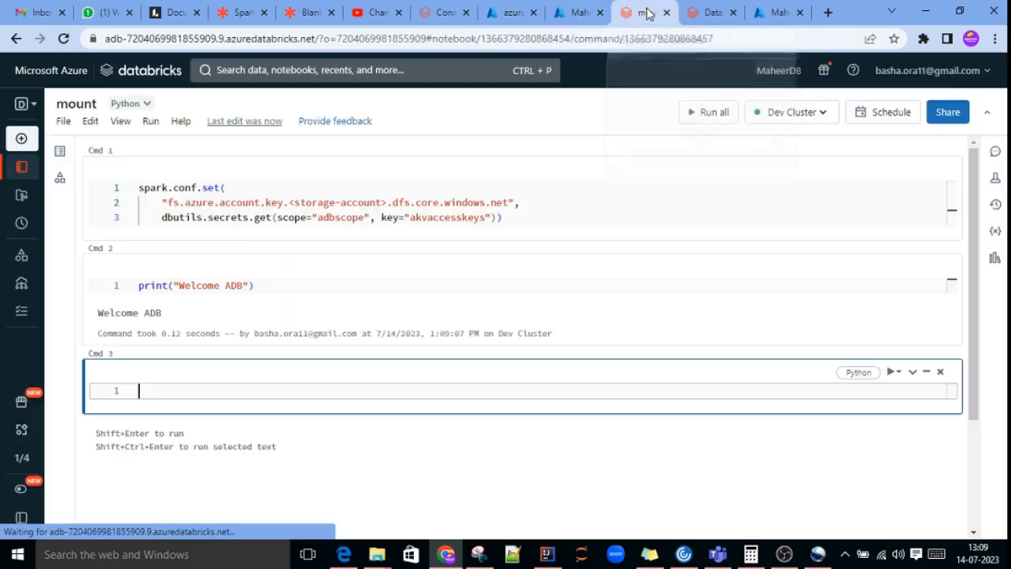
left_click(164, 393)
key("ctrl+v")
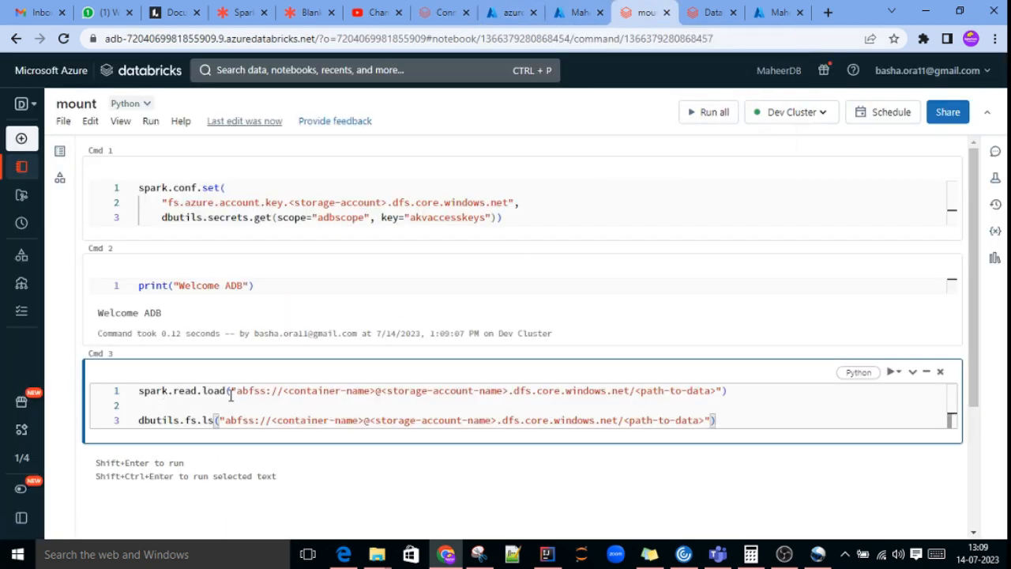
Step: Comment out the dbutils.fs.ls line in the third cell with #
left_click_drag(734, 418, 127, 419)
left_click(412, 407)
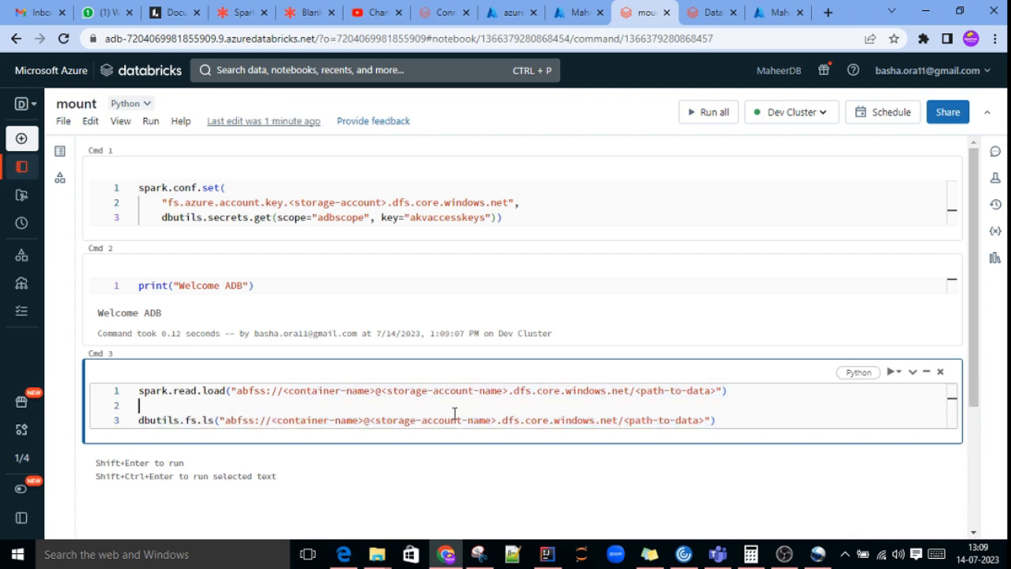
left_click(140, 390)
left_click(139, 422)
type("#")
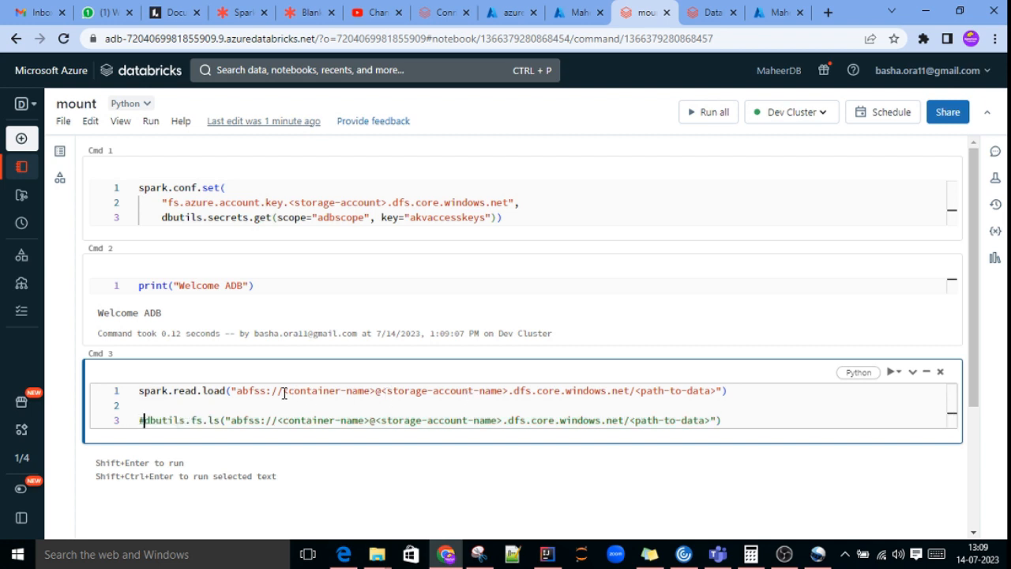
Step: Look up the storage account's containers and replace the <container-name> placeholder in the spark.read.load path with output
left_click(512, 13)
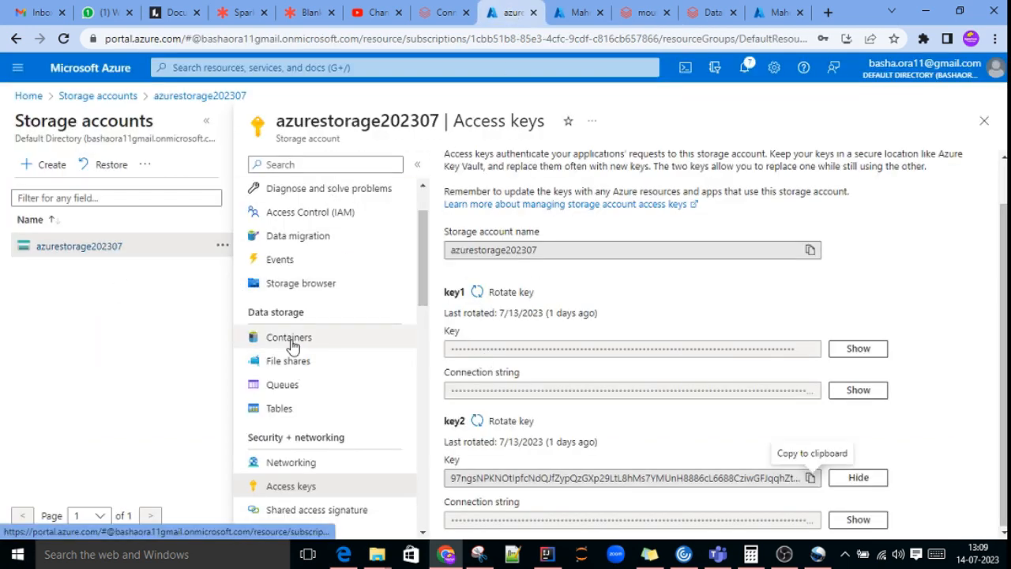
left_click(356, 342)
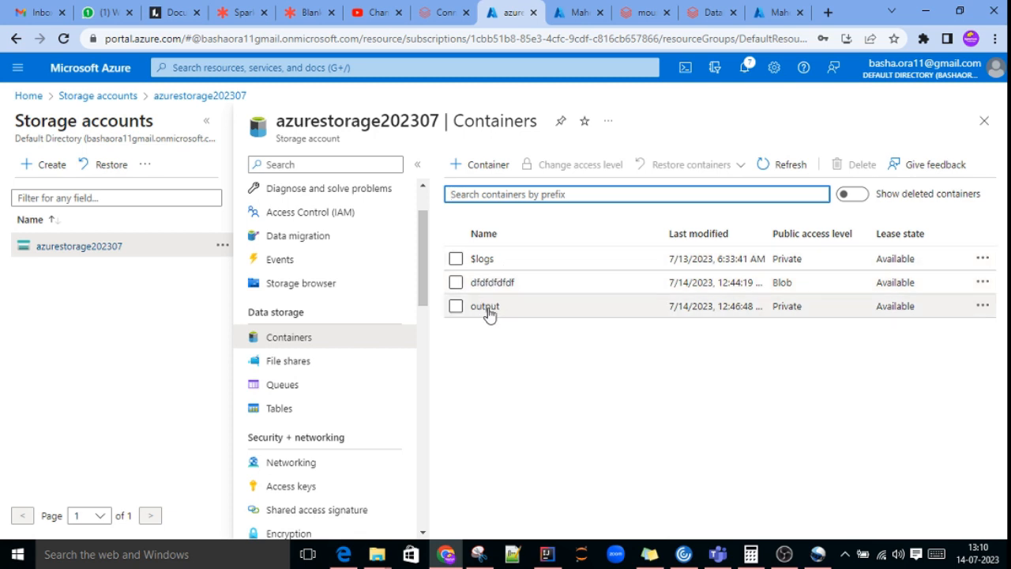
left_click(641, 14)
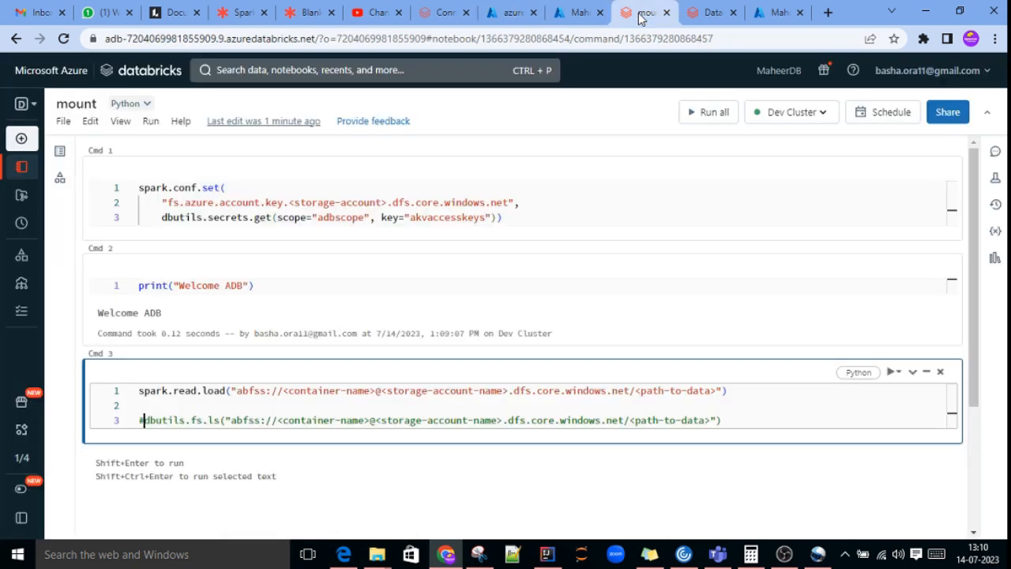
left_click(371, 392)
key("BackSpace")
key("BackSpace")
key("BackSpace")
key("BackSpace")
key("BackSpace")
key("BackSpace")
key("BackSpace")
key("BackSpace")
key("BackSpace")
key("BackSpace")
key("BackSpace")
key("BackSpace")
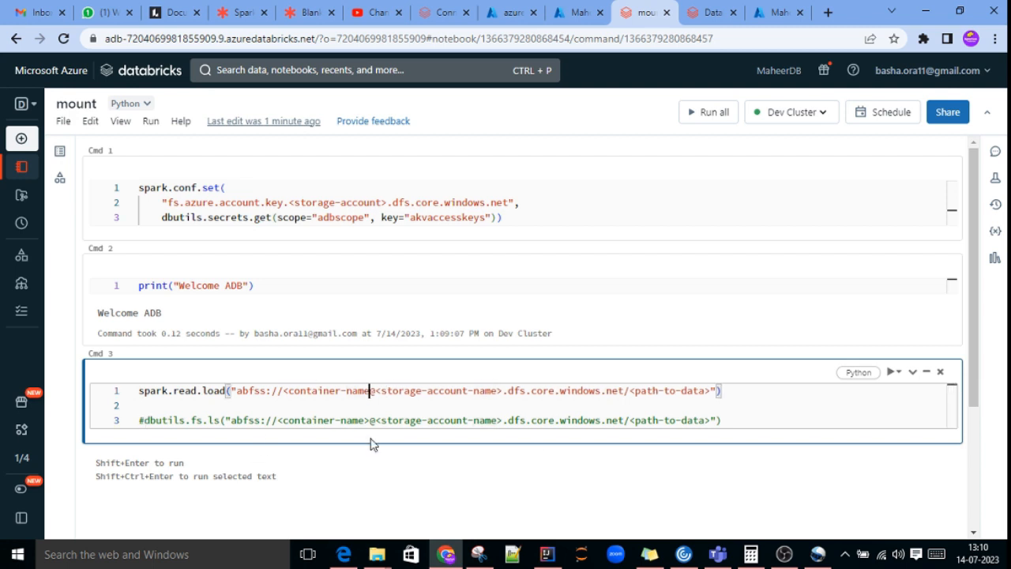
key("BackSpace")
key("BackSpace")
key("BackSpace")
key("BackSpace")
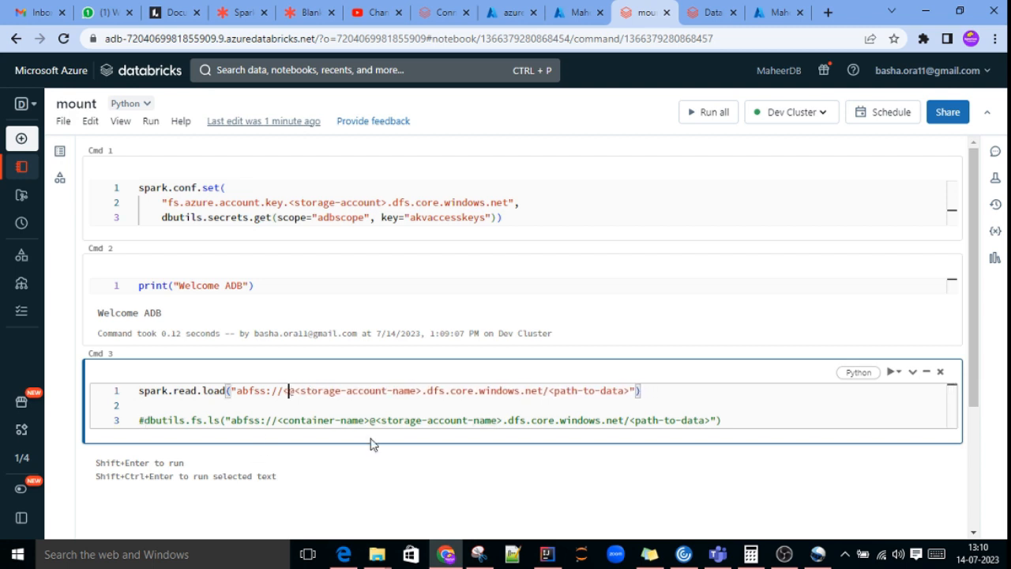
type("output")
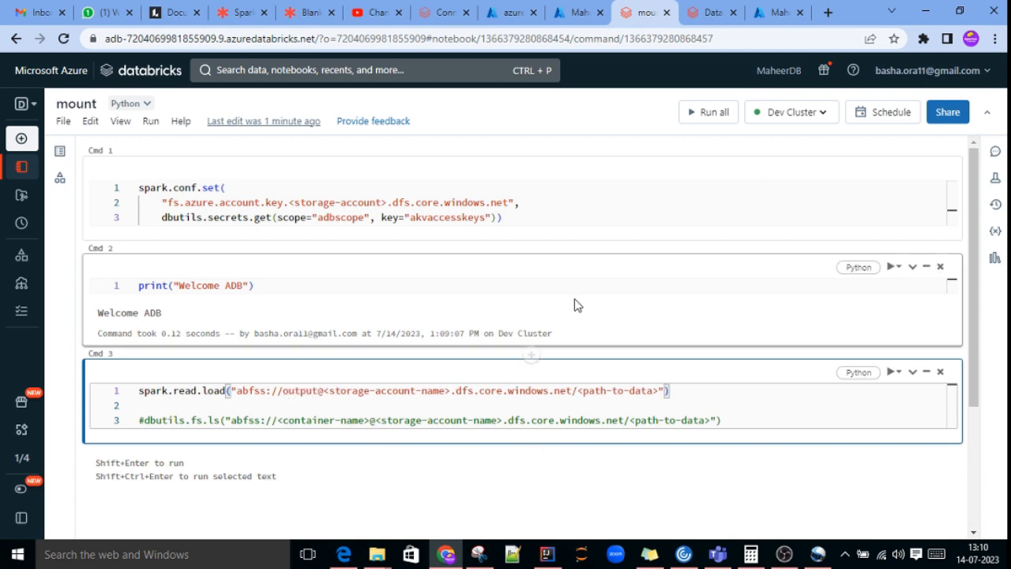
Step: Copy the storage account name from the Azure portal and replace <storage-account-name> in the spark.read.load path with azurestorage202307, without a trailing space
left_click(515, 13)
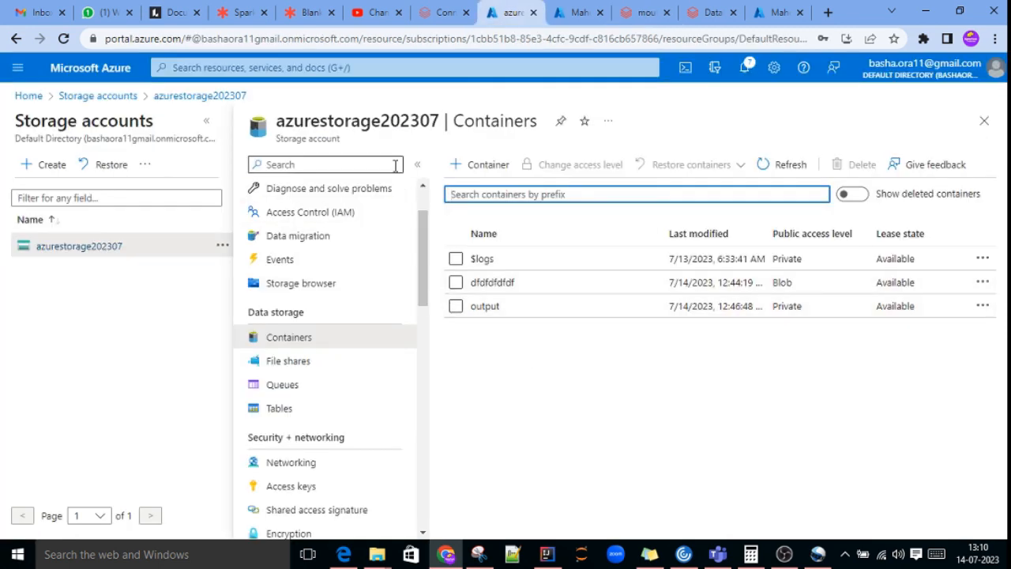
double_click(326, 118)
key("ctrl+c")
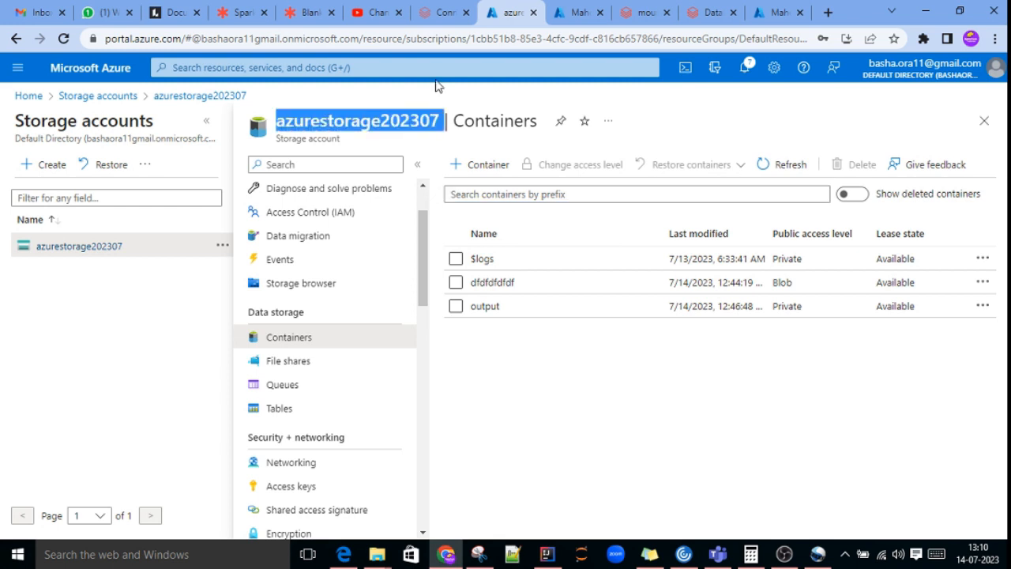
left_click(642, 13)
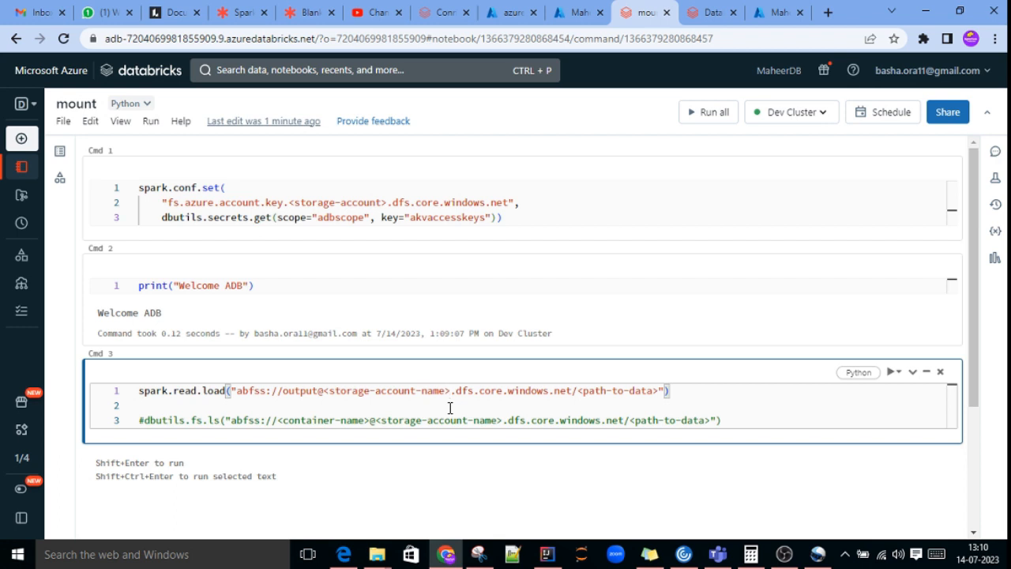
key("BackSpace")
key("BackSpace")
key("BackSpace")
key("BackSpace")
key("BackSpace")
key("BackSpace")
key("BackSpace")
key("BackSpace")
key("BackSpace")
key("BackSpace")
key("BackSpace")
key("BackSpace")
key("BackSpace")
key("BackSpace")
key("BackSpace")
key("BackSpace")
key("BackSpace")
key("BackSpace")
key("BackSpace")
key("BackSpace")
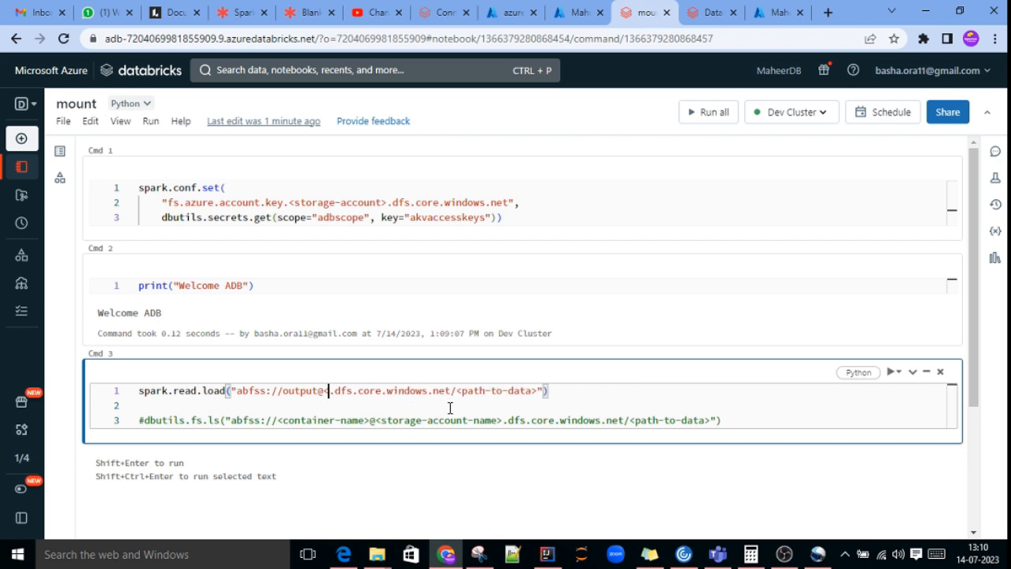
key("BackSpace")
key("ctrl+v")
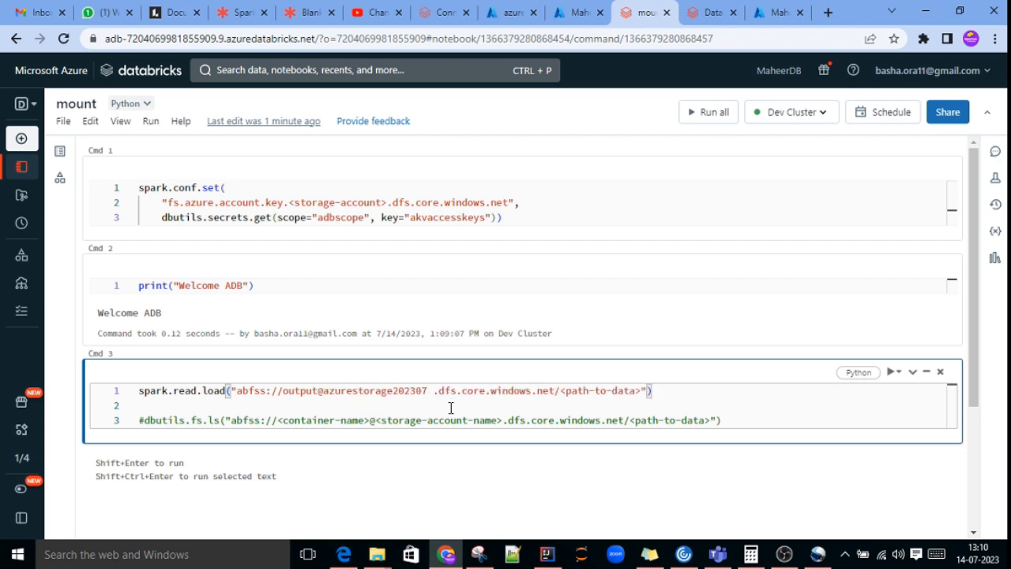
key("BackSpace")
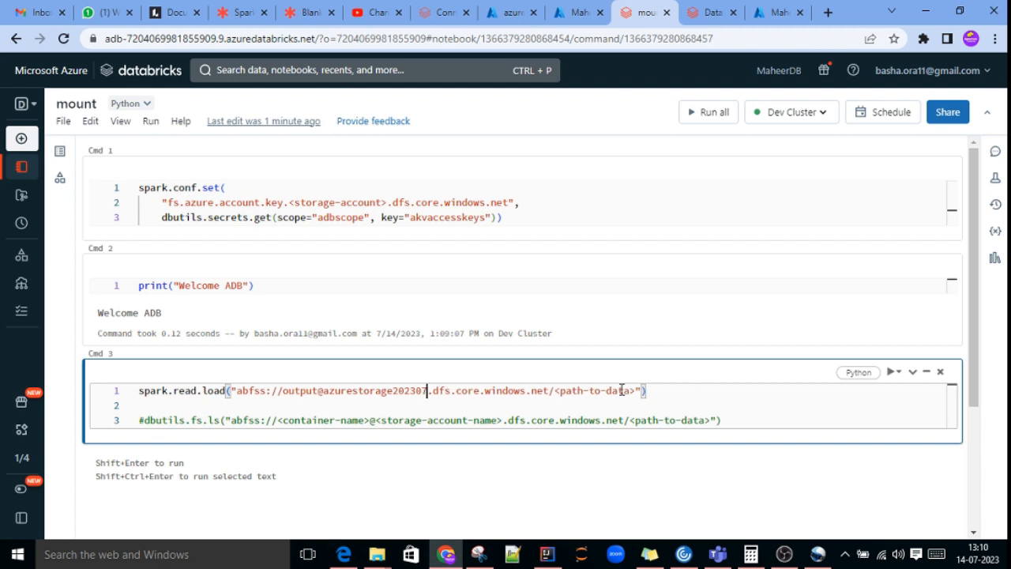
Step: Check the file name in the output container and replace <path-to-data> in the spark.read.load path with Emp.csv
left_click_drag(555, 394, 641, 390)
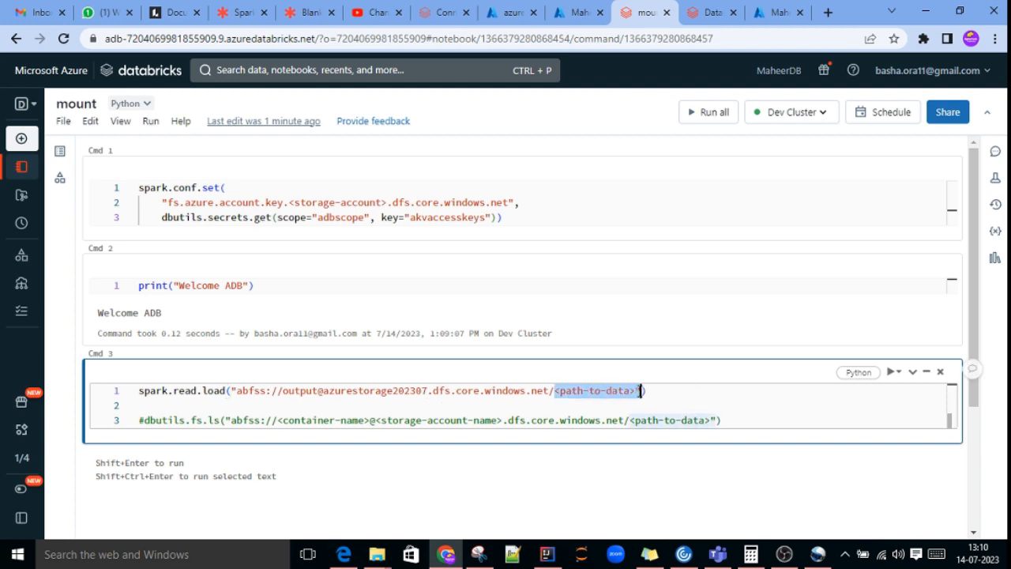
key("Left")
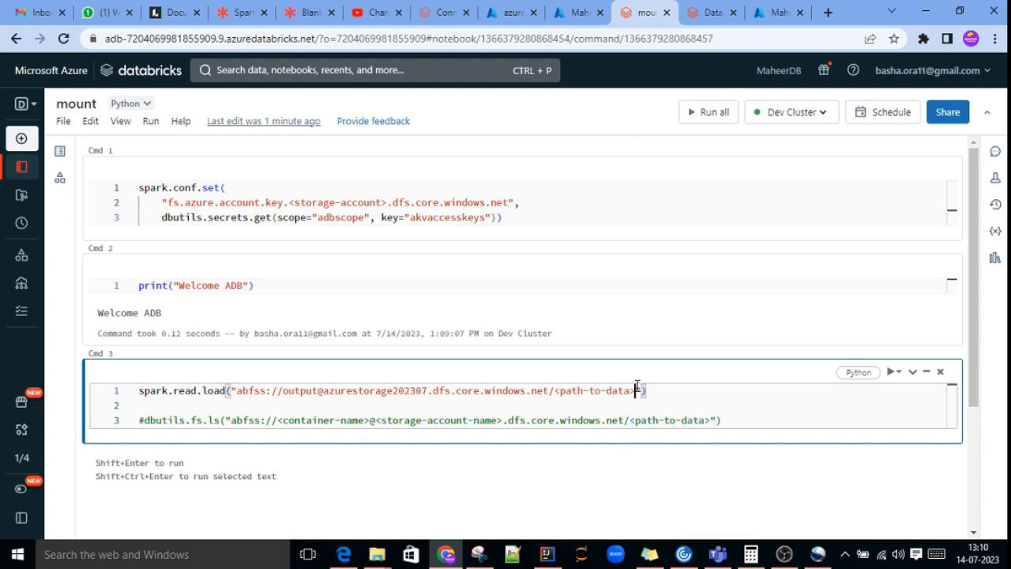
key("BackSpace")
key("BackSpace")
key("BackSpace")
key("BackSpace")
key("BackSpace")
key("BackSpace")
key("BackSpace")
key("BackSpace")
key("BackSpace")
key("BackSpace")
key("BackSpace")
key("BackSpace")
key("BackSpace")
left_click(515, 16)
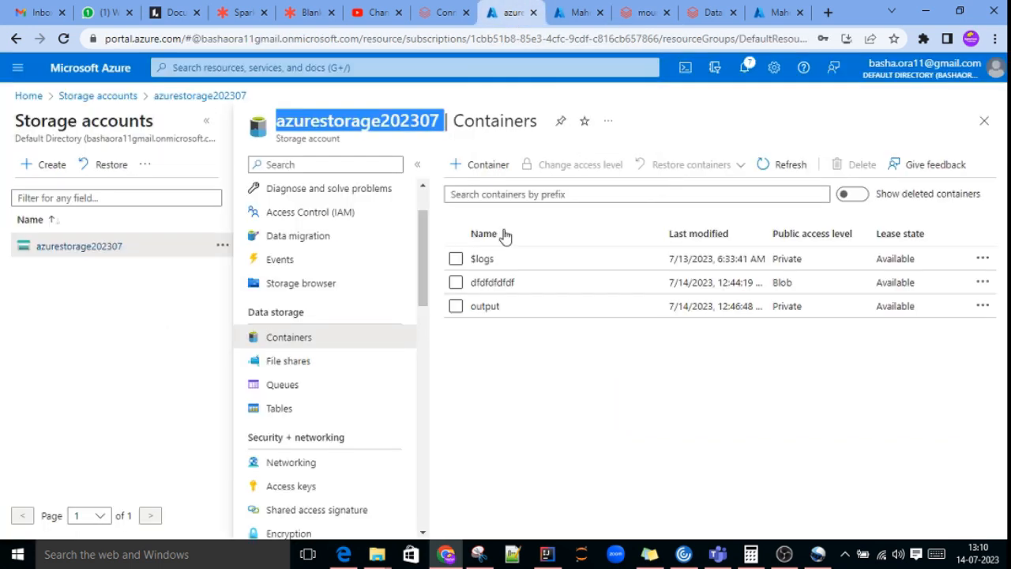
left_click_drag(497, 304, 491, 305)
left_click(486, 309)
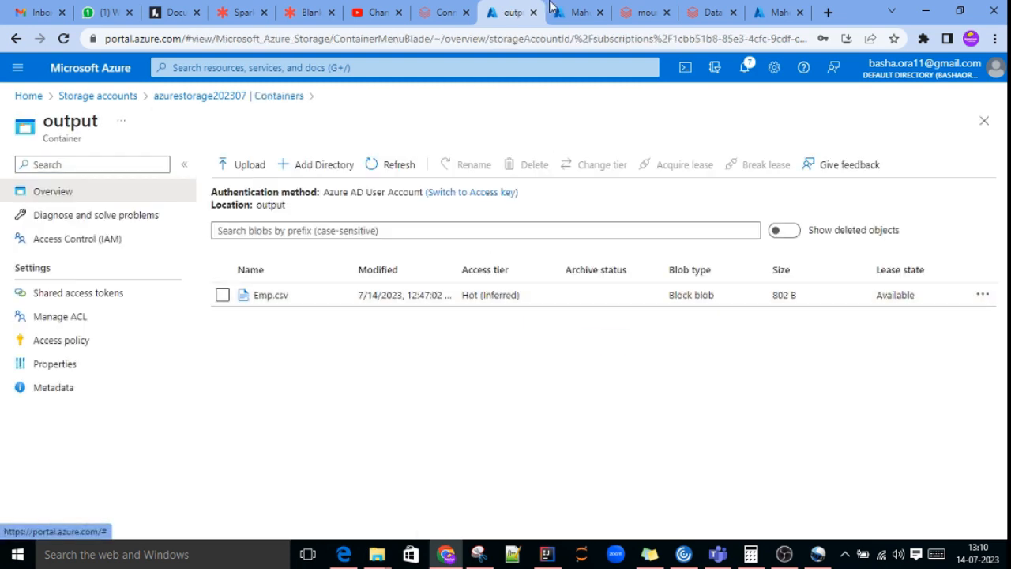
left_click(709, 13)
left_click(644, 13)
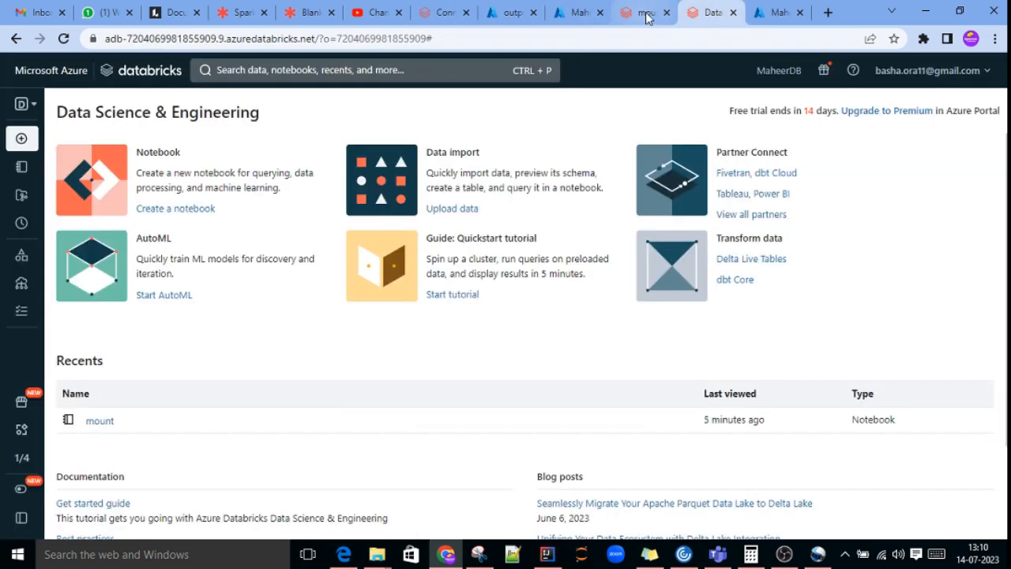
type("E")
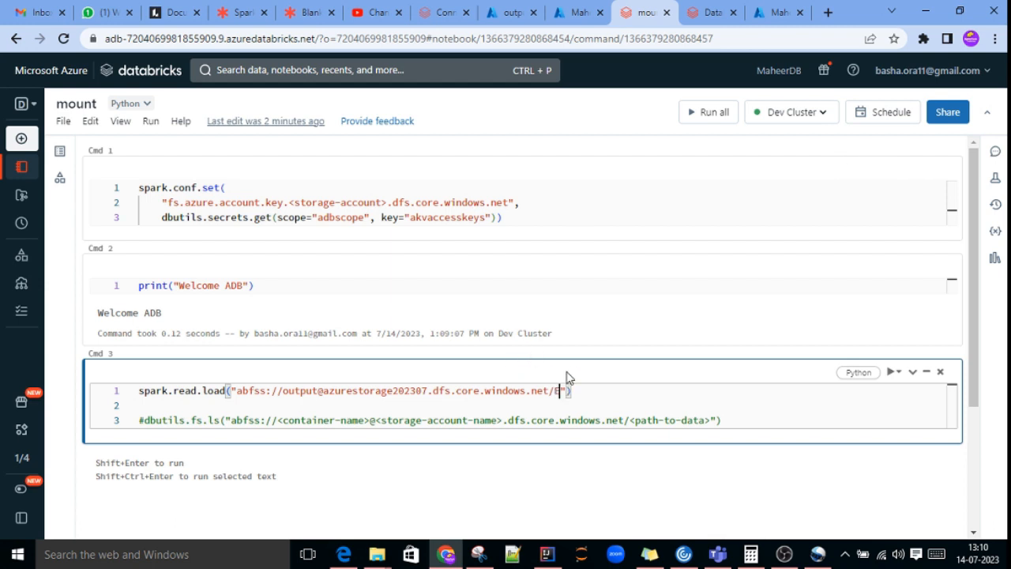
type("mp.csv")
Step: Run the cell containing the spark.read.load command
left_click(893, 371)
left_click(888, 396)
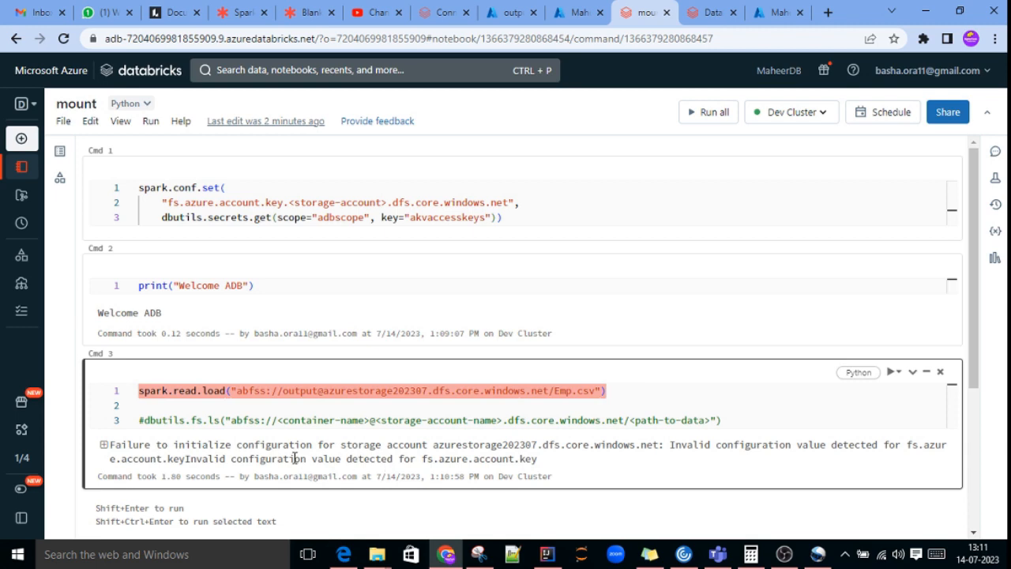
left_click(623, 392)
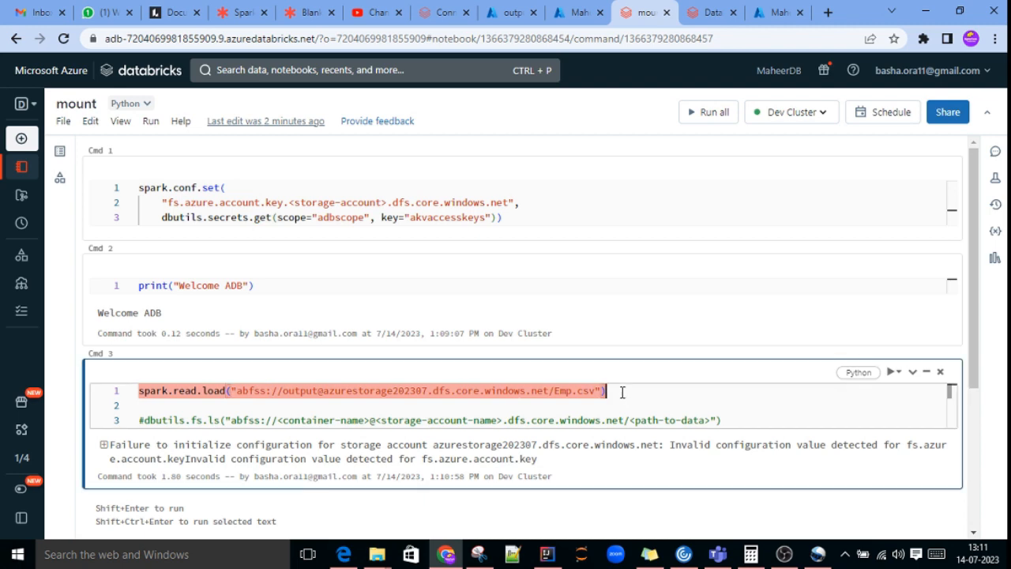
left_click(526, 222)
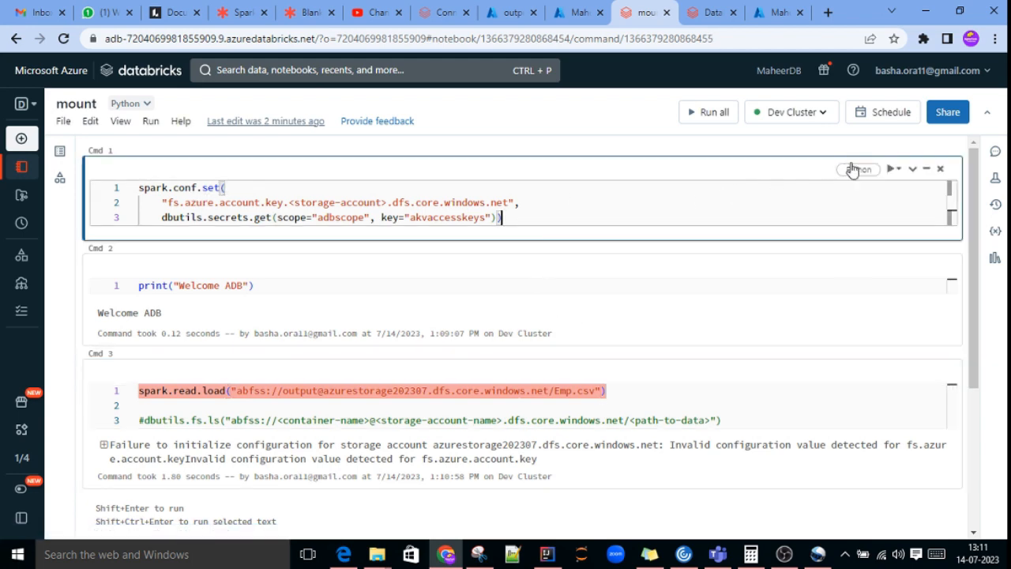
left_click(896, 170)
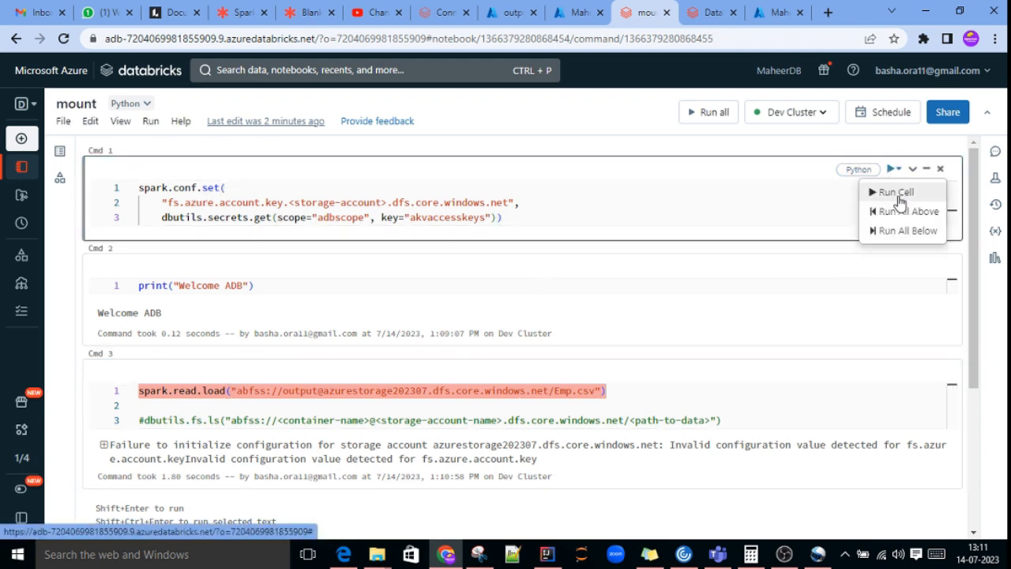
left_click(901, 195)
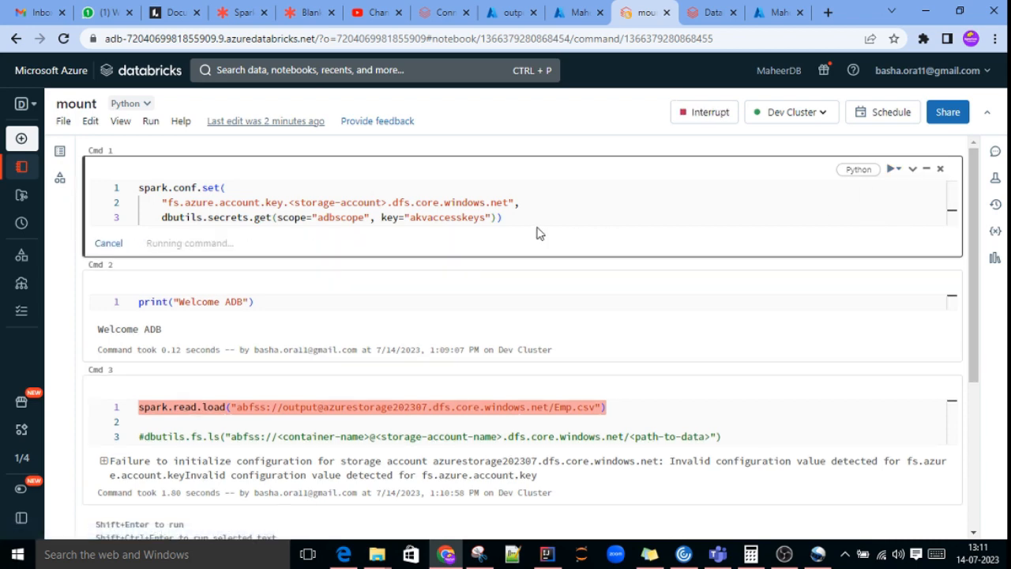
left_click(108, 244)
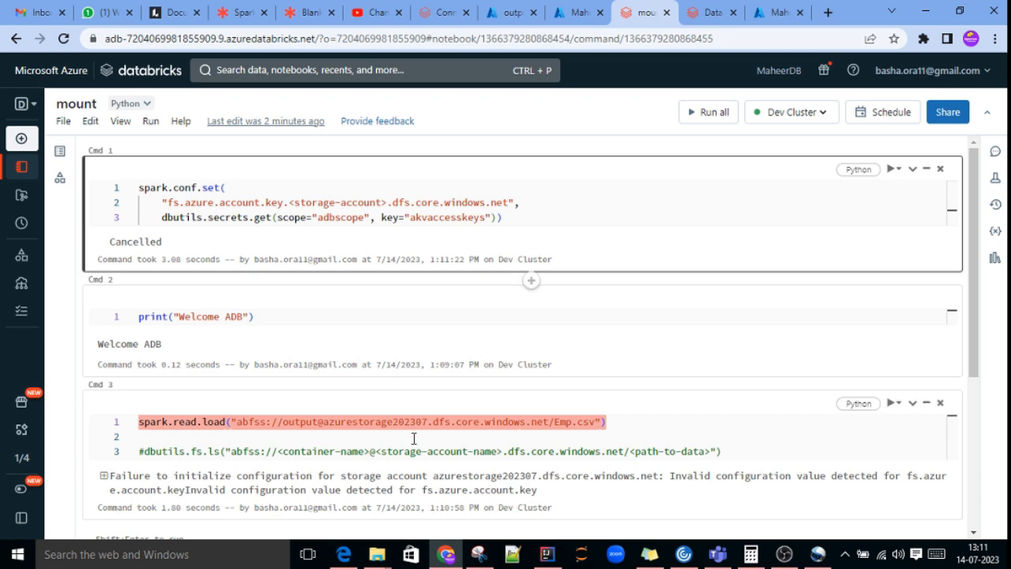
Step: Copy the storage account name from the spark.read.load path and replace <storage-account> in the spark.conf.set key with azurestorage202307
left_click(386, 421)
double_click(364, 422)
key("ctrl+c")
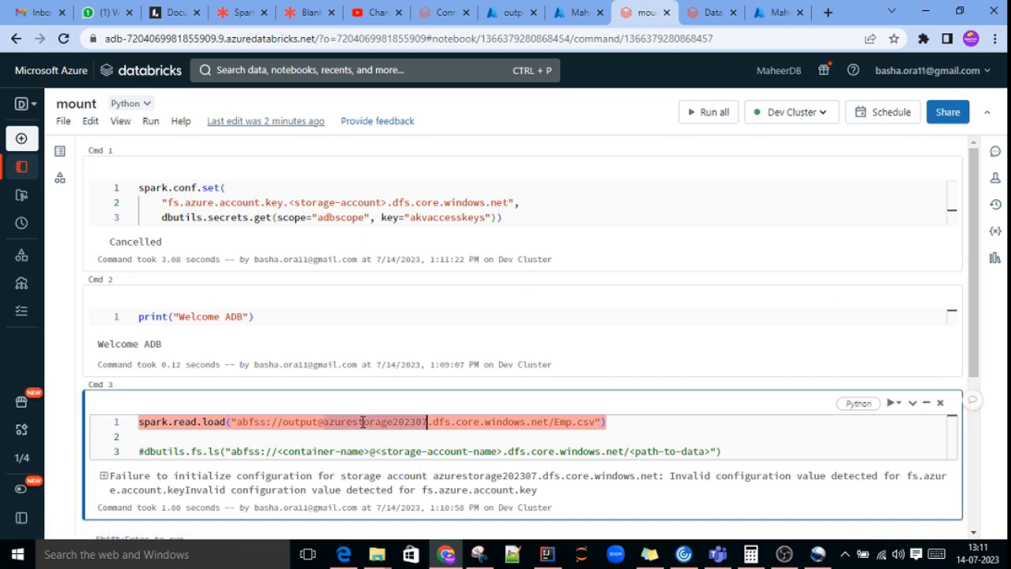
left_click(385, 203)
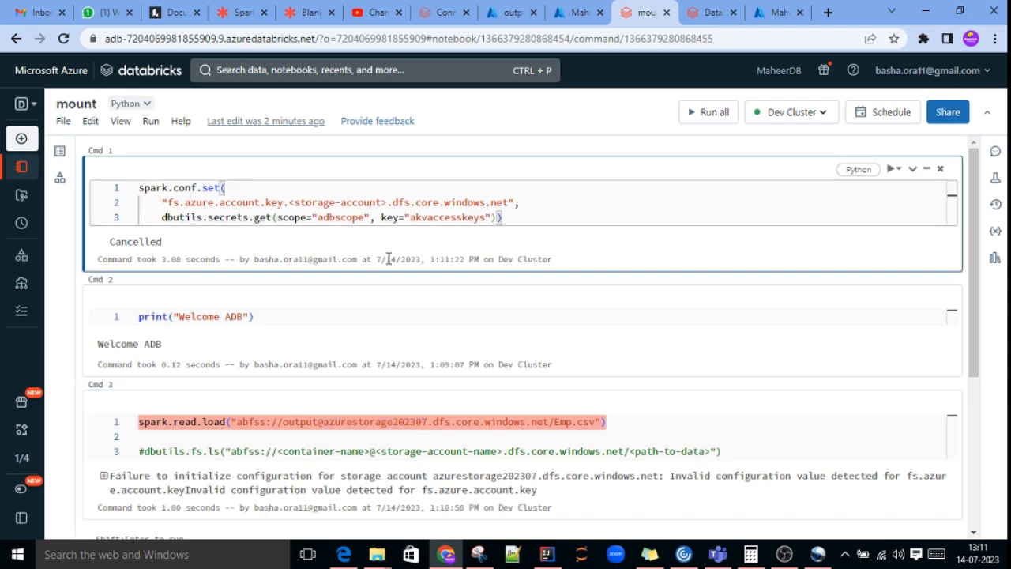
key("BackSpace")
key("BackSpace")
key("BackSpace")
key("BackSpace")
key("BackSpace")
key("BackSpace")
key("BackSpace")
key("BackSpace")
key("BackSpace")
key("BackSpace")
key("BackSpace")
key("BackSpace")
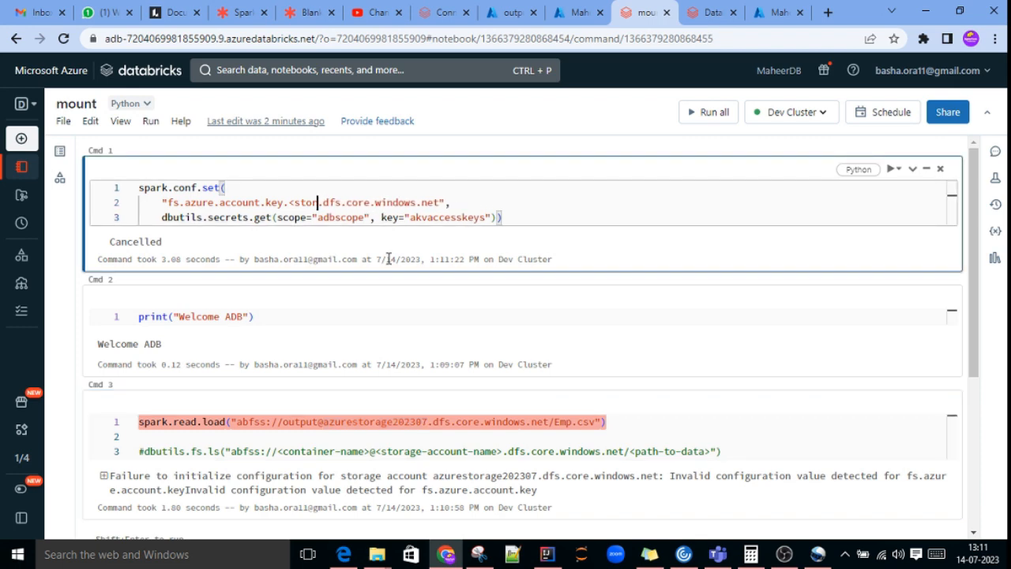
key("BackSpace")
key("BackSpace")
key("BackSpace")
key("BackSpace")
key("BackSpace")
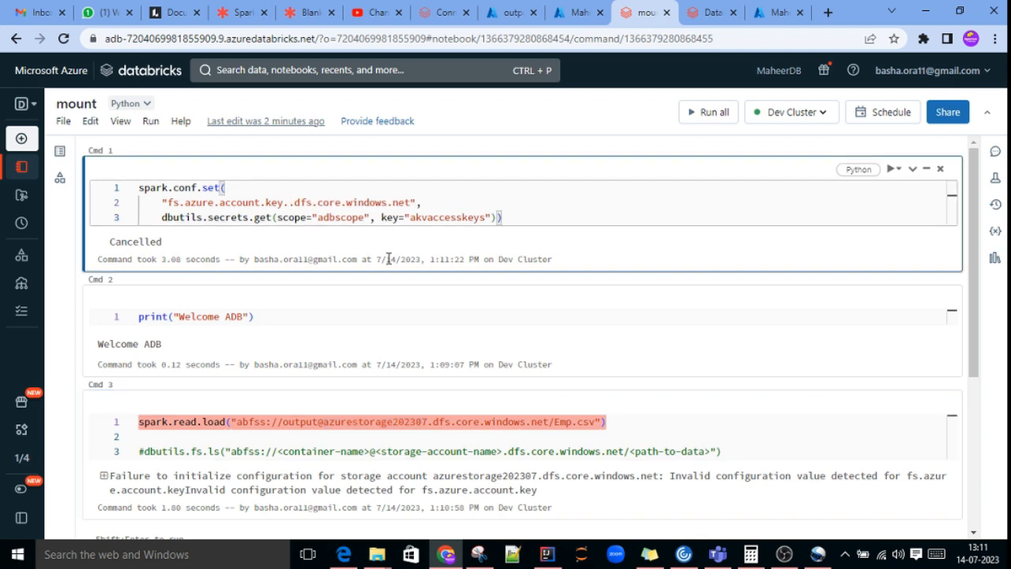
key("ctrl+v")
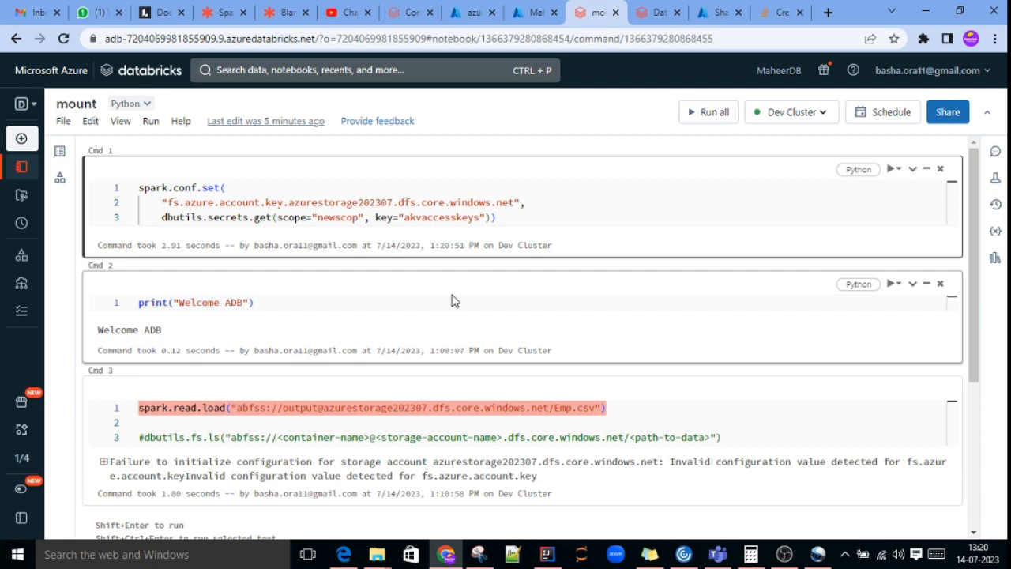
Step: Rerun the spark.read.load cell for Emp.csv and view its output
left_click(284, 300)
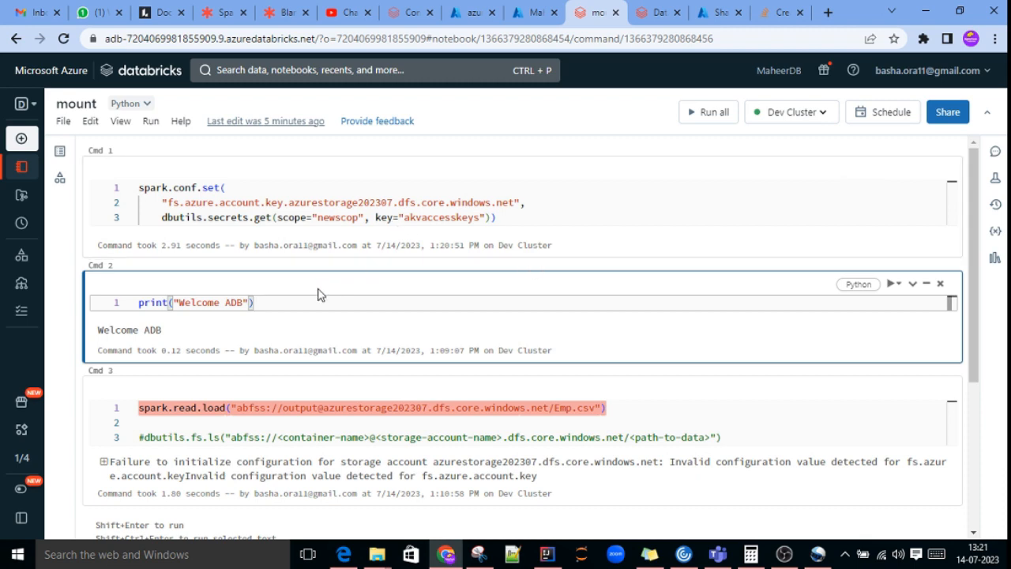
left_click(619, 401)
left_click(898, 389)
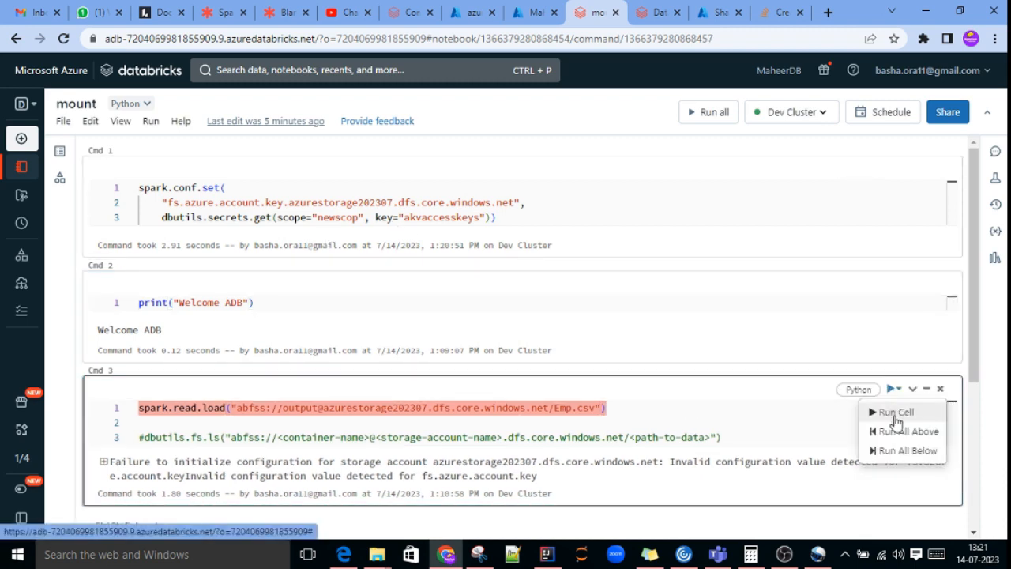
left_click(896, 414)
scroll(552, 389, "down", 1)
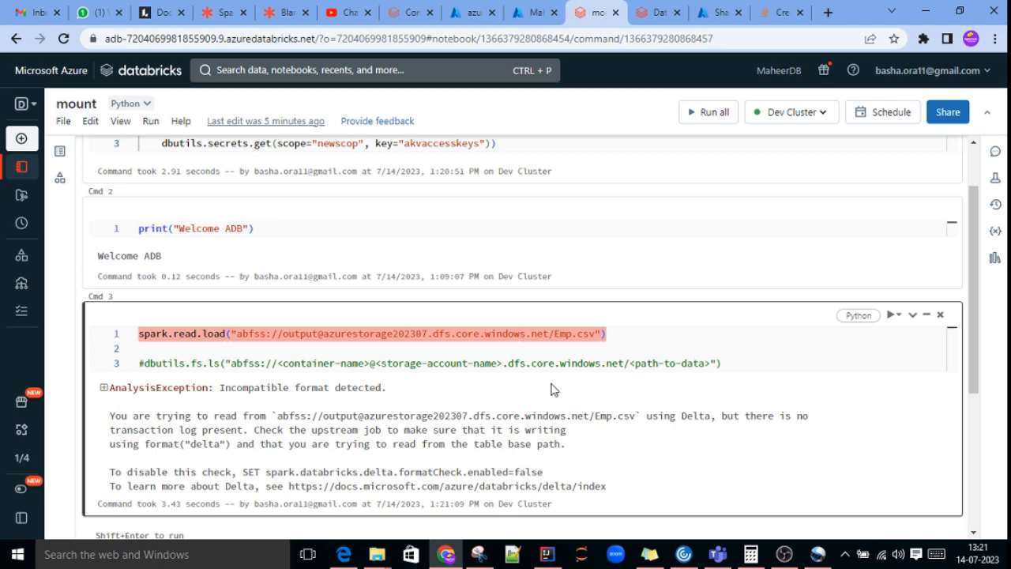
Step: Assign the spark.read.load result to a variable named df and rerun the cell
left_click(139, 335)
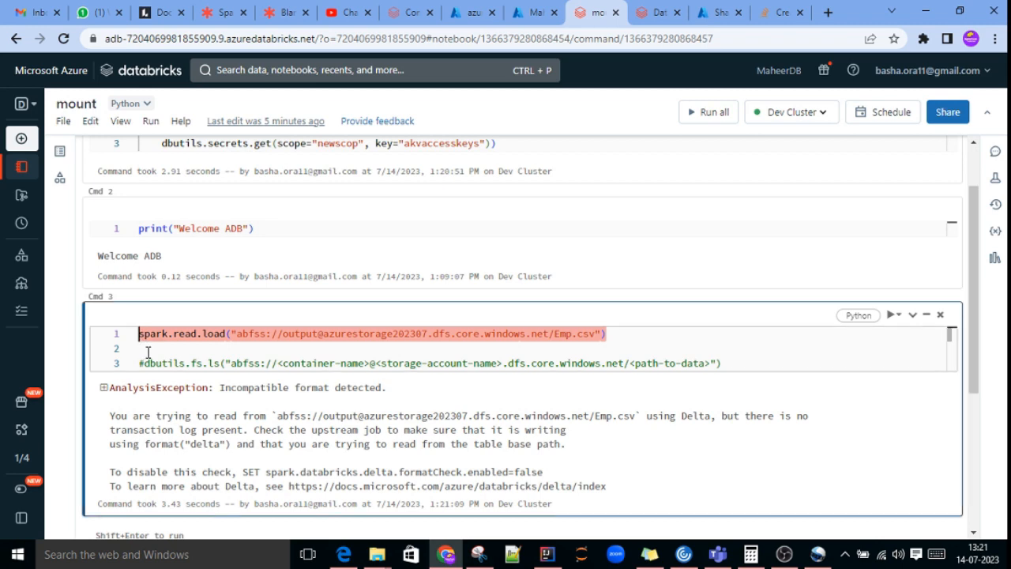
type("df=")
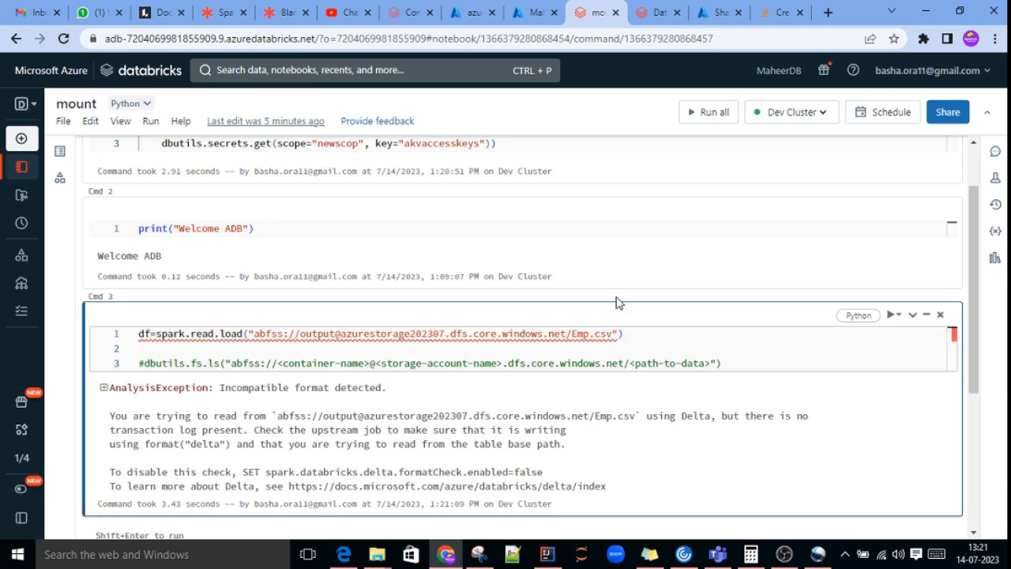
left_click(889, 315)
left_click(878, 335)
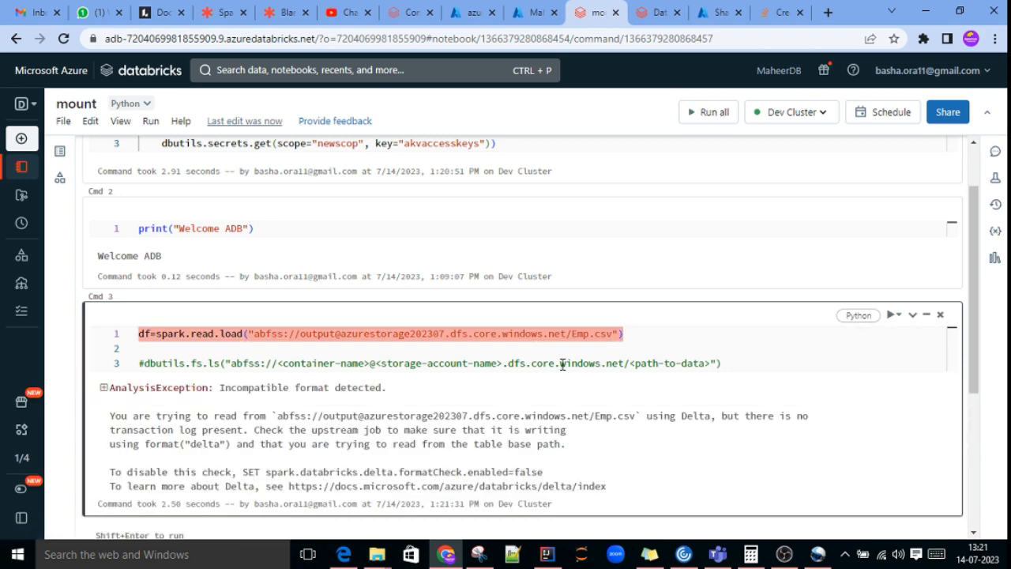
left_click(528, 350)
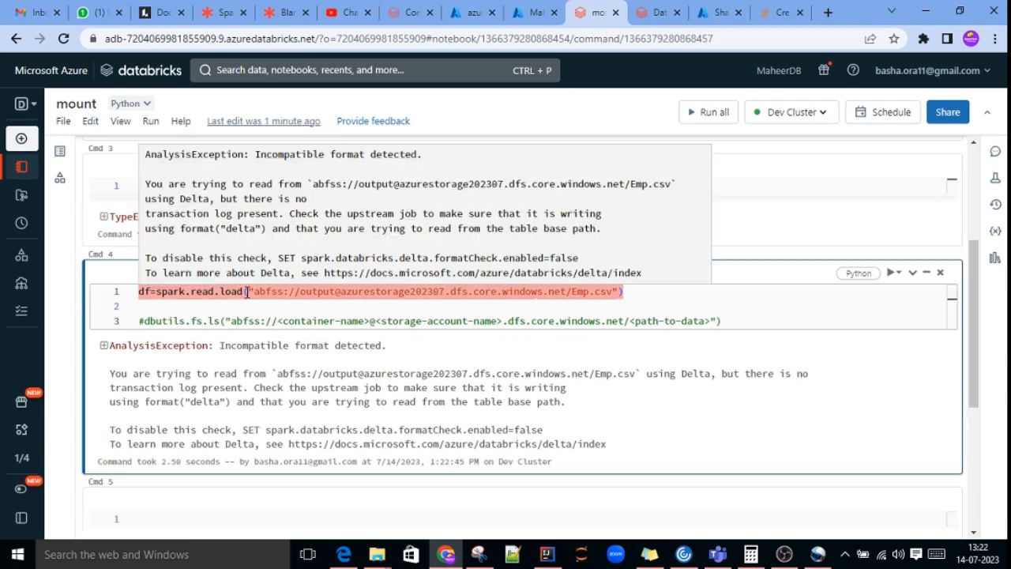
Step: Insert format("csv") between spark.read and load in the df assignment for Emp.csv
left_click(220, 292)
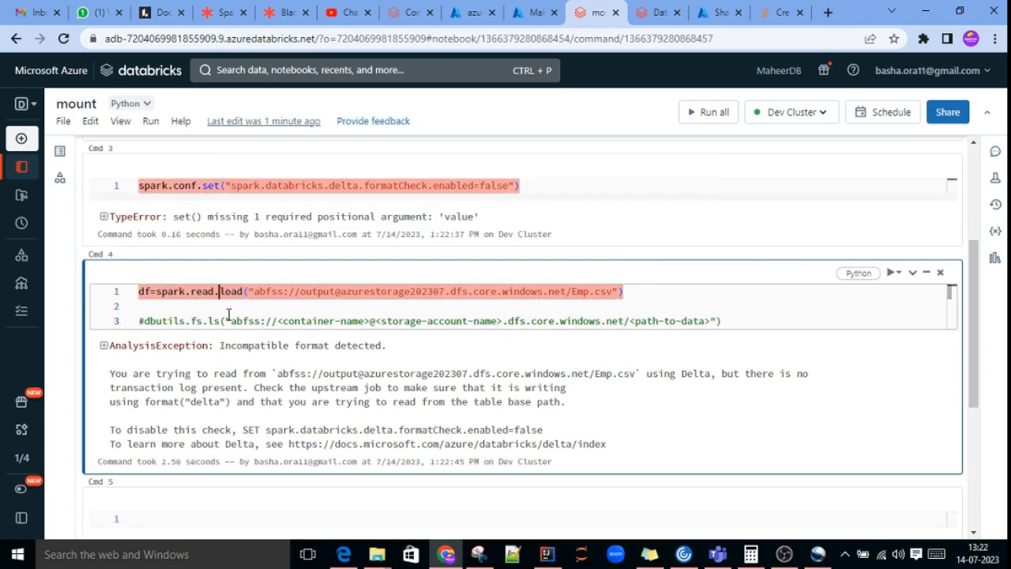
type("format(")
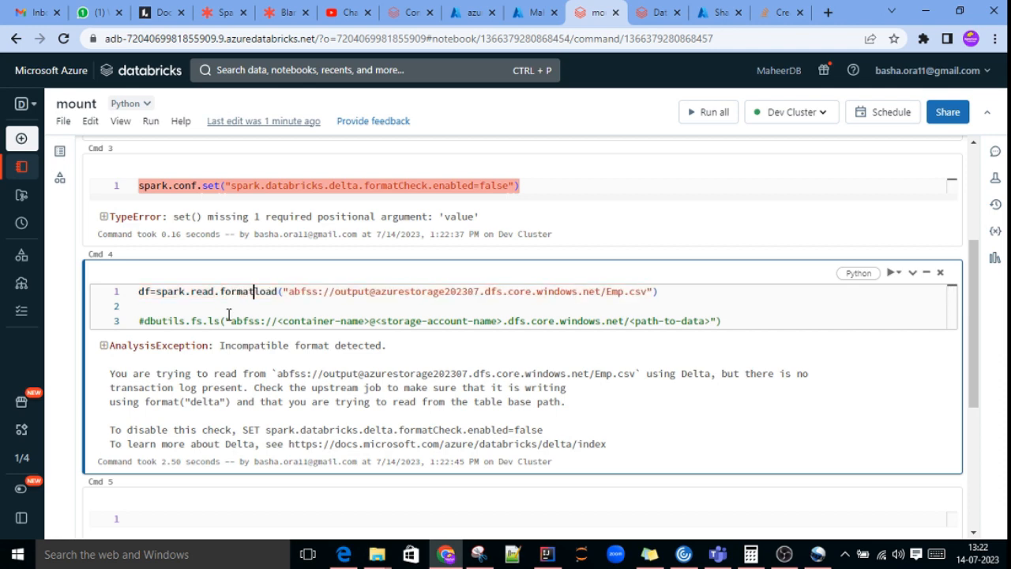
type("\"csv")
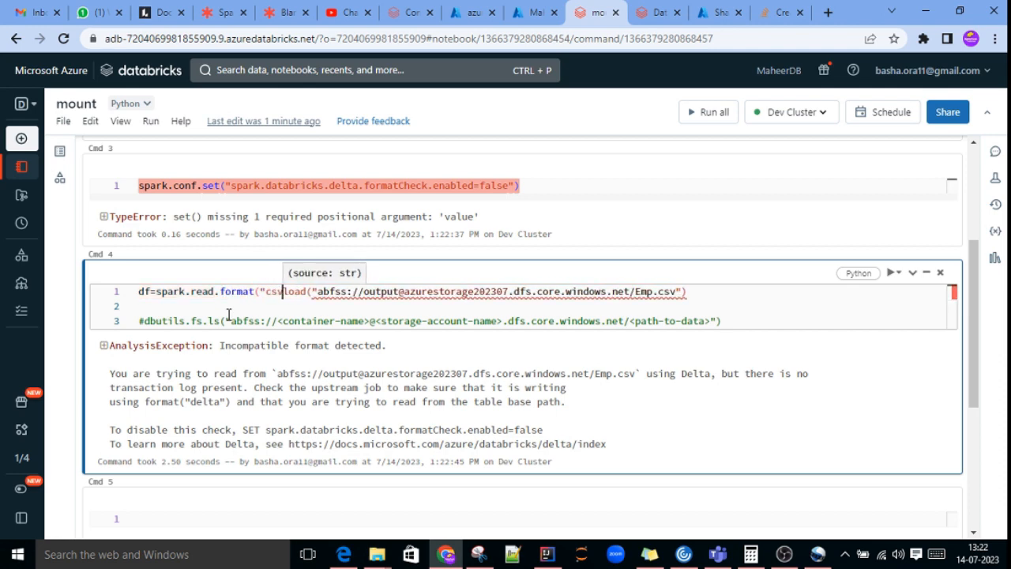
type("\"")
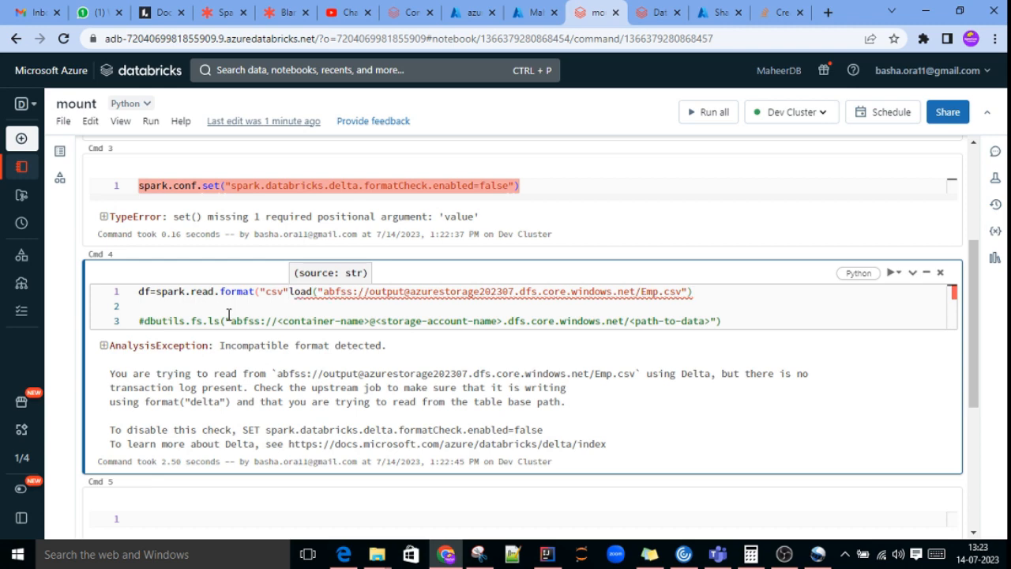
type(").")
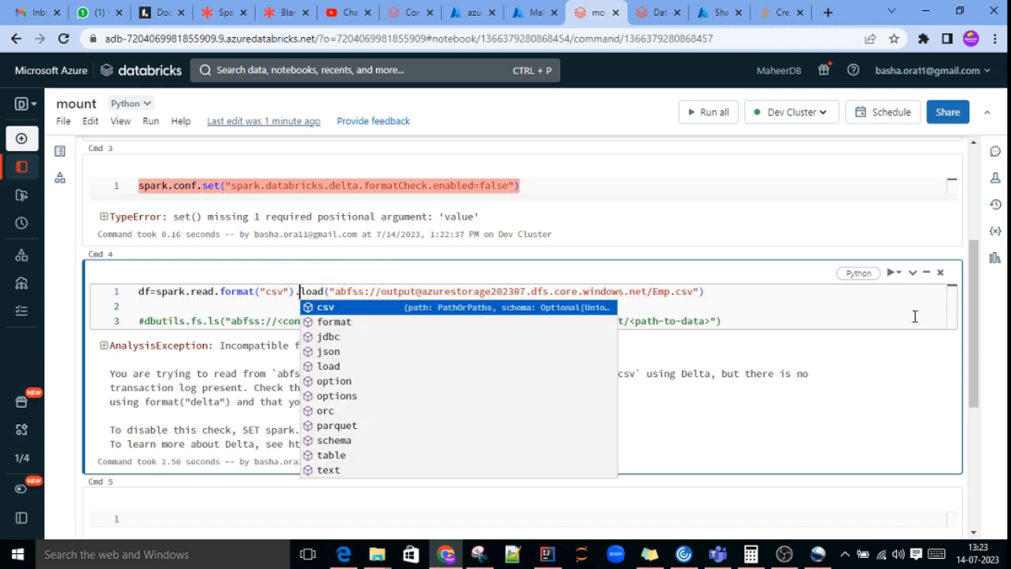
left_click(741, 300)
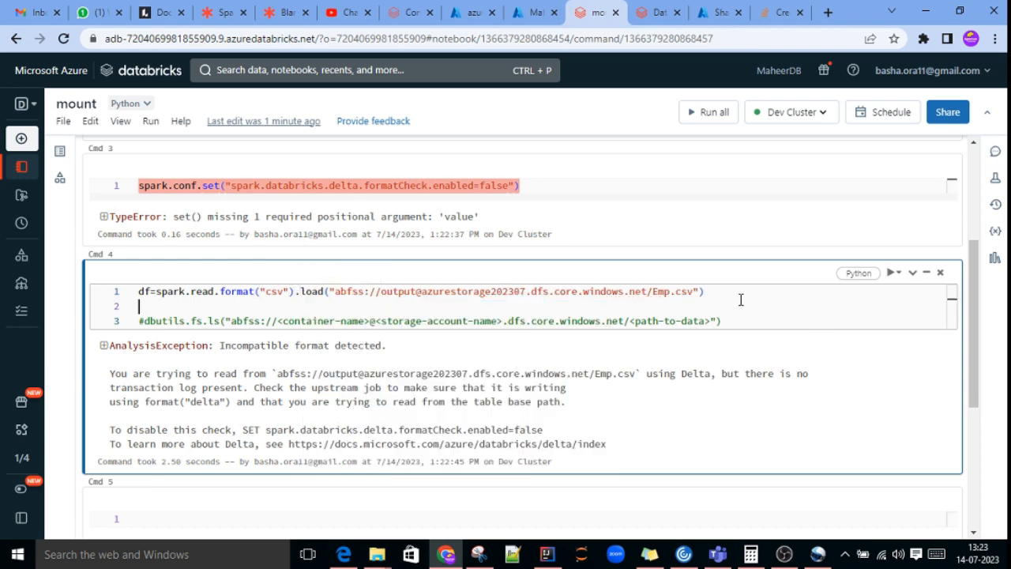
Step: Run the CSV load cell and inspect the df schema in its output
left_click(891, 273)
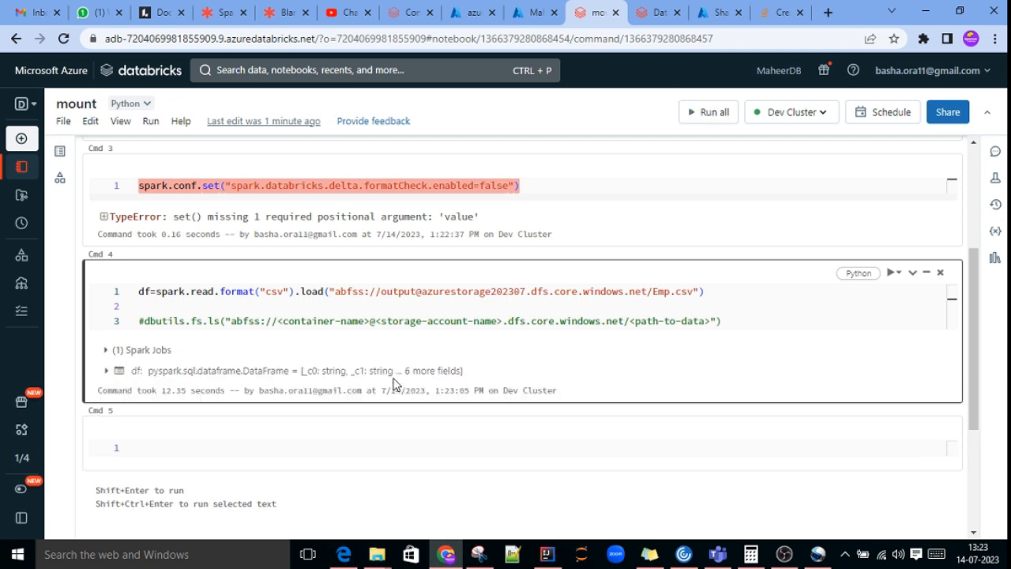
left_click(107, 373)
left_click(107, 372)
Step: Append .show() to the Emp.csv load statement, run the cell and look over the output
left_click(717, 295)
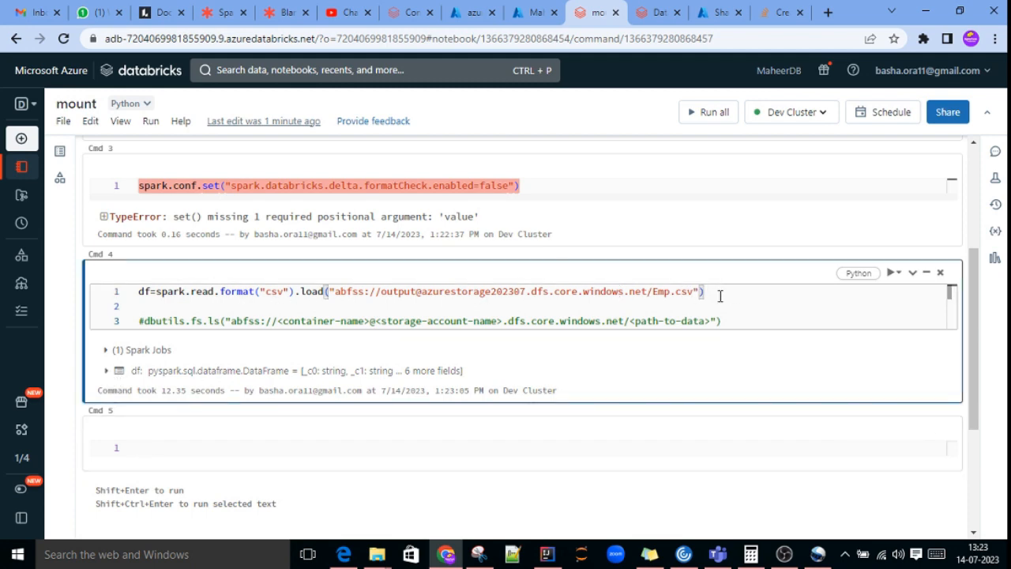
type(".show()")
left_click(769, 324)
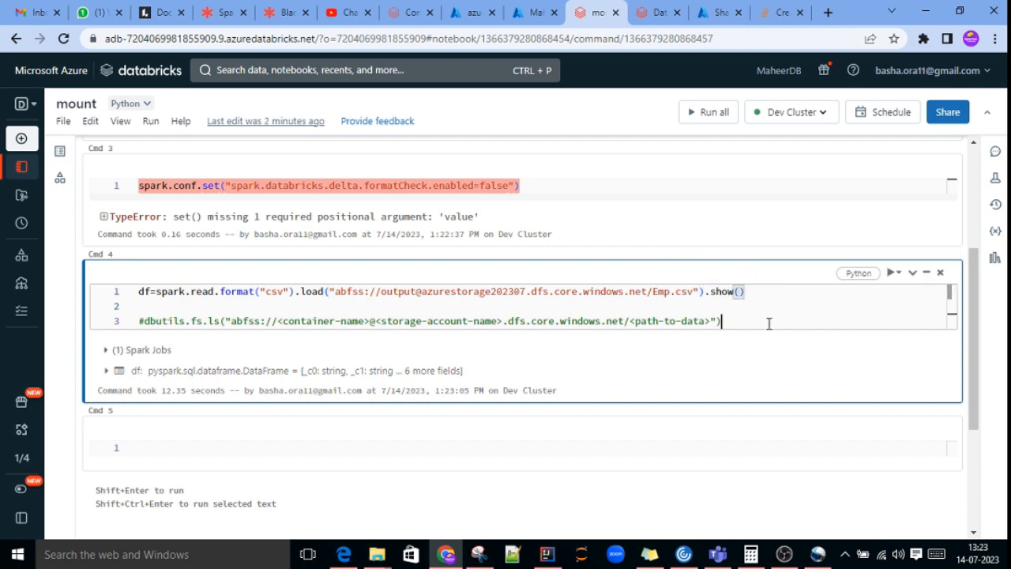
left_click(899, 272)
left_click(897, 297)
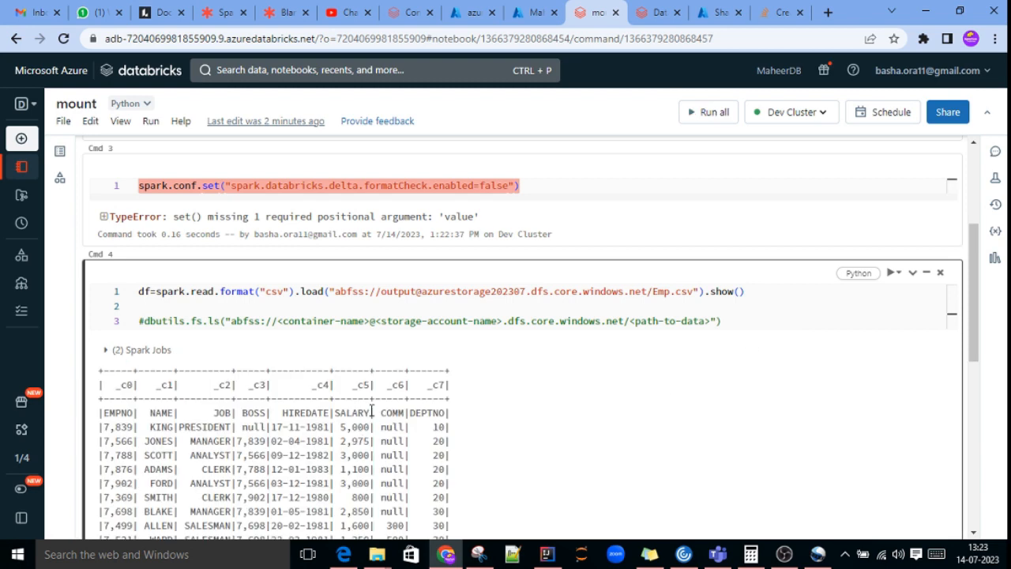
scroll(372, 410, "up", 2)
scroll(372, 413, "down", 1)
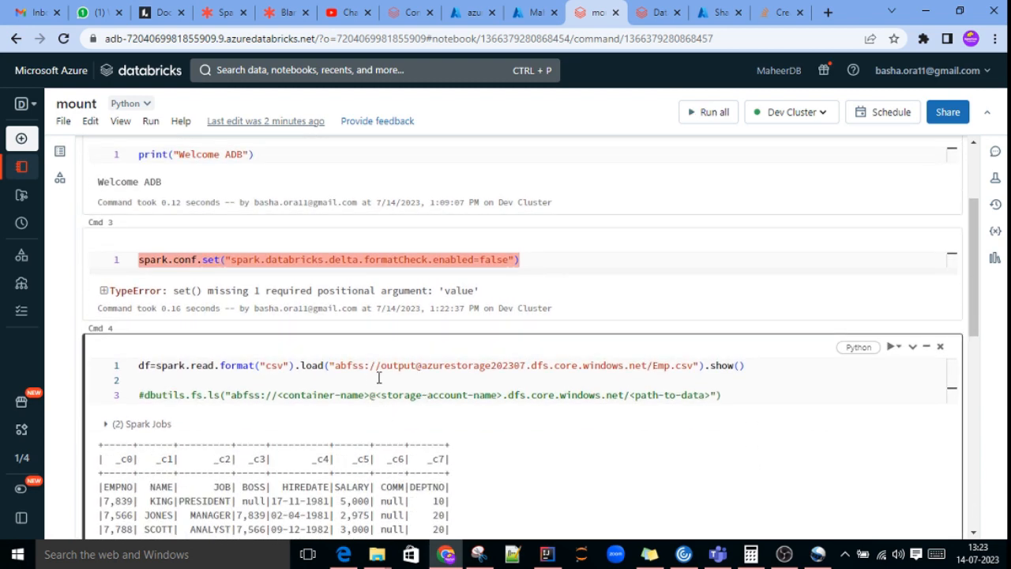
Step: Copy the Emp.csv load statement into a new cell inserted directly above its current cell
left_click(271, 382)
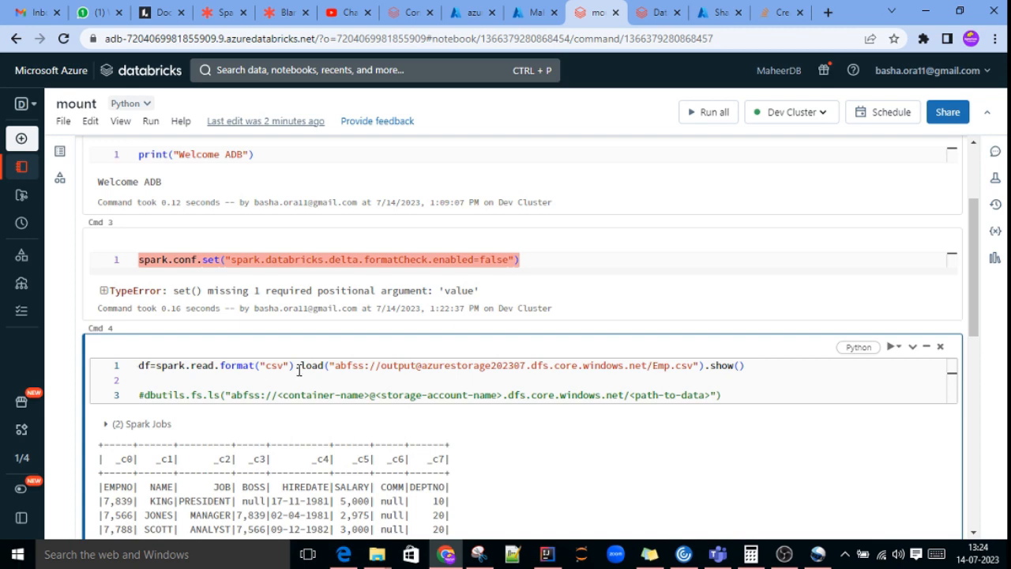
left_click_drag(768, 365, 75, 366)
key("ctrl+c")
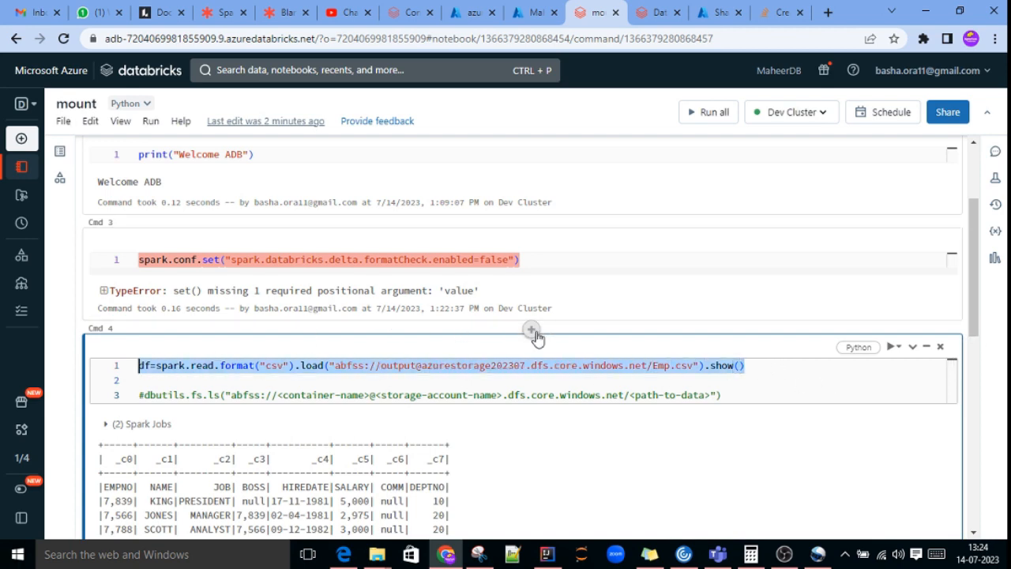
left_click(532, 330)
left_click(185, 296)
key("ctrl+v")
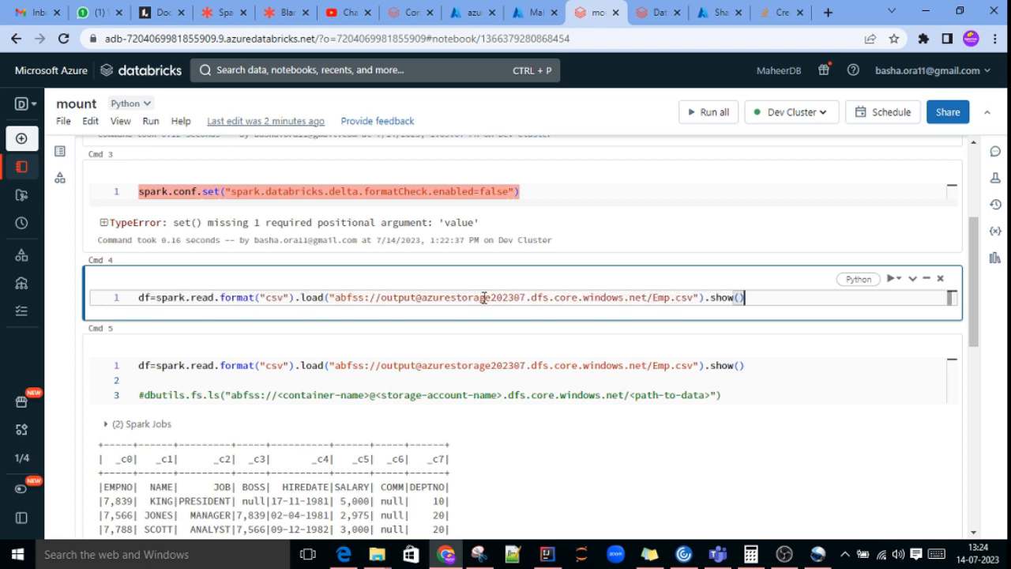
Step: Replace the container name output in the new cell's path with dfdfdfdfdf
left_click(404, 297)
double_click(404, 297)
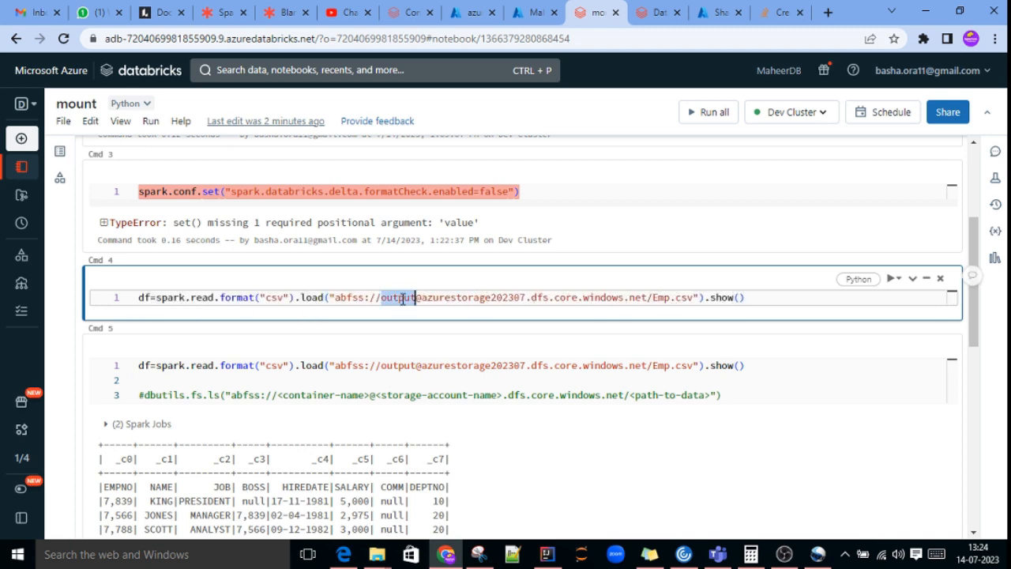
type("dfdfd")
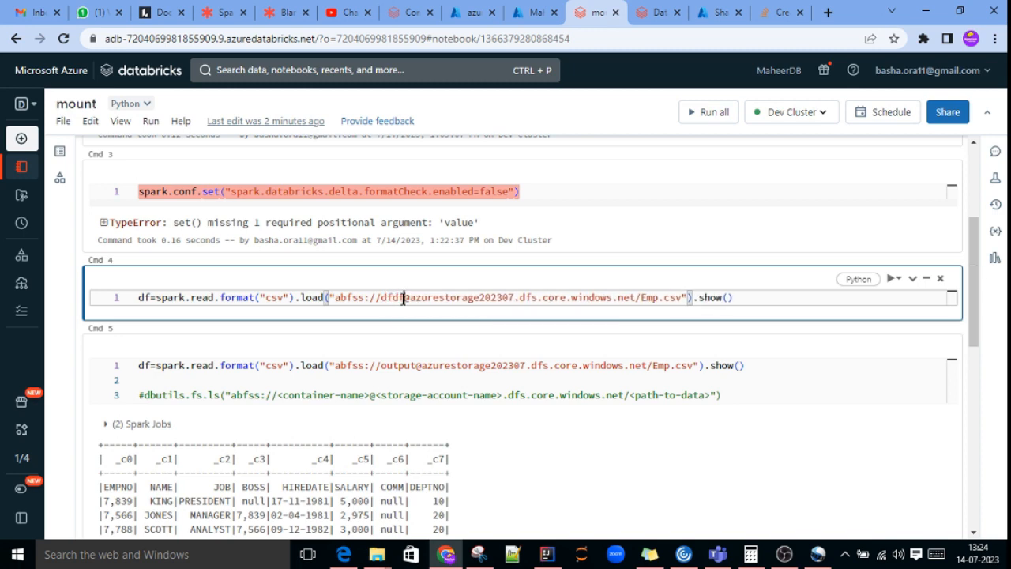
type("fdfdf")
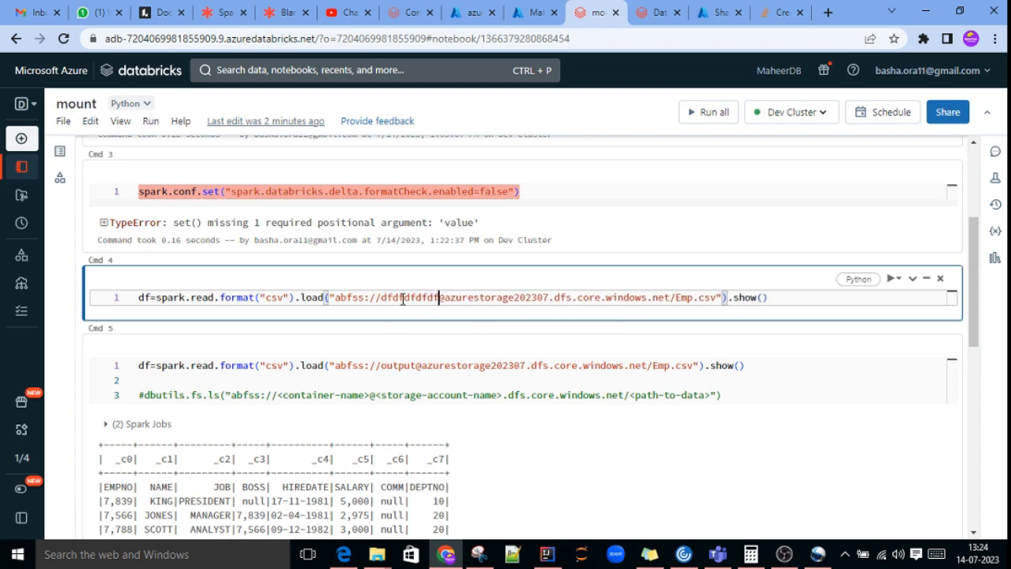
Step: Replace the file name Emp.csv in the new cell's path with the wildcard *
triple_click(684, 297)
left_click(694, 297)
left_click(720, 298)
key("Delete")
key("Delete")
key("Delete")
key("Delete")
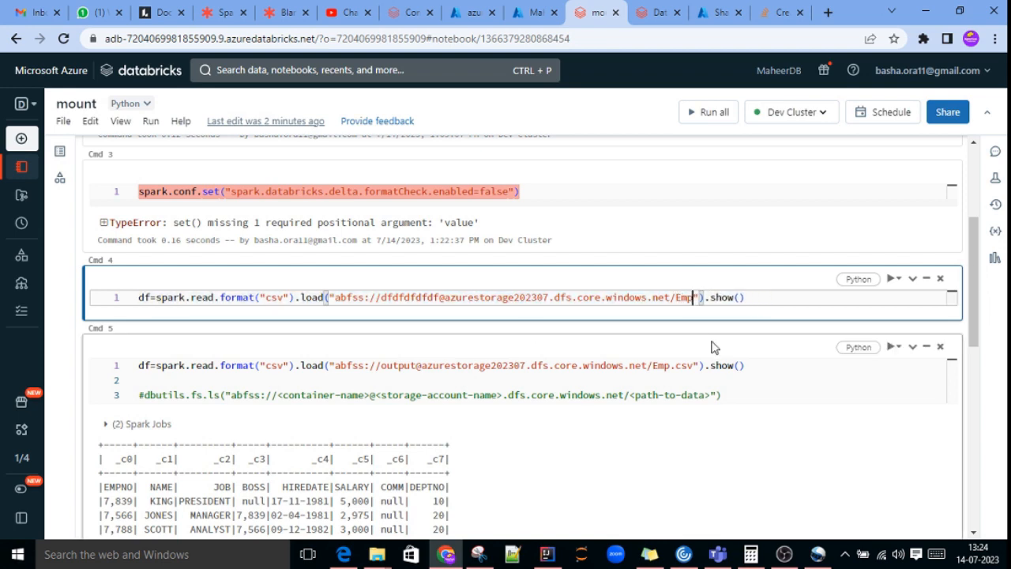
key("BackSpace")
key("BackSpace")
key("BackSpace")
type("*")
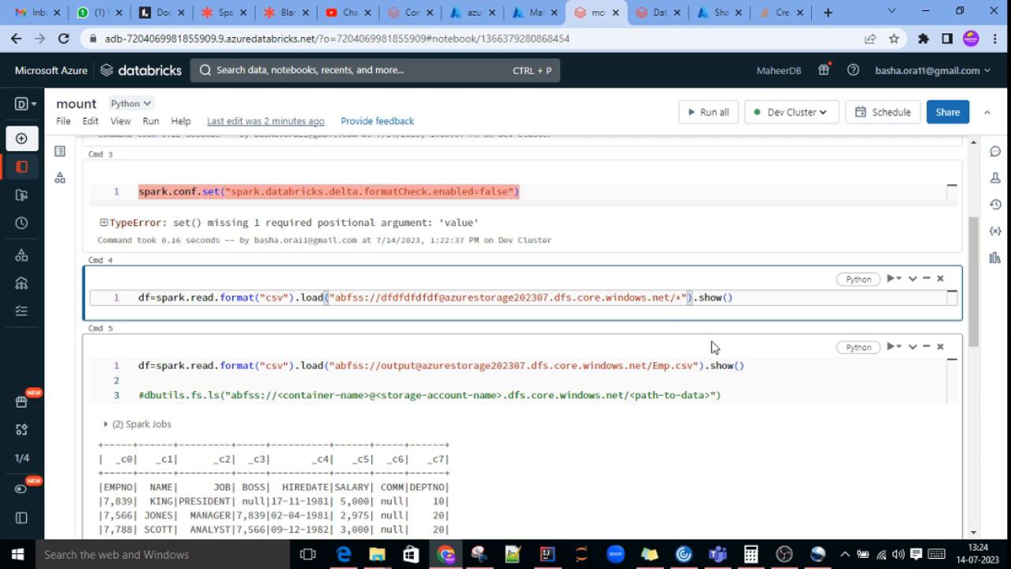
Step: Rename the variable in the new cell's load statement to df_dept
left_click(150, 297)
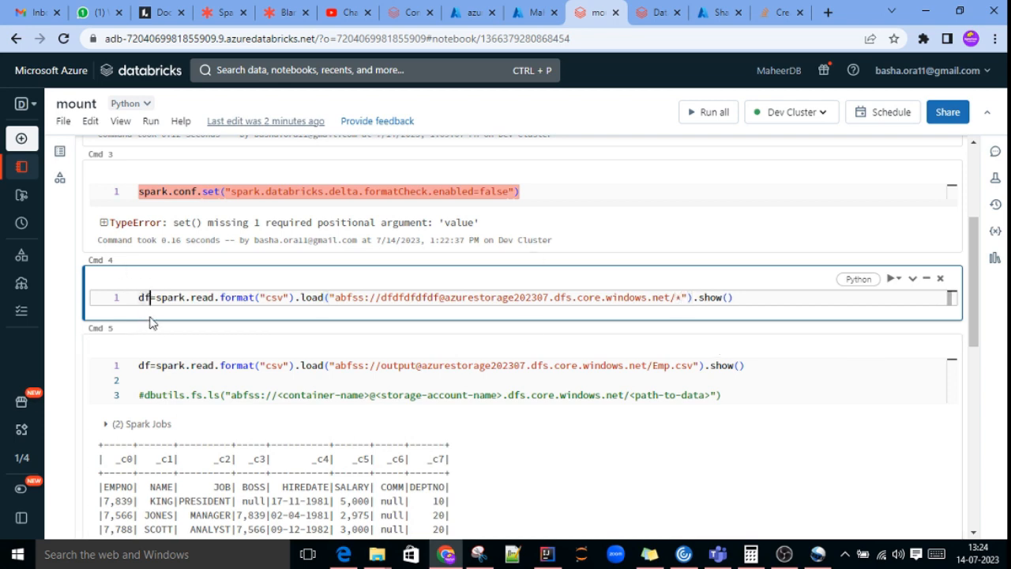
type("_de")
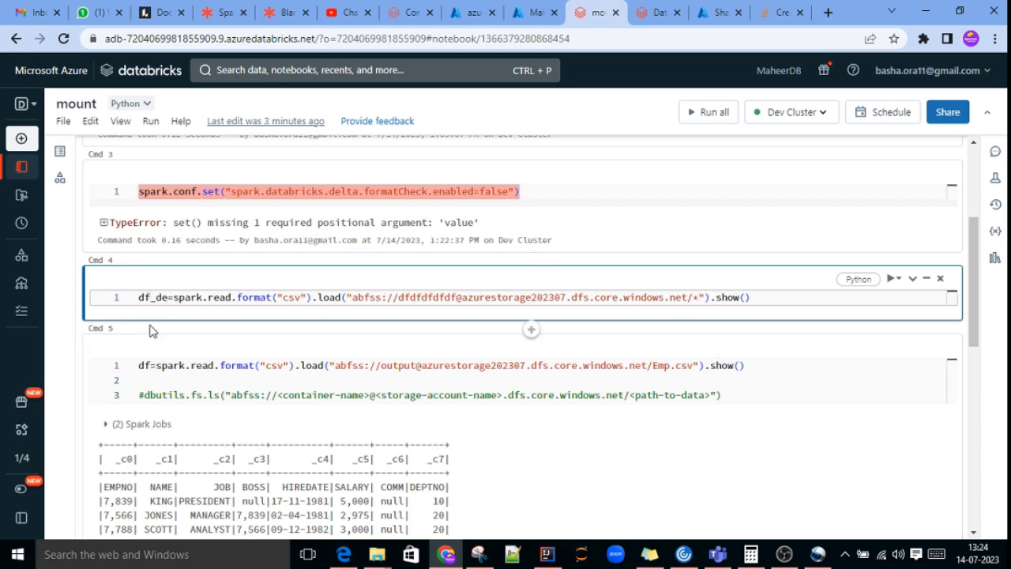
type("pt")
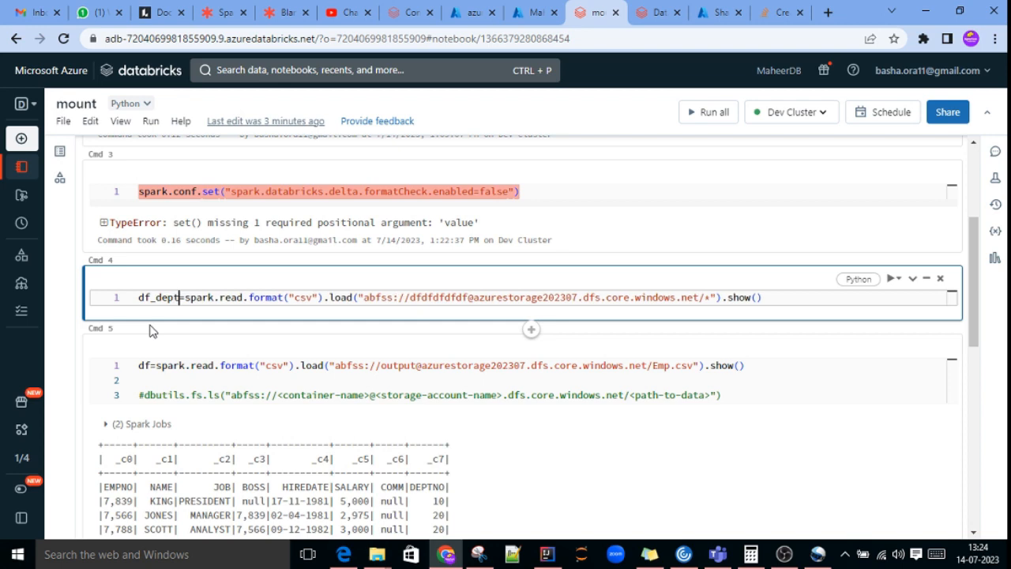
Step: Run the new df_dept cell to load and show the files from the dfdfdfdfdf container
left_click(894, 280)
left_click(895, 301)
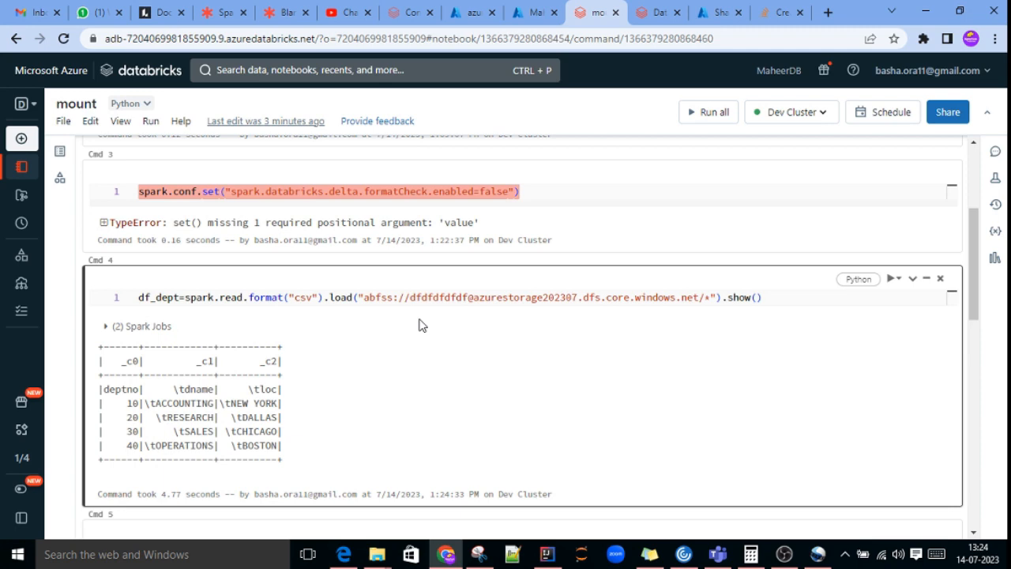
Step: Review the spark.conf.set statement in the notebook's first cell that gets the storage account key from the secret scope
scroll(440, 311, "up", 3)
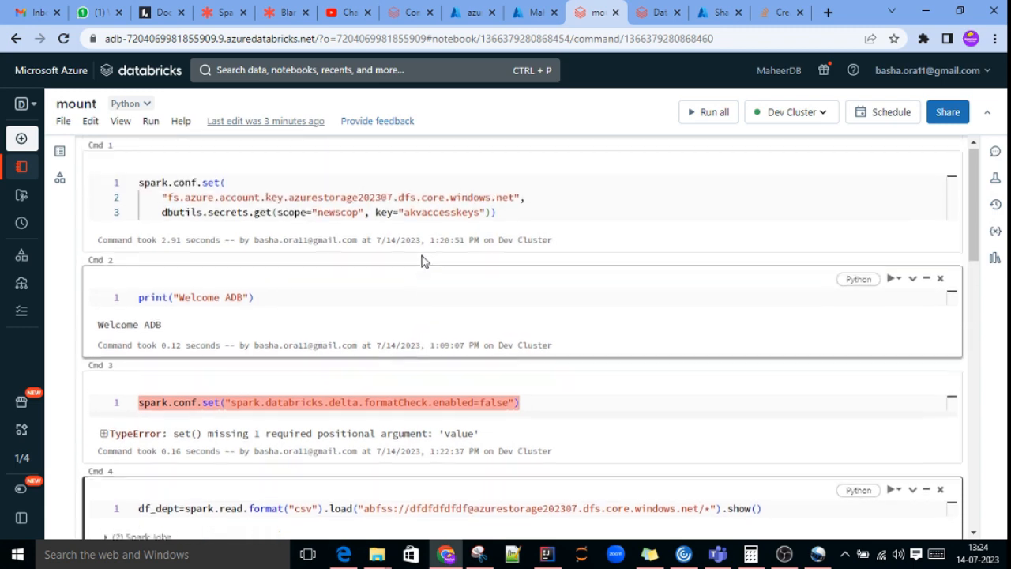
left_click_drag(138, 188, 527, 226)
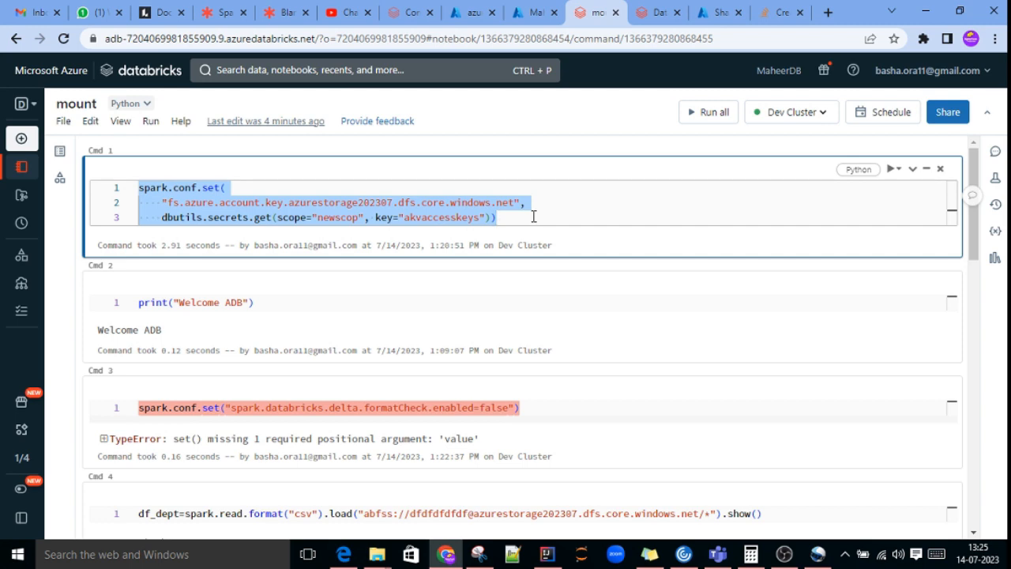
left_click(523, 221)
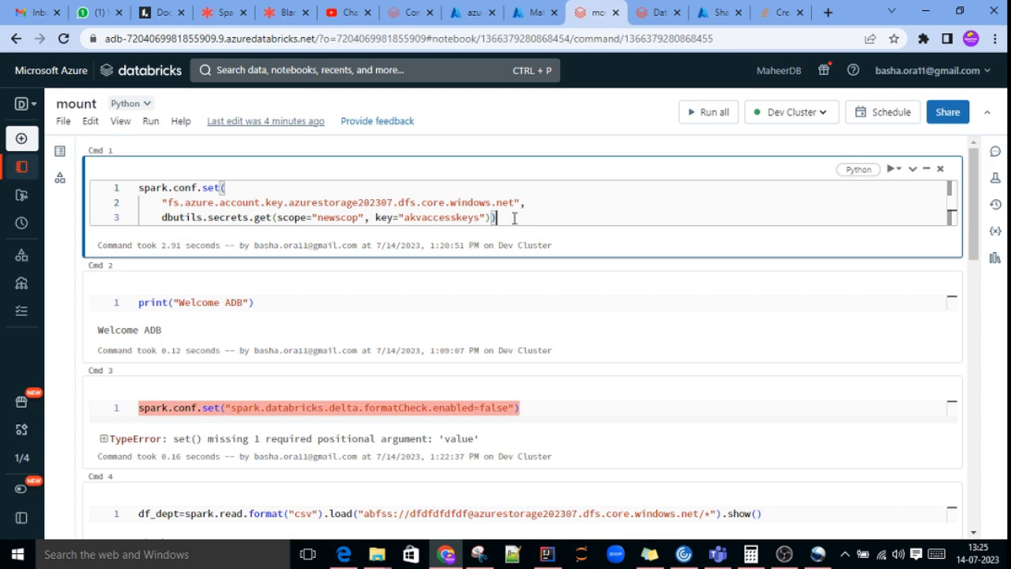
scroll(514, 219, "down", 1)
scroll(514, 221, "up", 1)
Step: In the Databricks Azure storage documentation, compare the SAS tokens, Azure service principal and Account key snippets for setting Spark properties
left_click(409, 12)
scroll(510, 349, "down", 1)
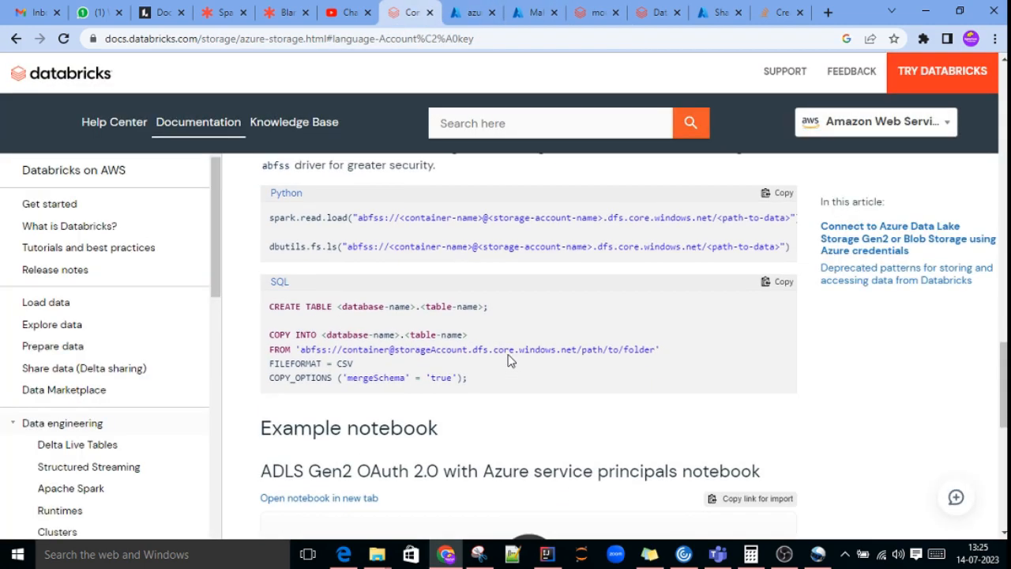
scroll(509, 348, "up", 7)
scroll(508, 344, "up", 1)
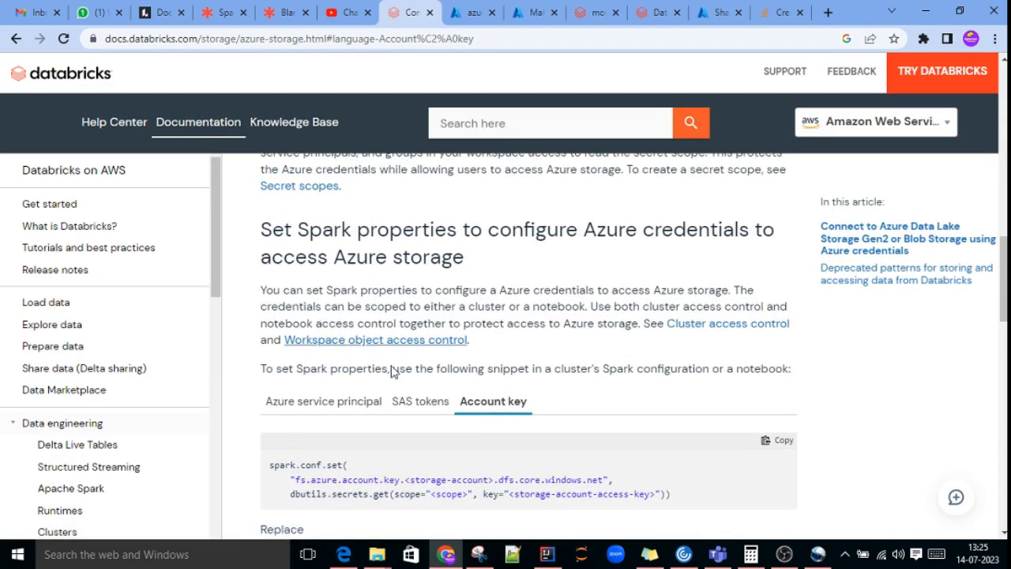
left_click(419, 402)
left_click(319, 403)
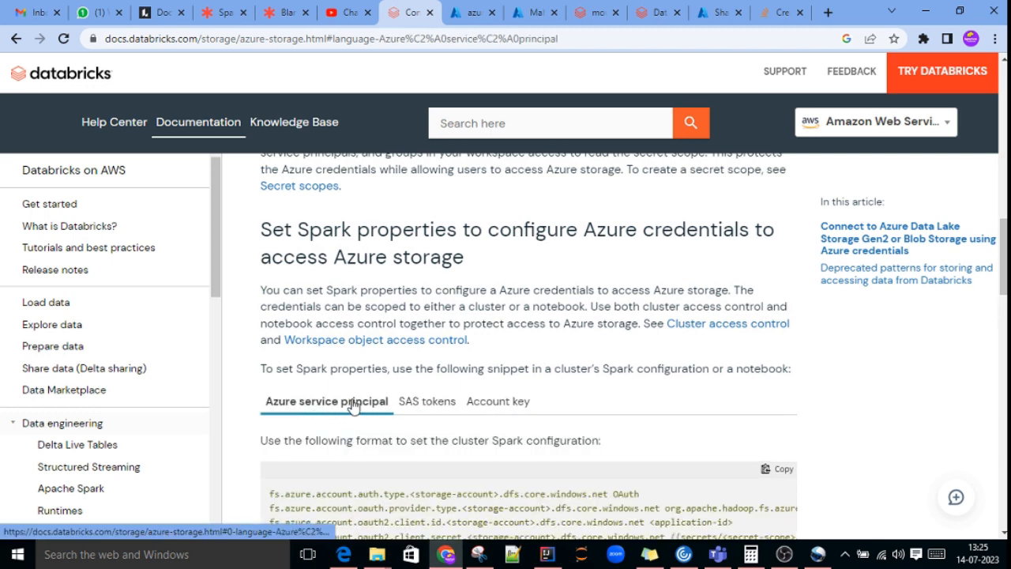
left_click(478, 403)
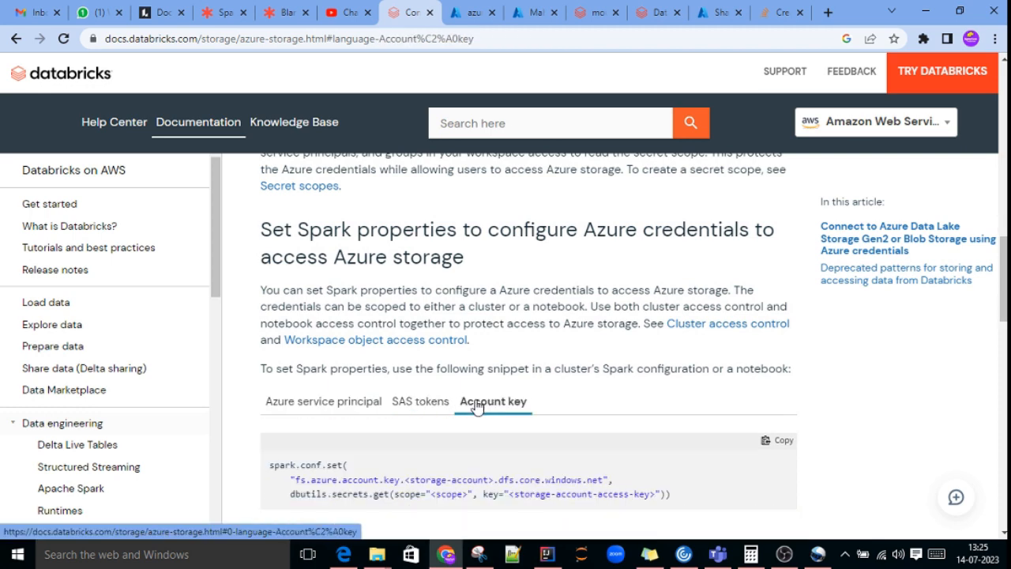